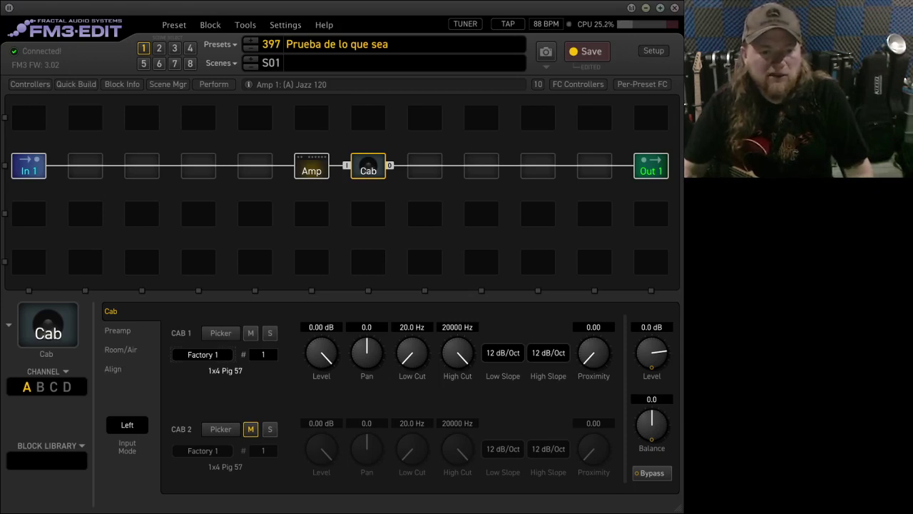
Select cabinet number 5 from the Factory 1 bank for Cab 1.
click(264, 354)
text(5)
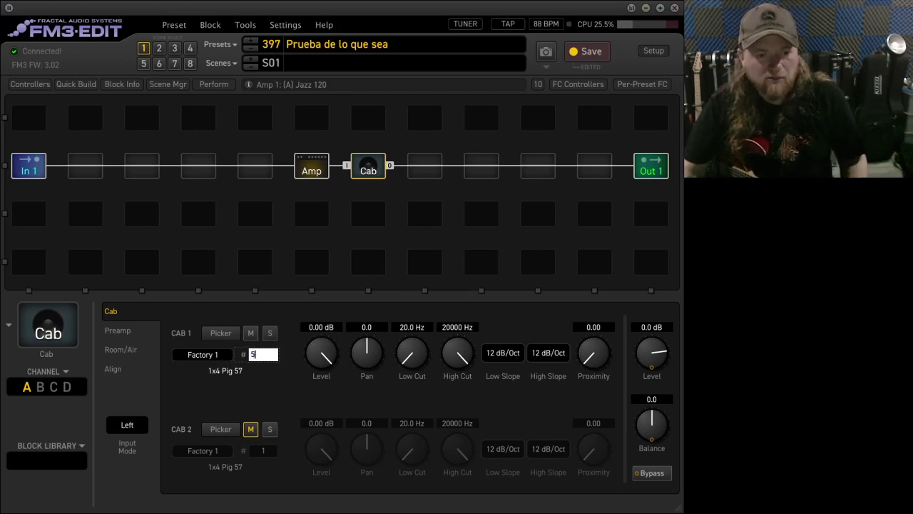
key(Return)
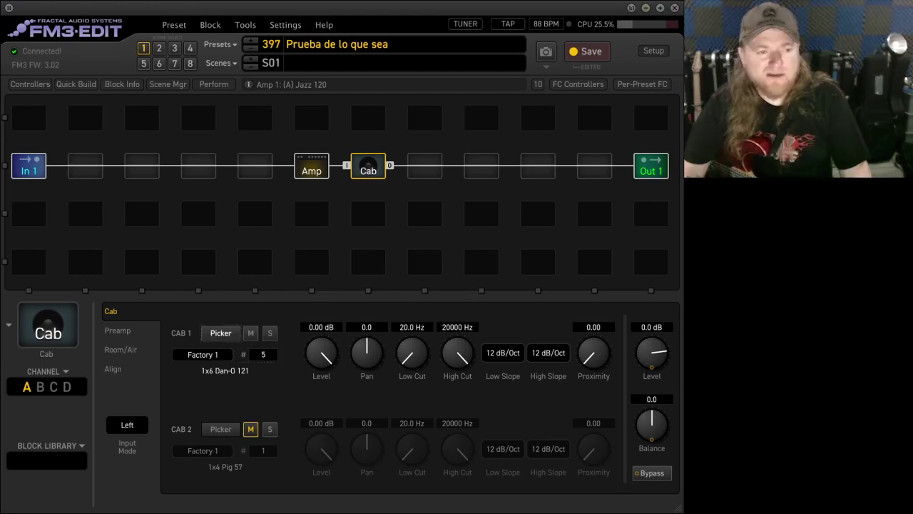
Browse the full cabinet list for Cab 1 and load 2x12 Jazz 120 57 A.
click(221, 333)
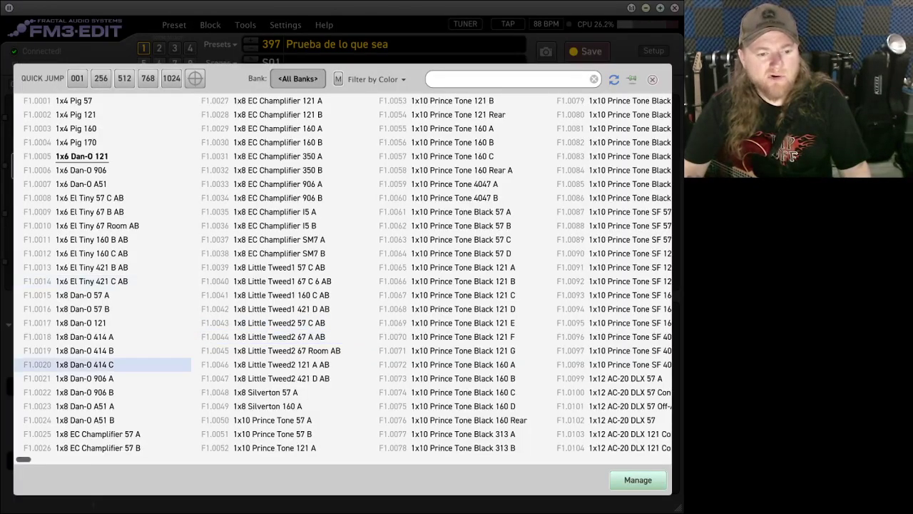
scroll(107, 365, down, 8)
scroll(343, 275, down, 15)
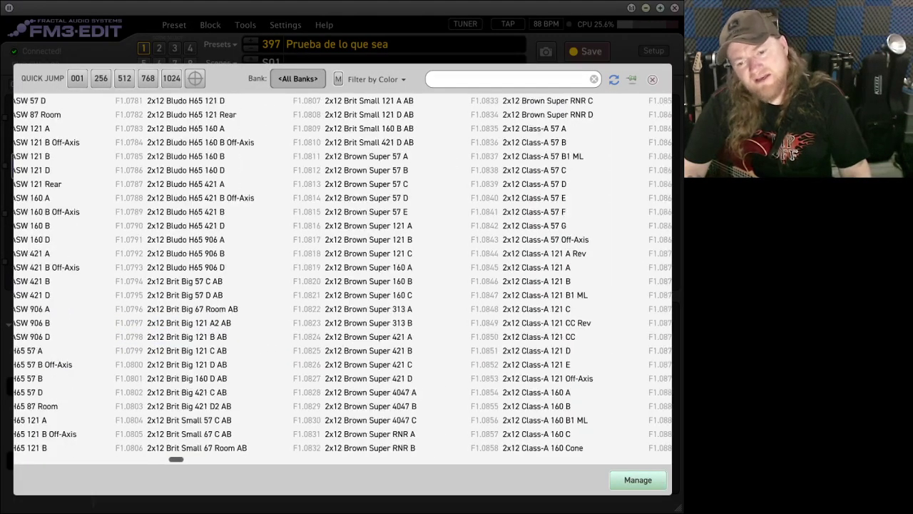
scroll(342, 275, down, 20)
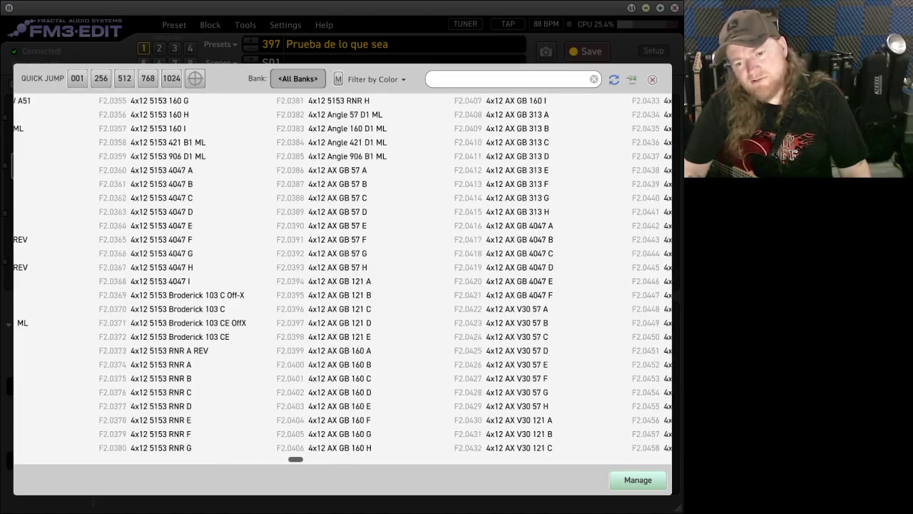
scroll(343, 279, up, 20)
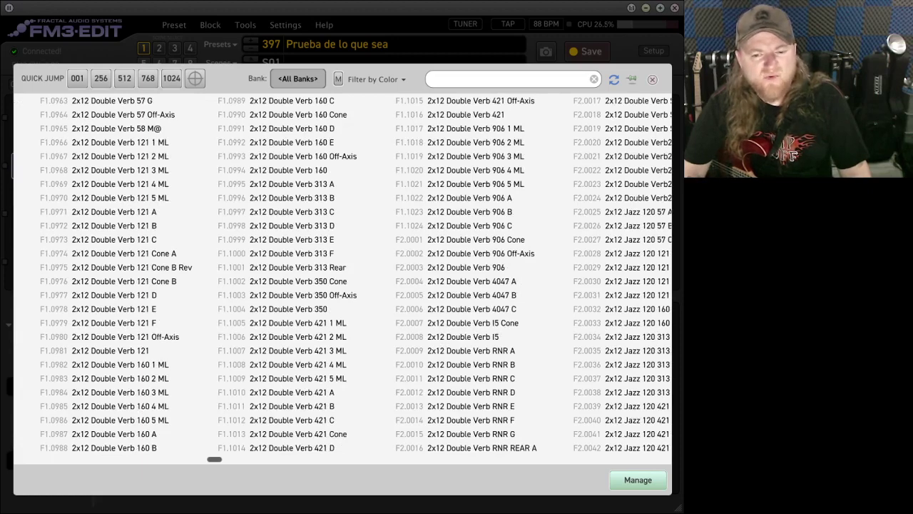
scroll(343, 274, down, 2)
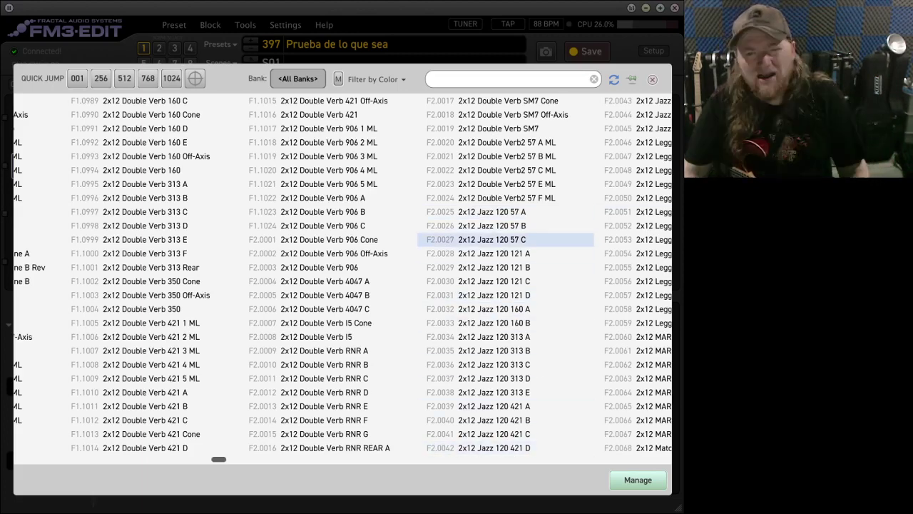
double_click(492, 212)
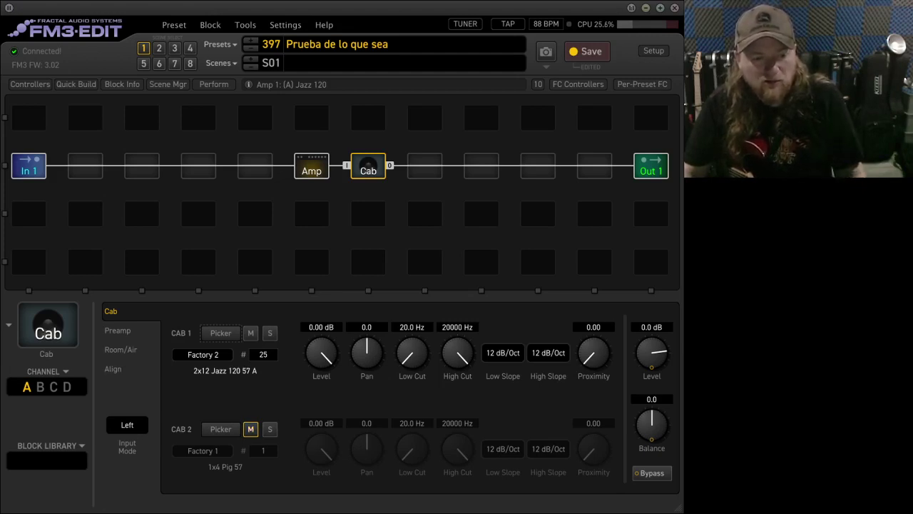
Unmute Cab 2 and set the Cab block's input mode to Stereo.
click(251, 430)
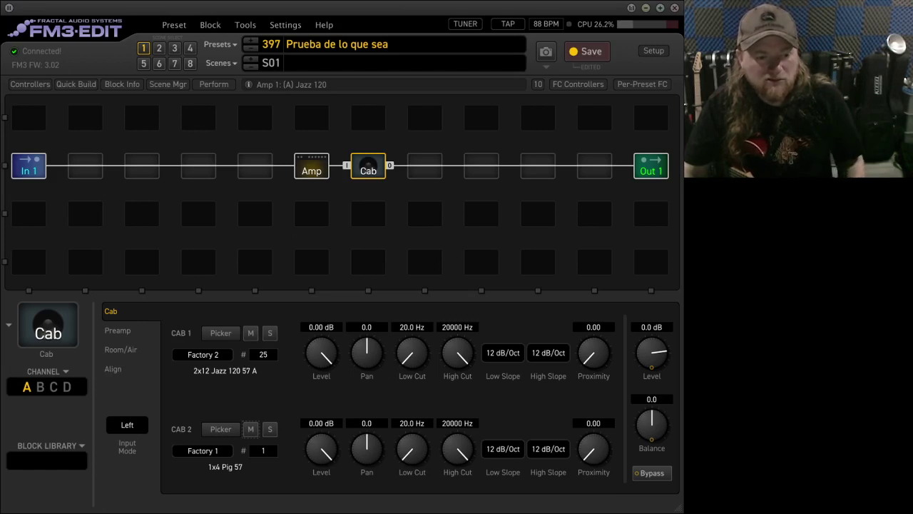
click(127, 426)
click(127, 425)
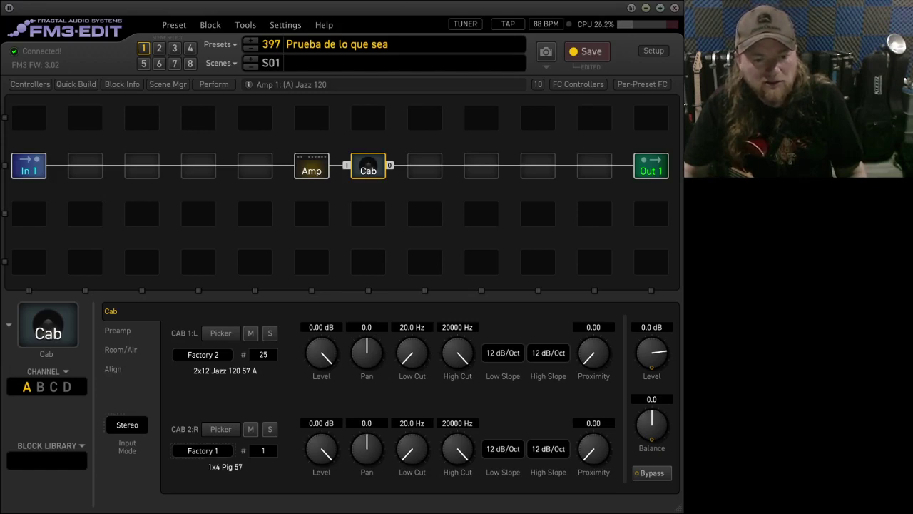
Assign Factory 2 cabinet number 25, 2x12 Jazz 120 57 A, to Cab 2.
click(215, 431)
click(263, 450)
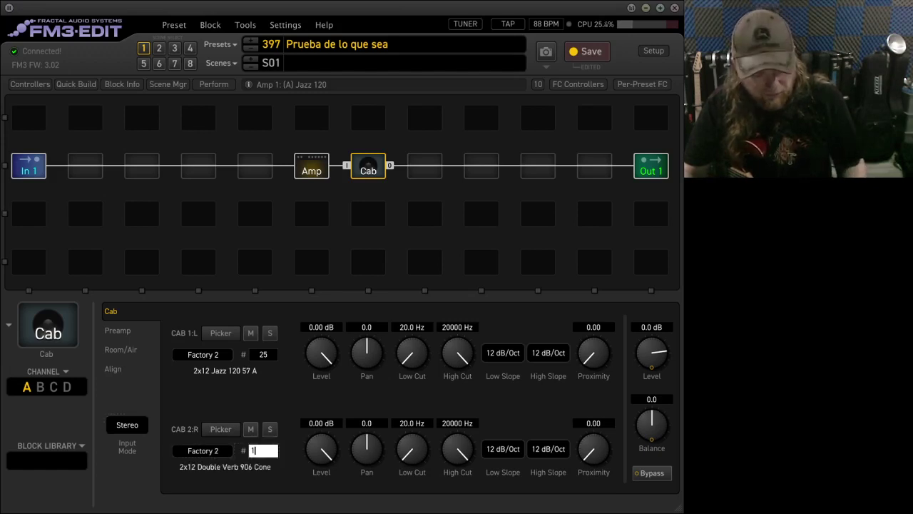
key(BackSpace)
text(25)
key(Return)
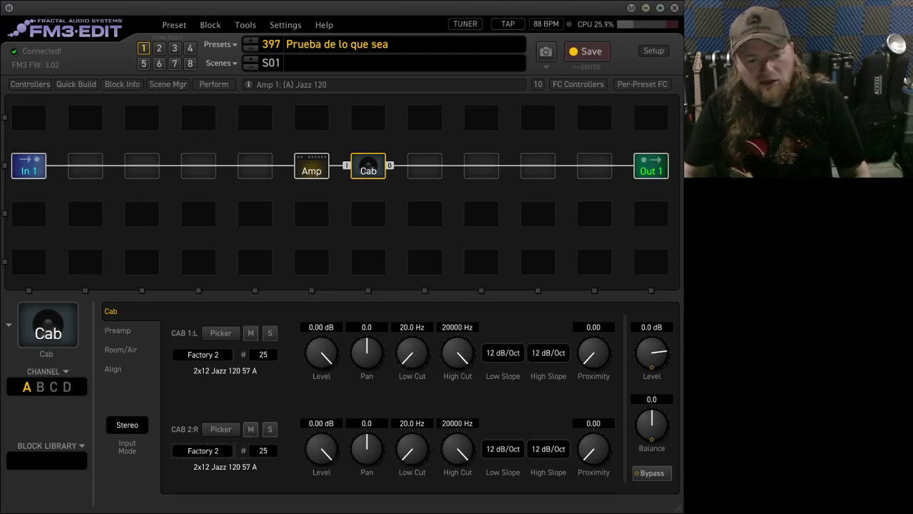
Try User bank cabinet number 1 on Cab 2 and view its place in the cabinet list.
scroll(203, 450, down, 1)
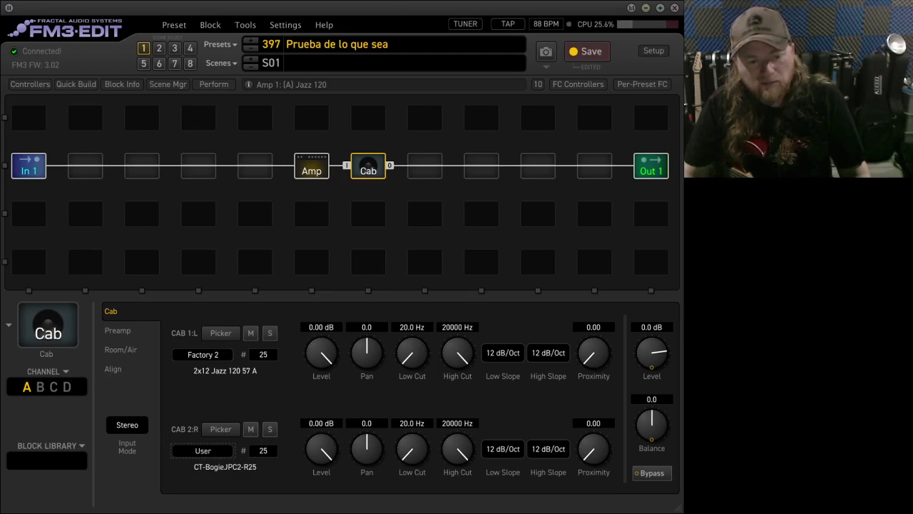
key(Tab)
text(1)
key(Return)
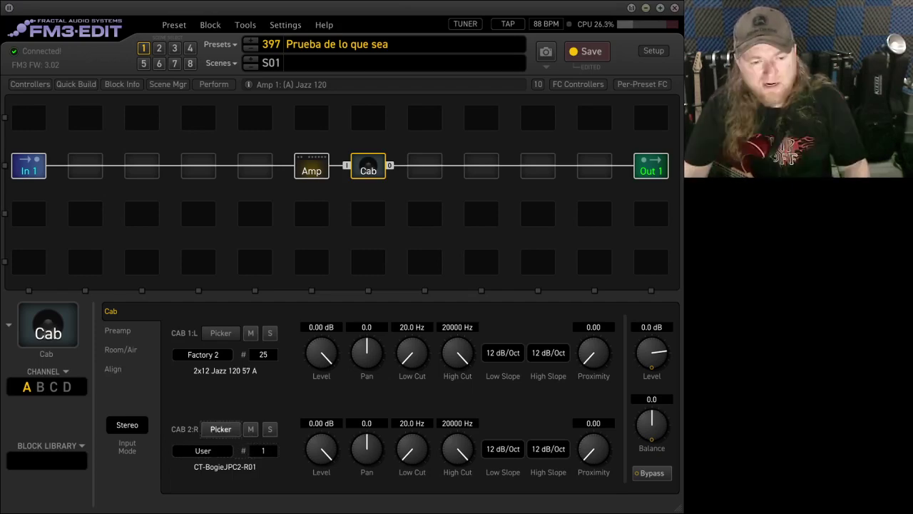
click(220, 428)
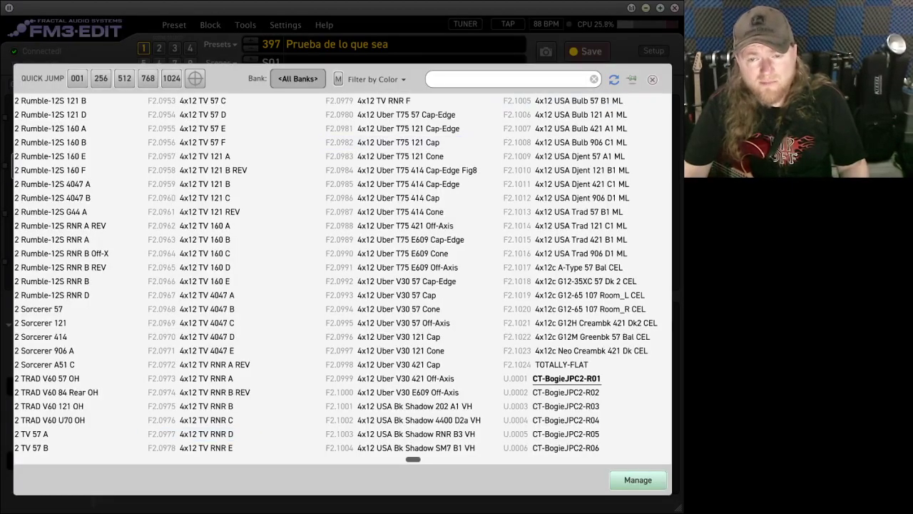
key(Escape)
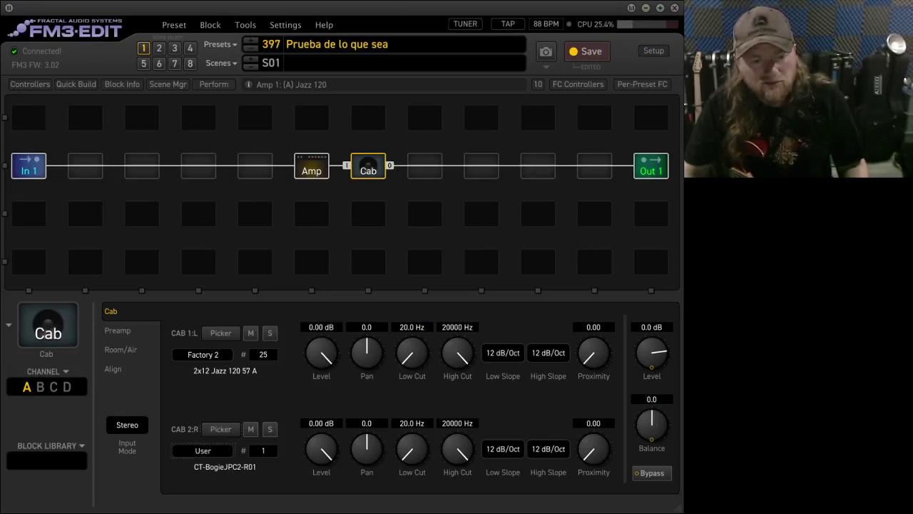
Return Cab 2 to the Factory 2 bank with cabinet number 25.
key(Up)
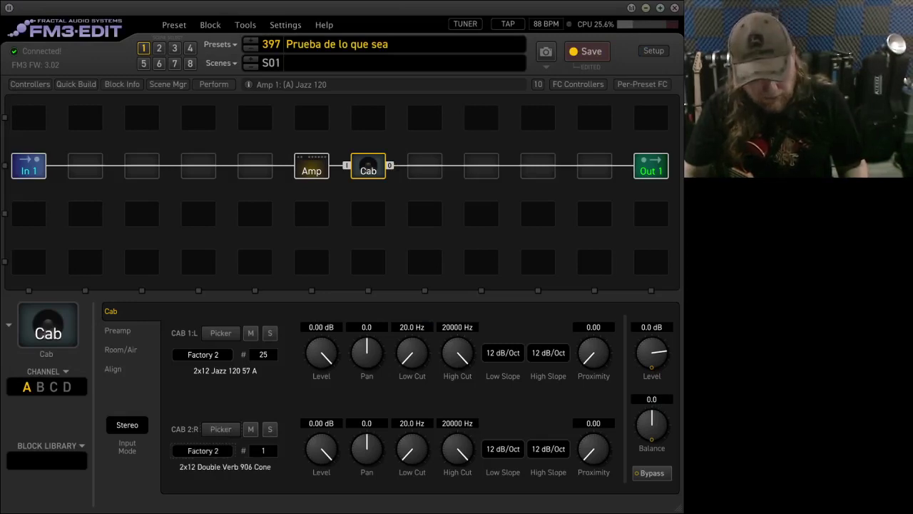
click(263, 451)
text(25)
key(Return)
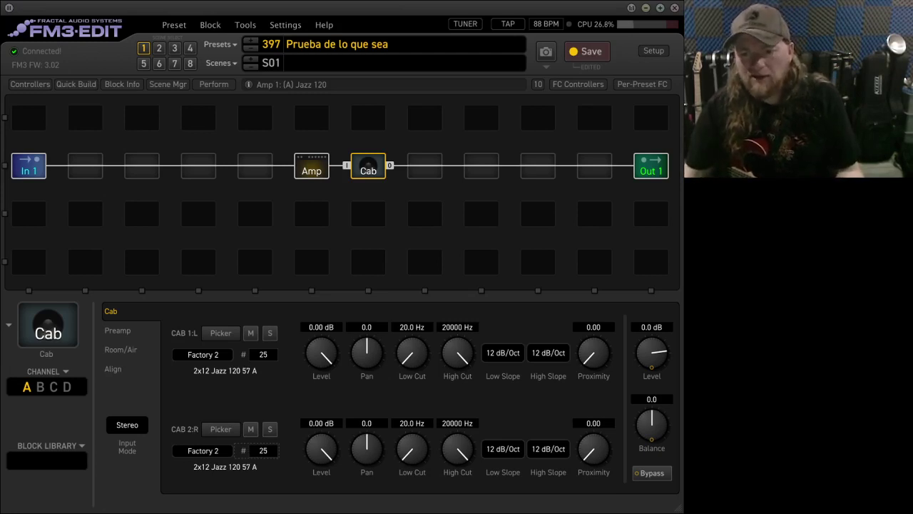
Raise the Cab block's output level to about 1.6 dB.
mouse_move(652, 353)
mouse_down()
mouse_move(652, 343)
mouse_move(651, 351)
mouse_up()
Try high and low input drive settings on the Amp block and set Input Drive to 2.00.
click(311, 166)
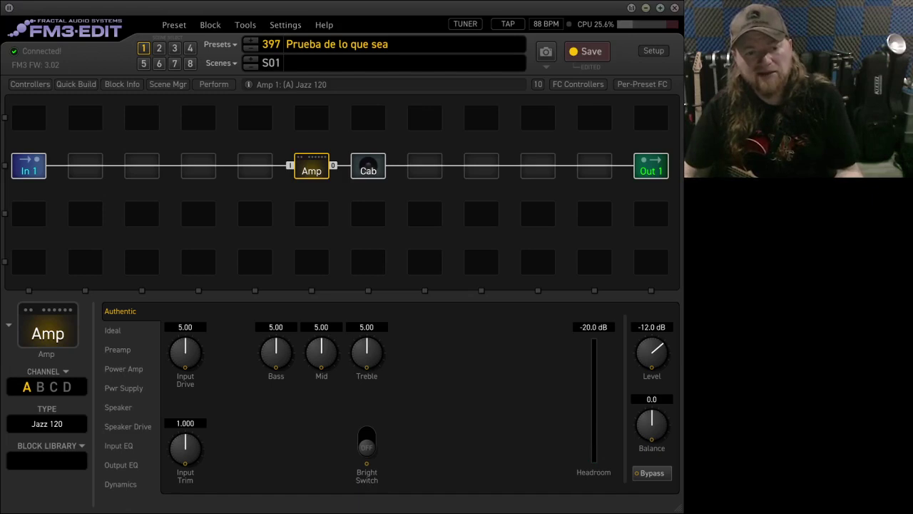
drag(186, 352, 185, 285)
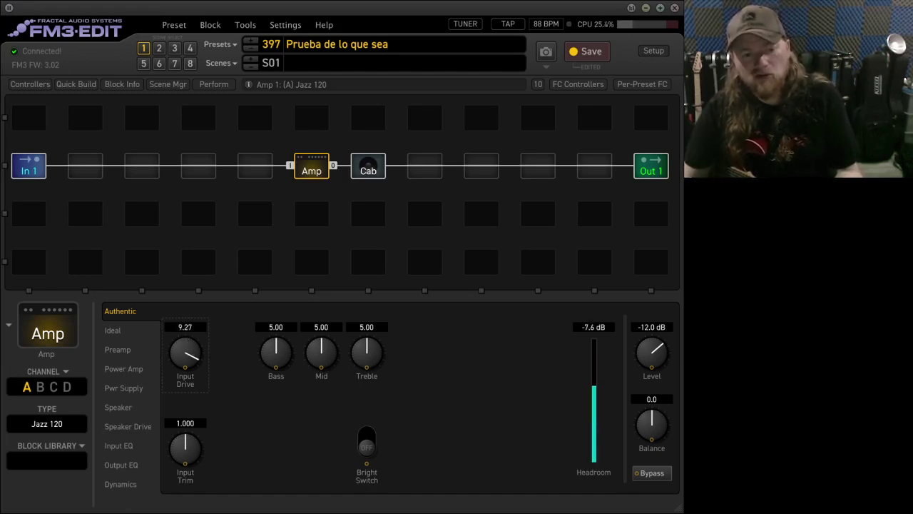
drag(185, 353, 185, 377)
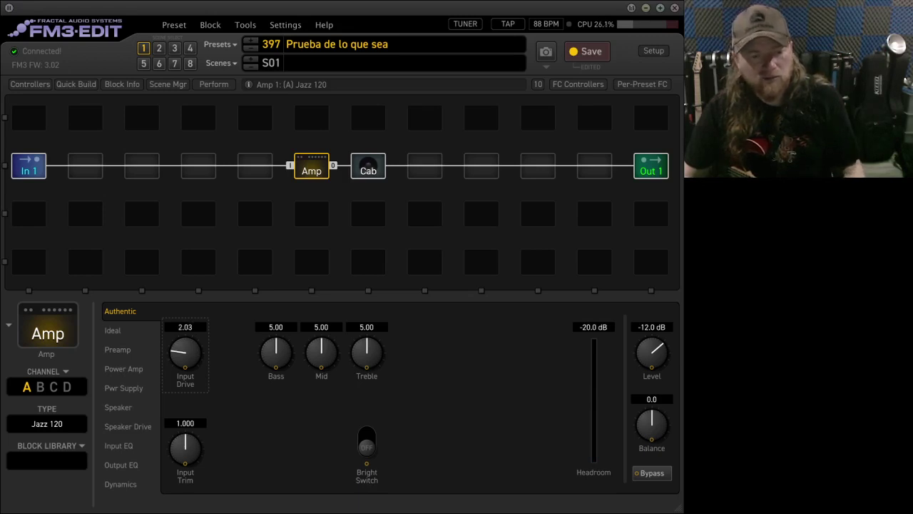
click(185, 326)
text(2)
key(Return)
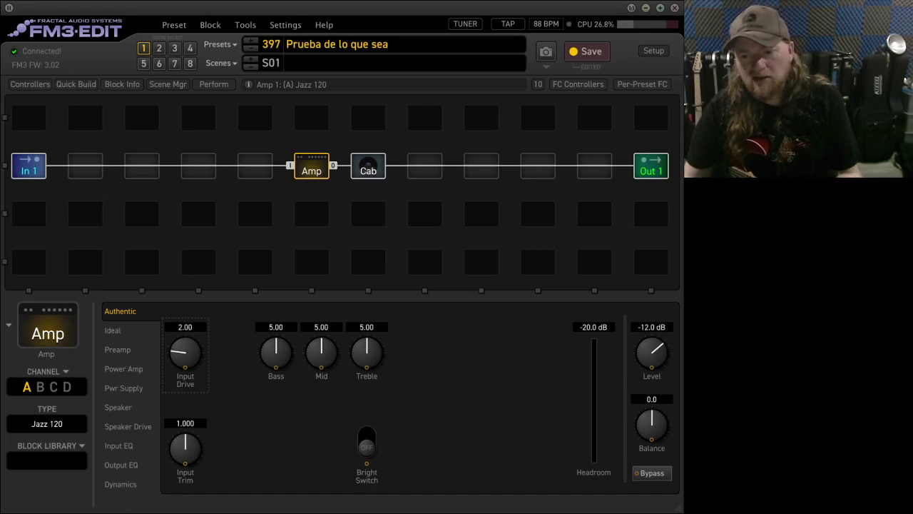
Set the Amp block's output level to about 2.3 dB.
drag(651, 353, 651, 214)
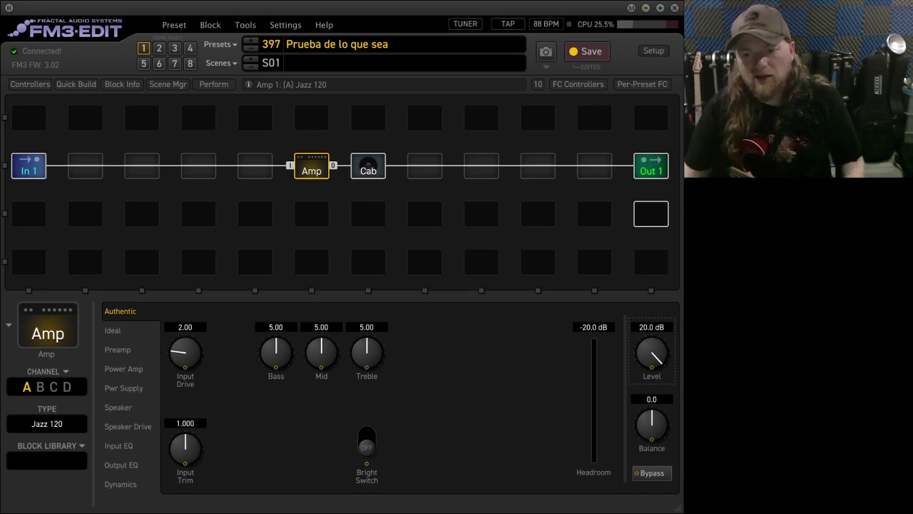
drag(651, 353, 651, 384)
scroll(651, 351, down, 1)
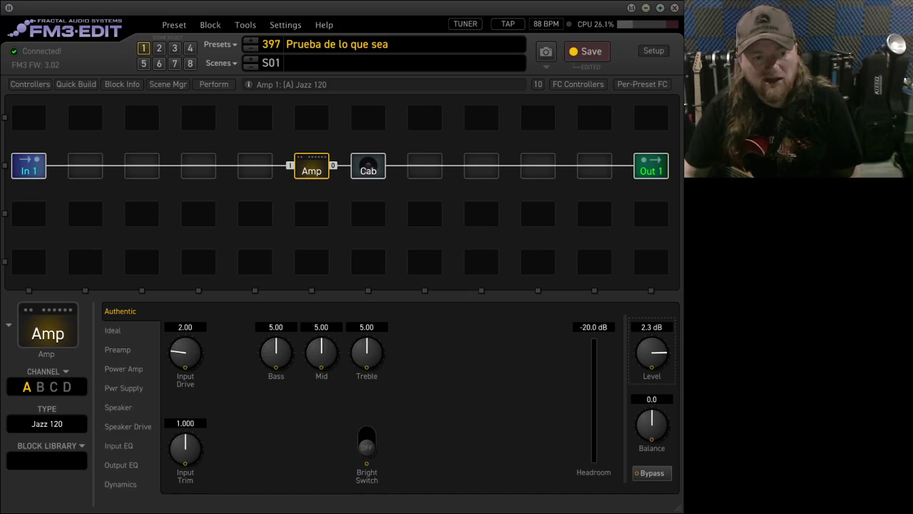
Raise the amp's Master Volume to about 5.83 and toggle Input Boost in its preamp settings.
click(113, 330)
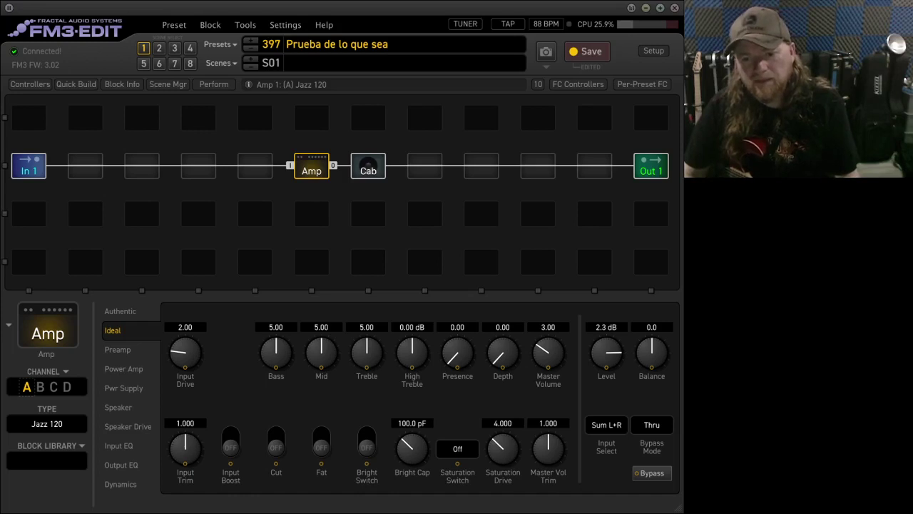
drag(549, 352, 549, 302)
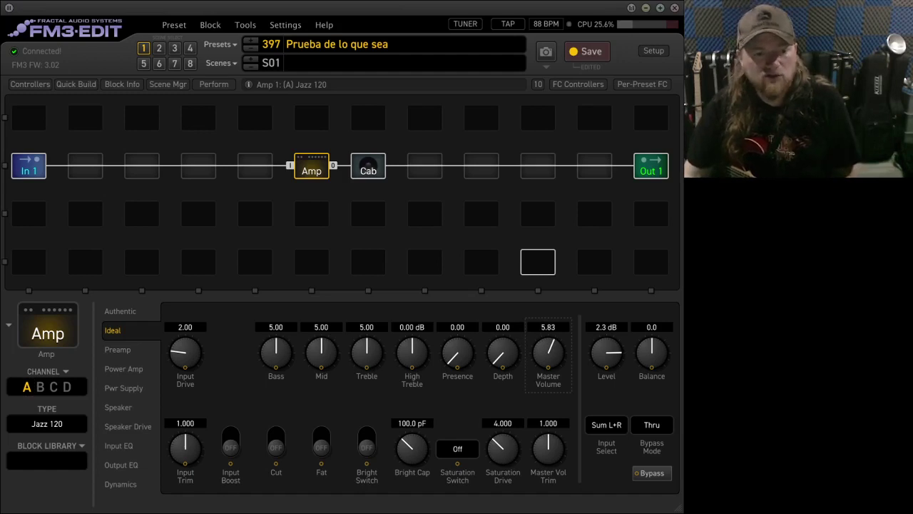
click(118, 350)
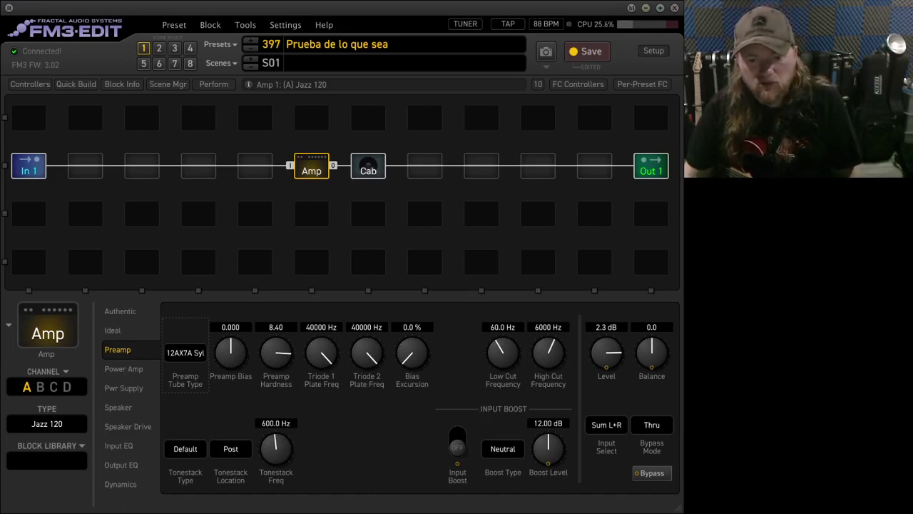
click(457, 441)
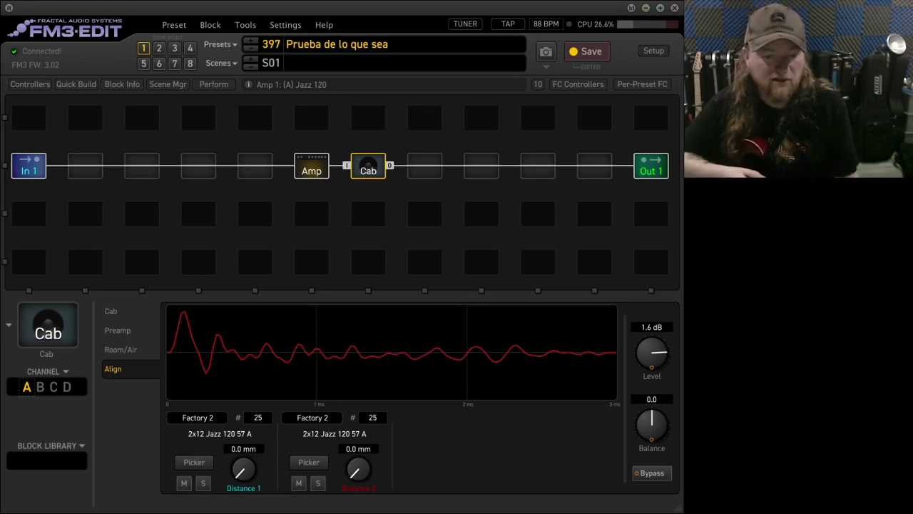
Try Cab 2 alignment distances of about 99 mm and 200 mm, reset to 0 mm, and return to the main cab settings.
drag(358, 468, 358, 419)
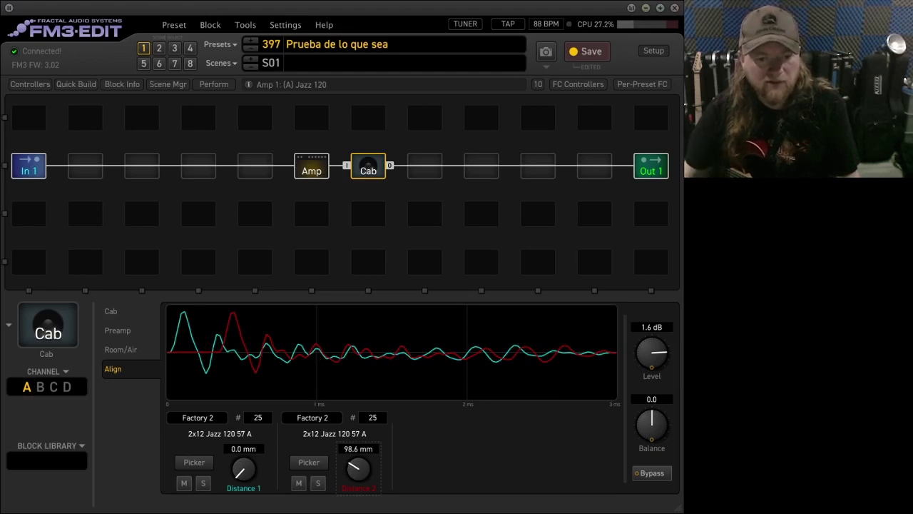
drag(358, 469, 358, 418)
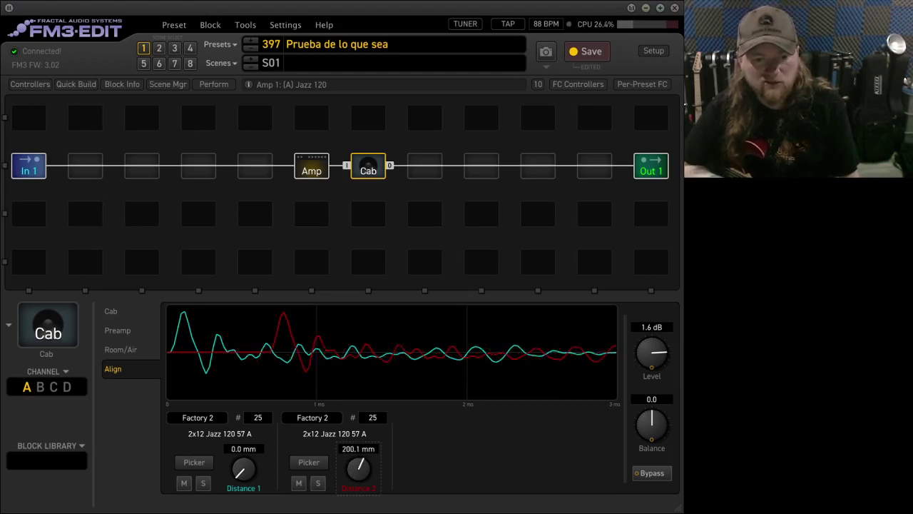
mouse_move(358, 469)
mouse_down()
mouse_move(358, 501)
mouse_move(358, 483)
mouse_up()
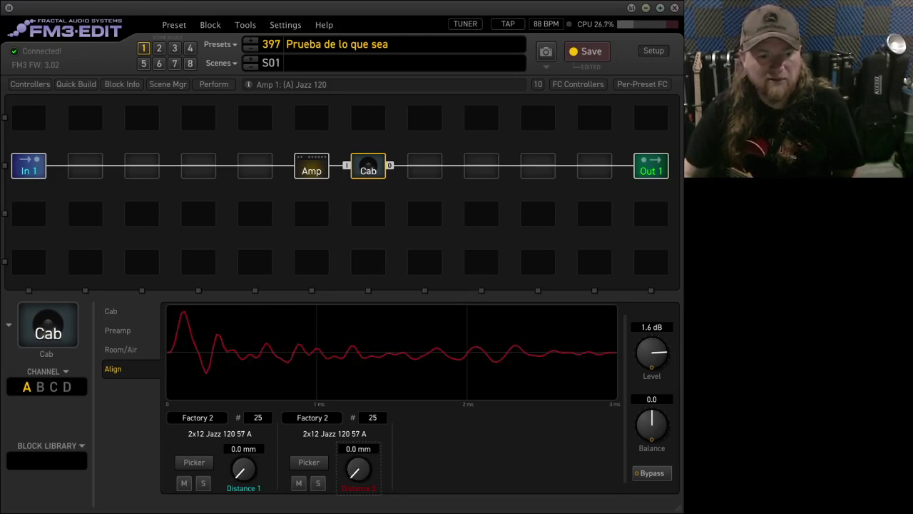
click(111, 311)
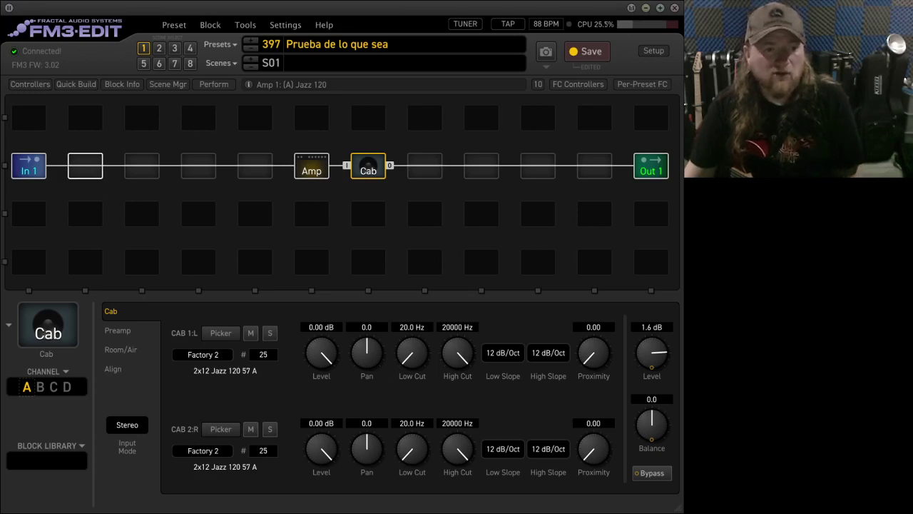
Add a Reverb block to the signal chain directly before the Out 1 block.
click(85, 166)
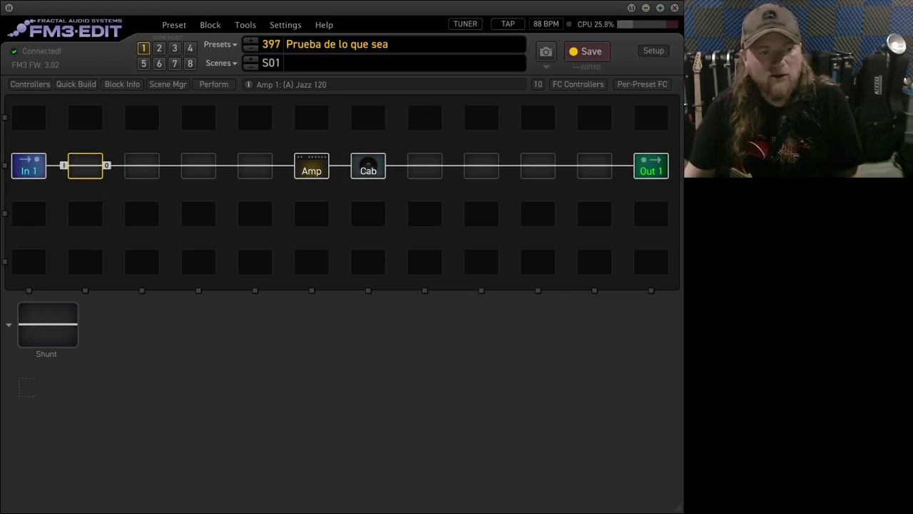
click(76, 84)
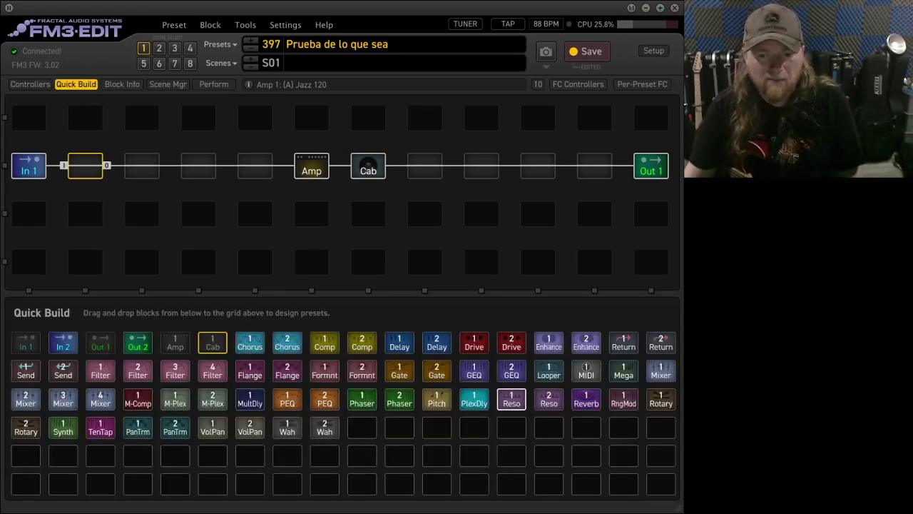
drag(586, 399, 591, 165)
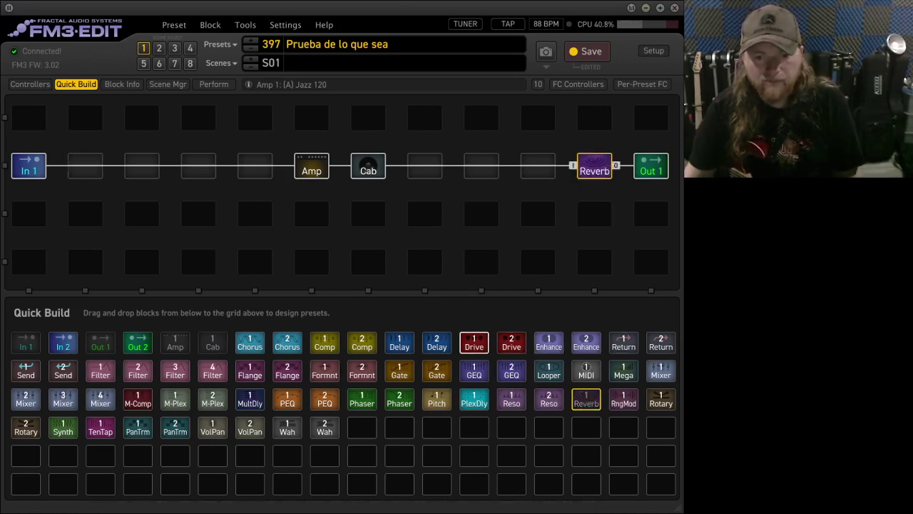
Add Delay and Chorus blocks directly ahead of the Reverb, and place VolPan, Wah, Drive and Comp blocks in order between In 1 and the Amp.
drag(400, 343, 535, 166)
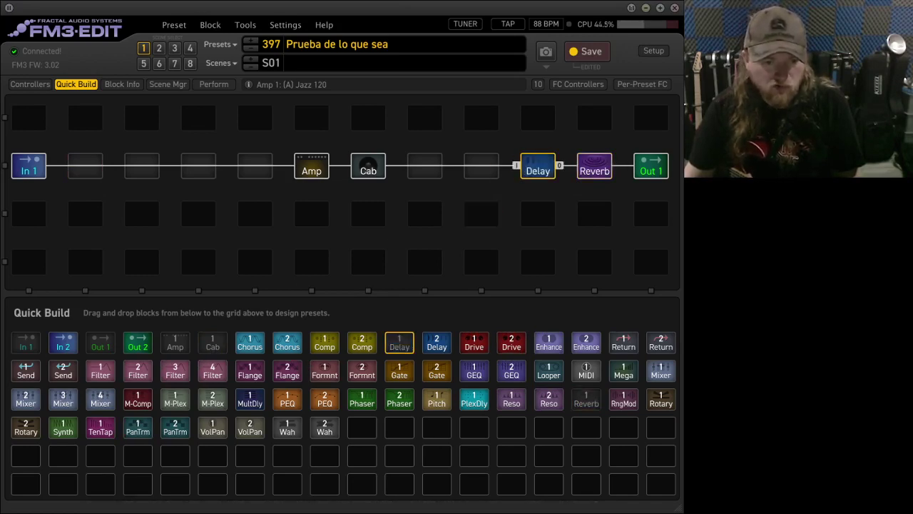
drag(250, 342, 481, 166)
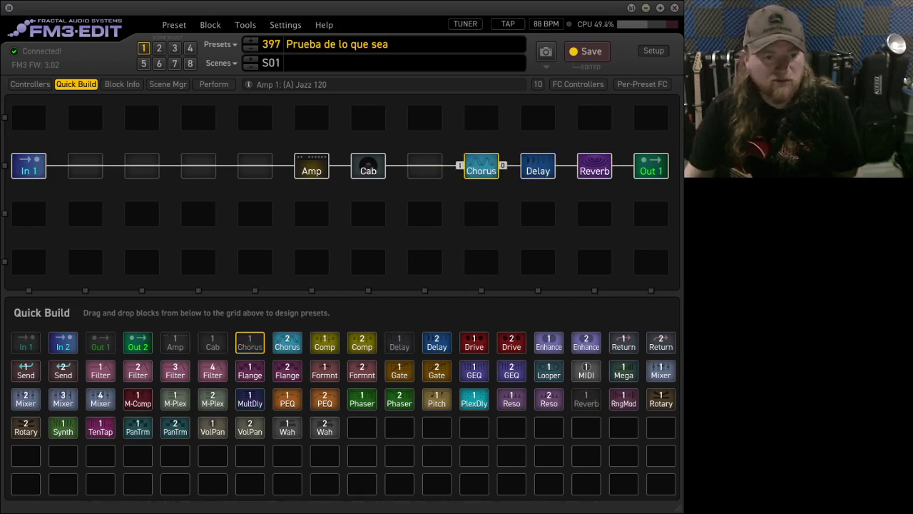
drag(325, 342, 254, 166)
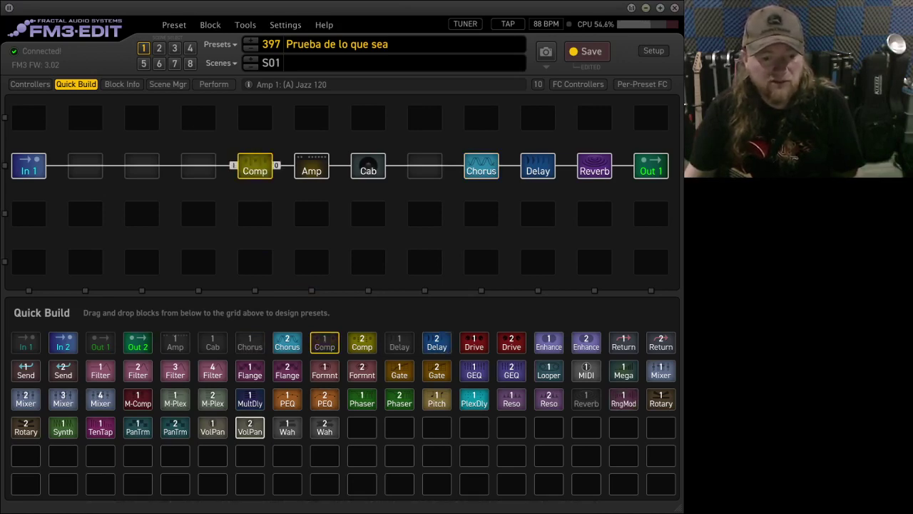
drag(213, 427, 85, 165)
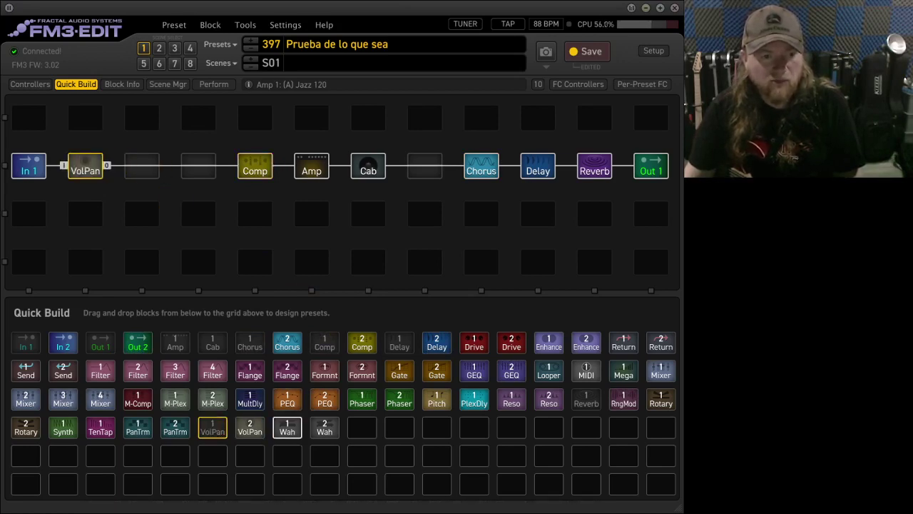
drag(287, 427, 142, 165)
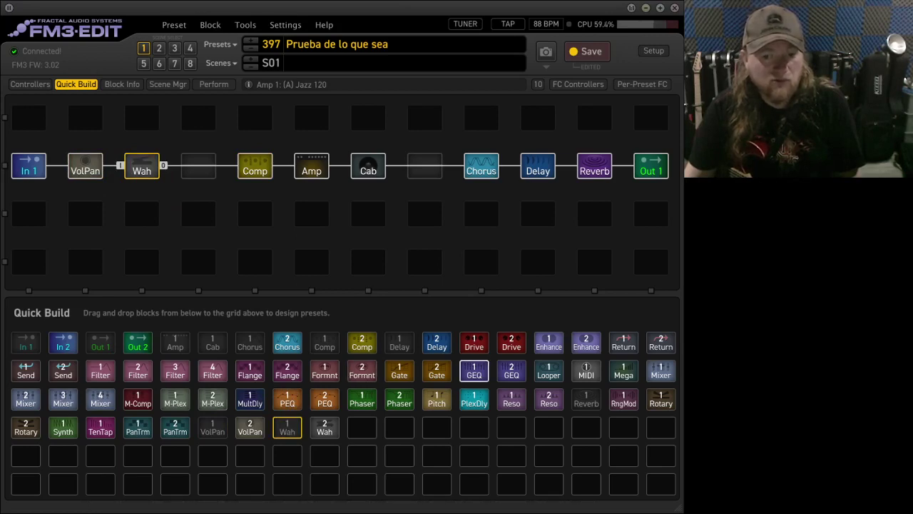
drag(474, 342, 198, 165)
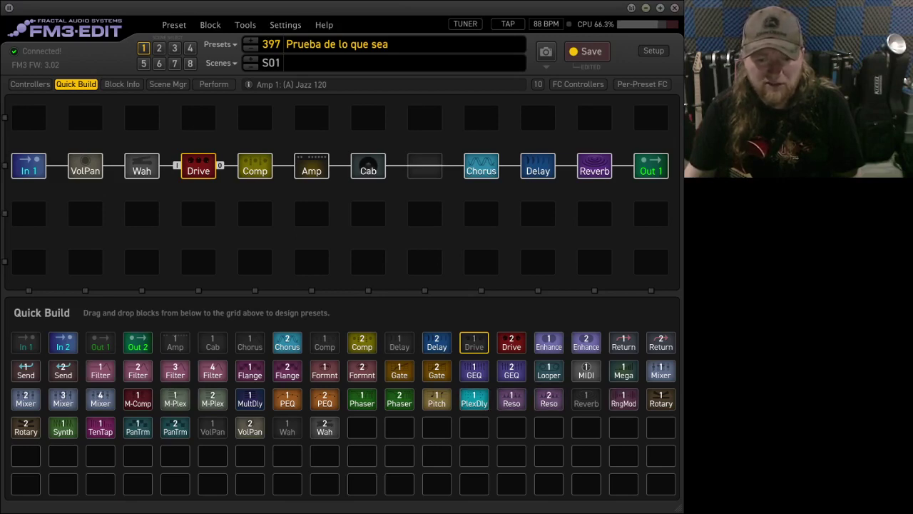
Try a Pitch block between the Cab and Chorus, delete it, and reconnect the Cab to the Chorus.
drag(436, 399, 425, 166)
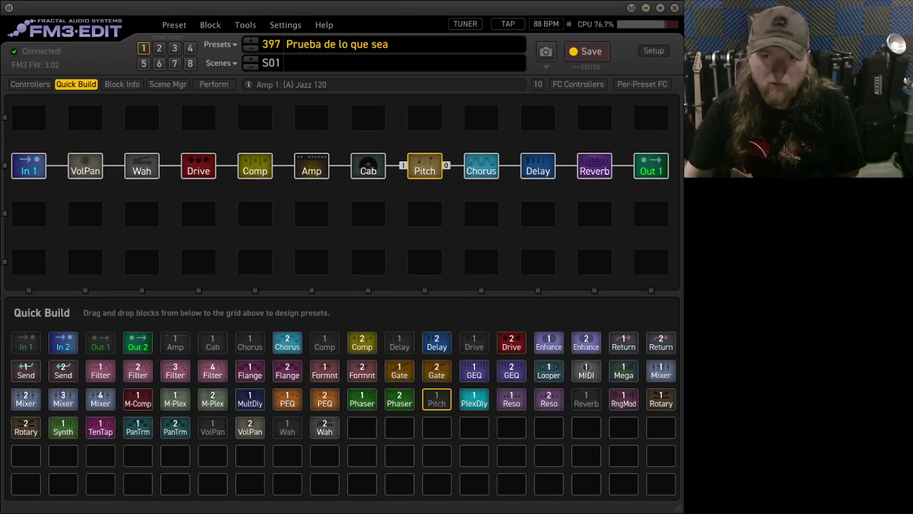
key(Delete)
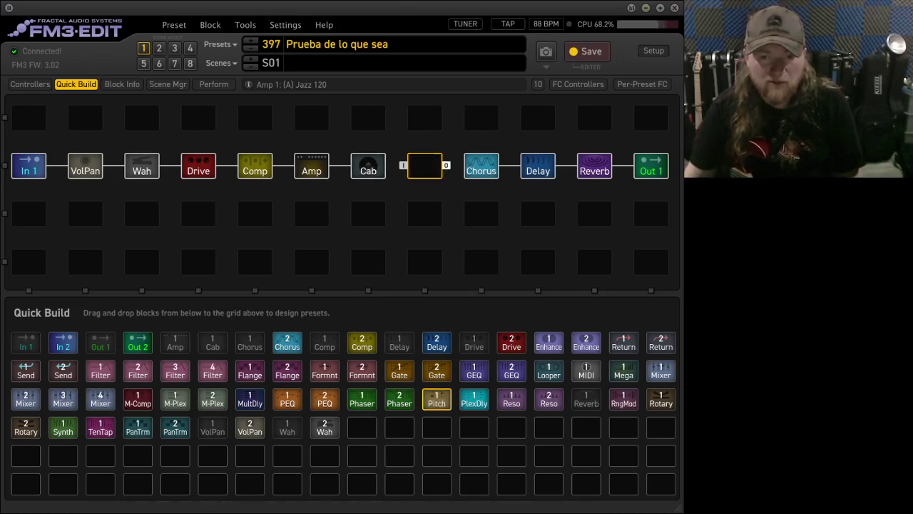
click(389, 166)
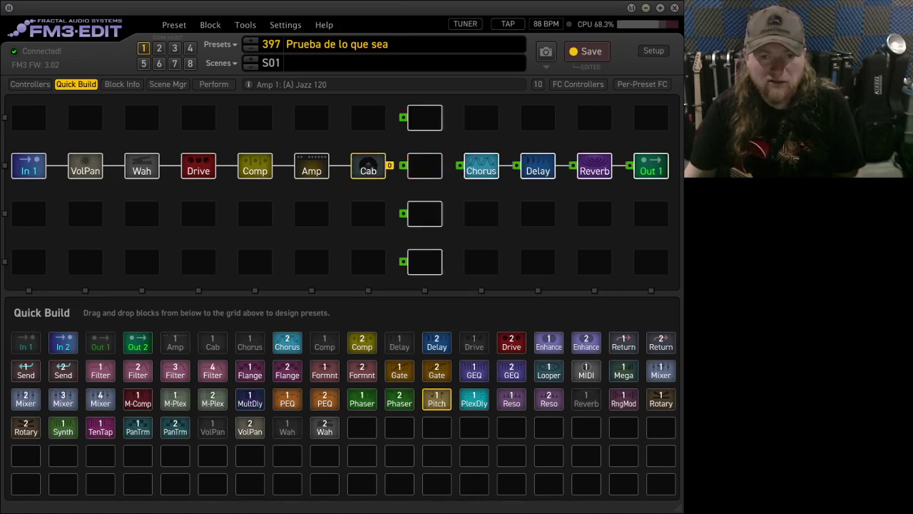
click(460, 165)
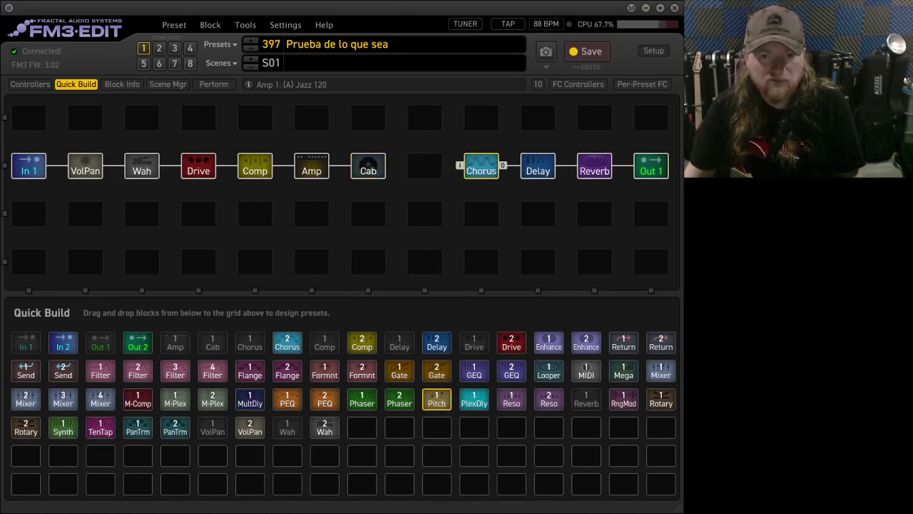
click(390, 165)
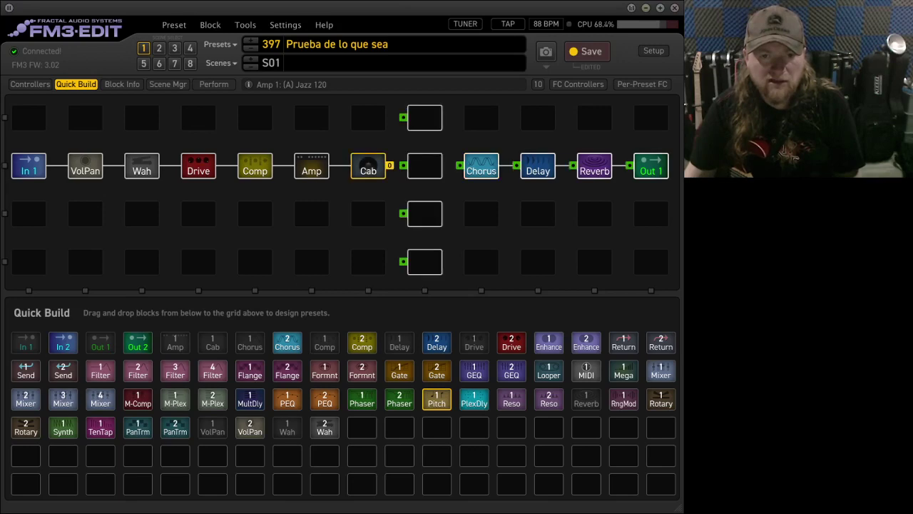
click(460, 165)
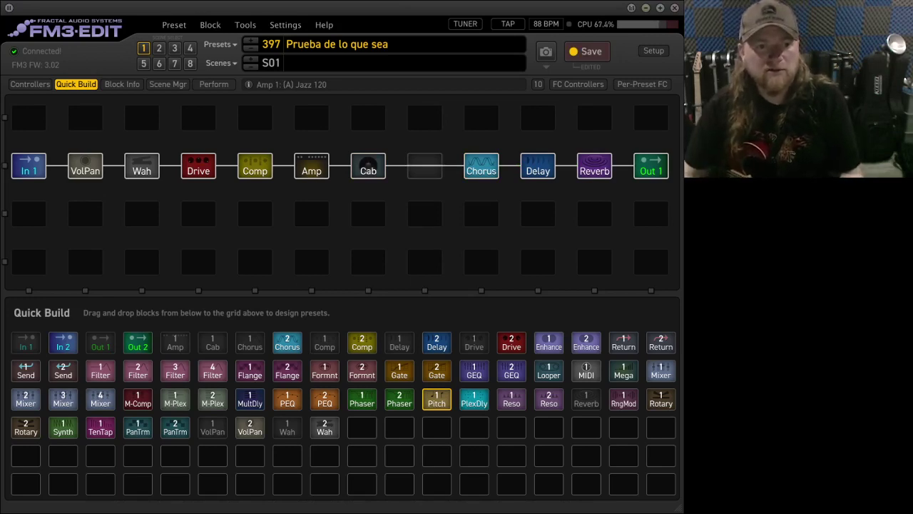
Bypass the Drive, Comp, Wah, Chorus and Delay blocks, leaving the Reverb engaged.
click(199, 167)
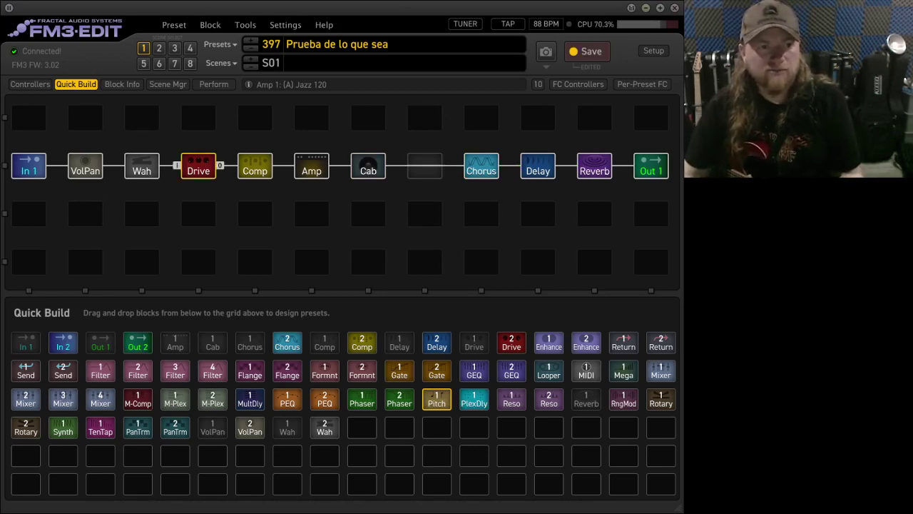
click(77, 85)
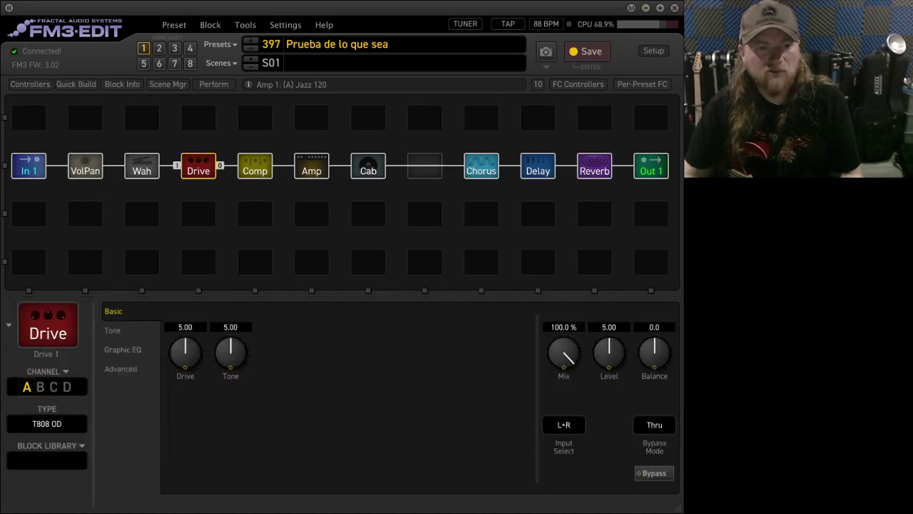
double_click(199, 167)
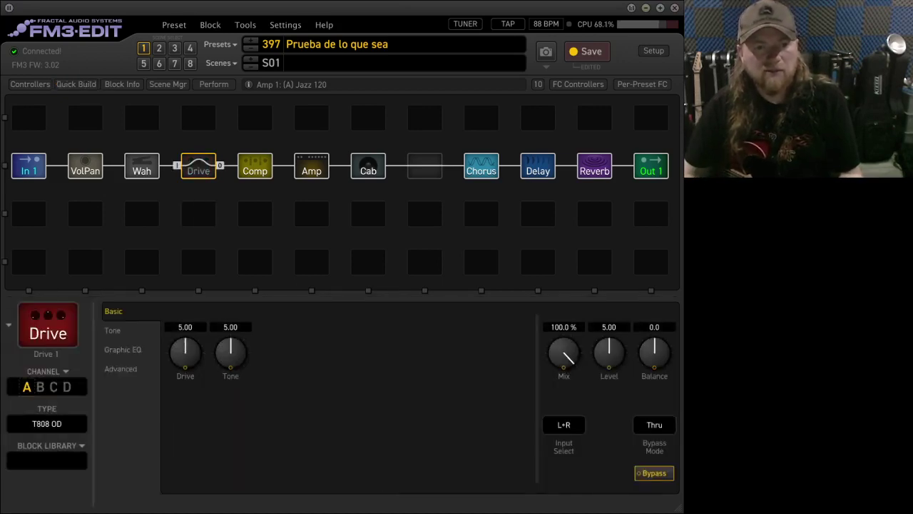
click(255, 166)
double_click(255, 167)
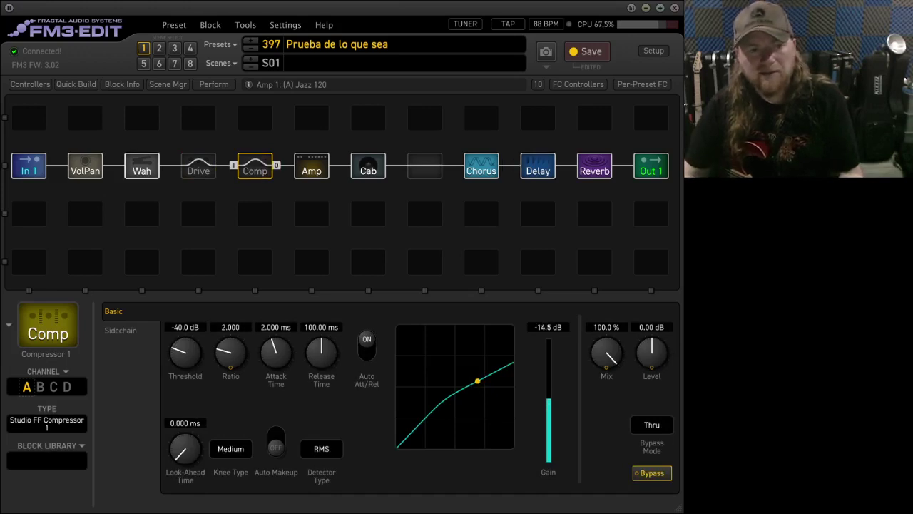
click(141, 166)
double_click(142, 166)
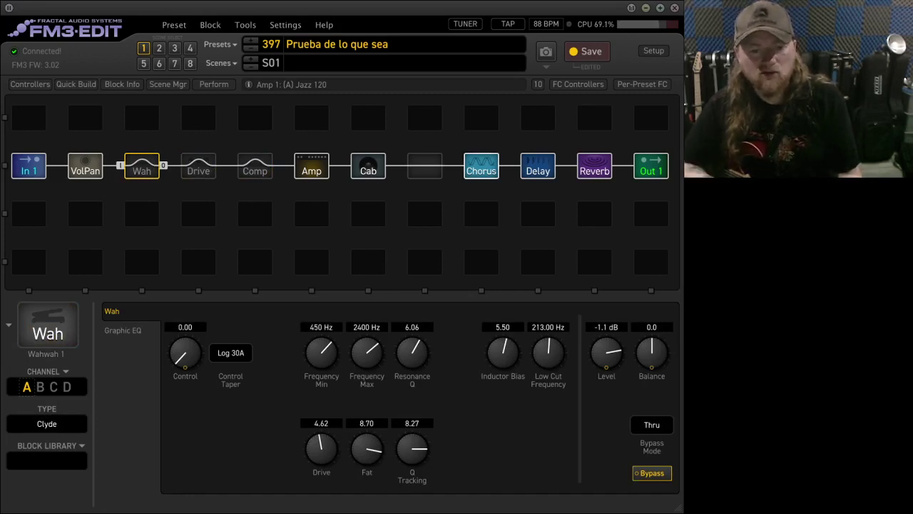
double_click(482, 165)
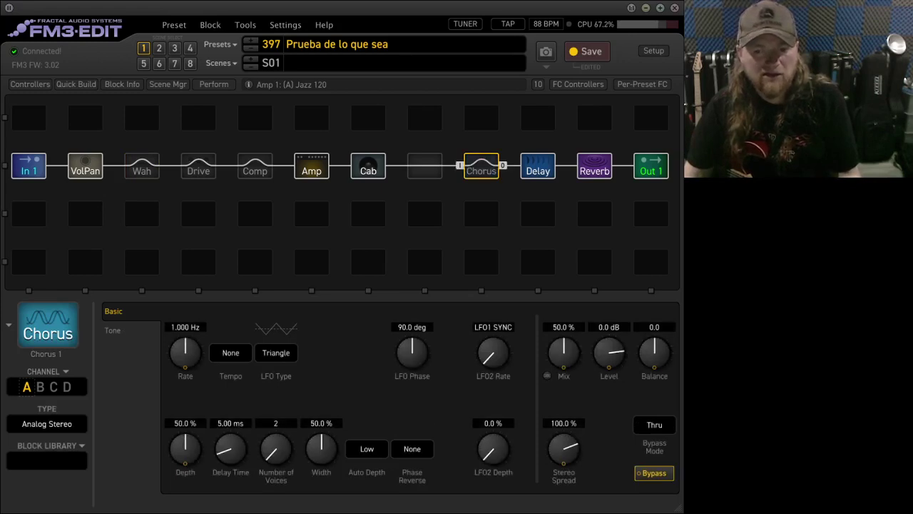
click(654, 473)
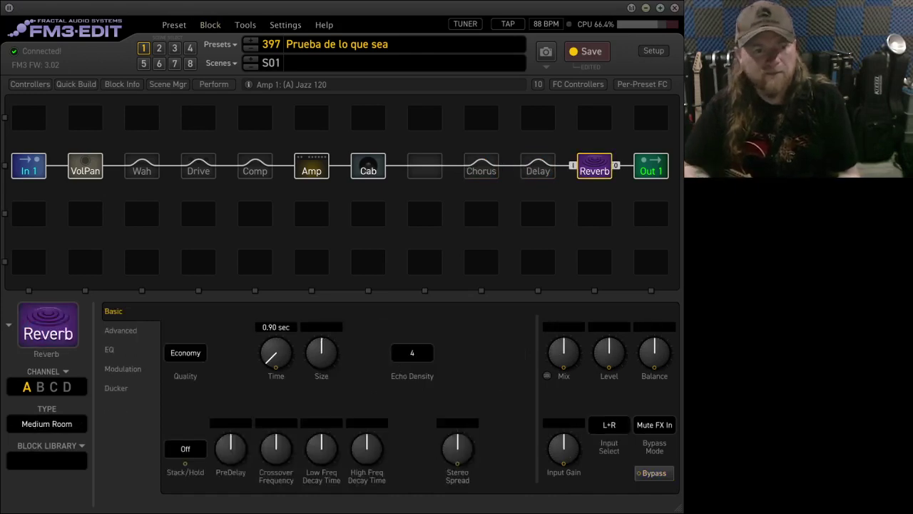
Change the Reverb type to Medium Hall with a mix of 16%.
click(47, 425)
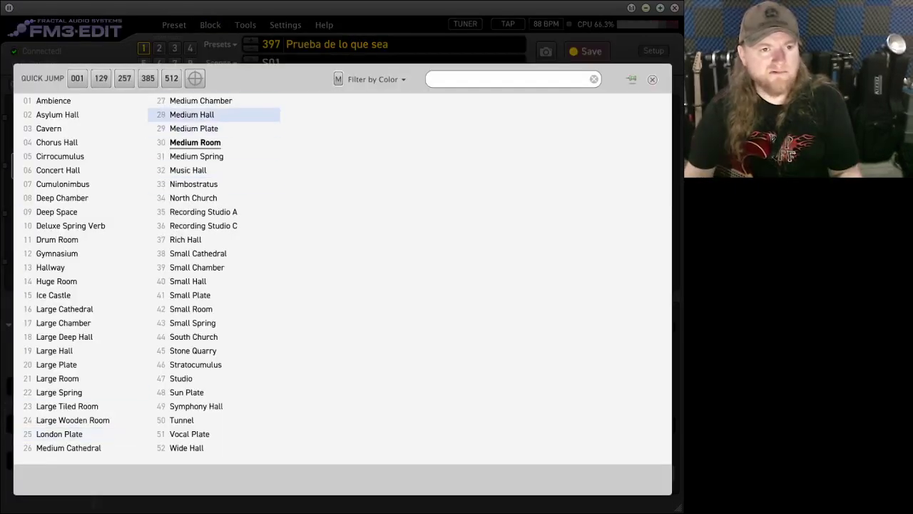
click(192, 115)
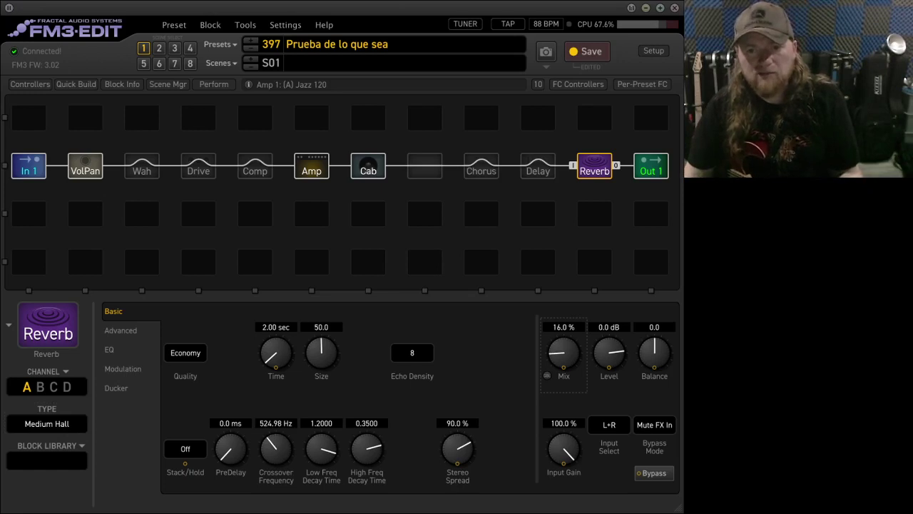
Engage the Delay block, change its type to Digital Stereo, and sync its time to a 1/4 tempo division.
click(538, 166)
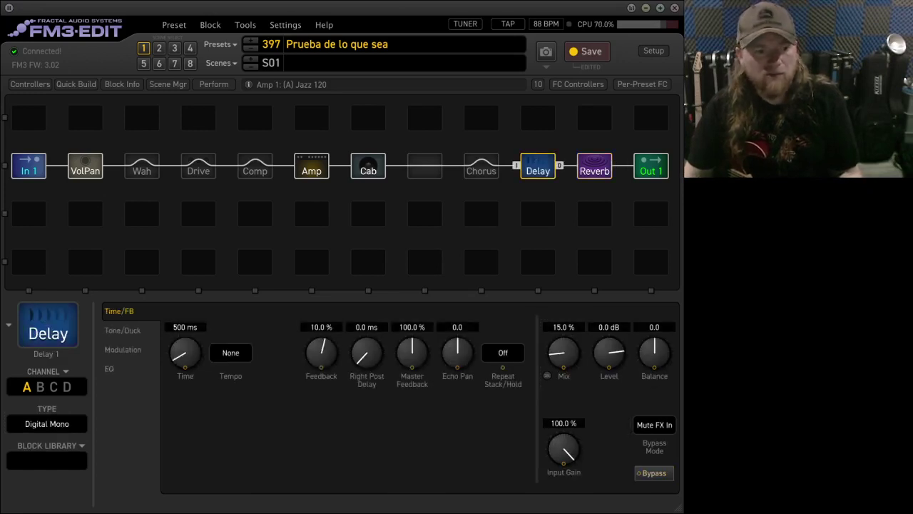
scroll(47, 424, down, 1)
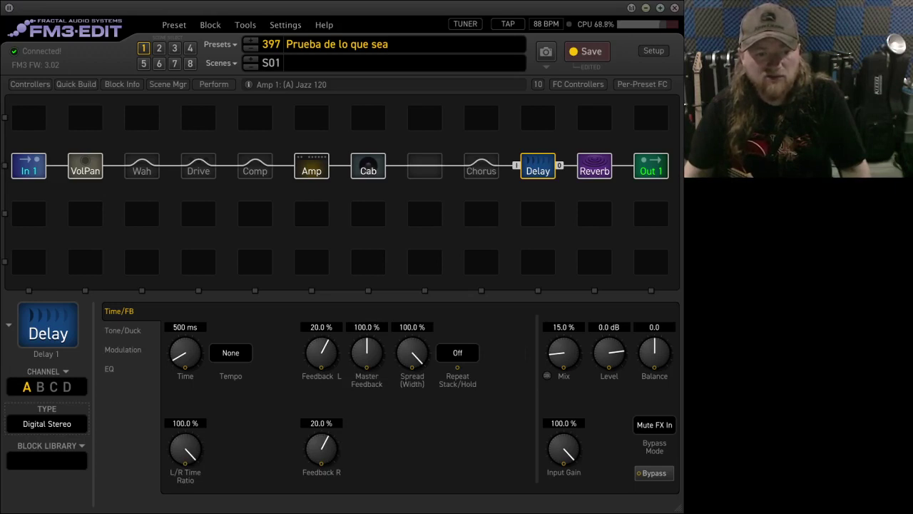
scroll(185, 352, up, 4)
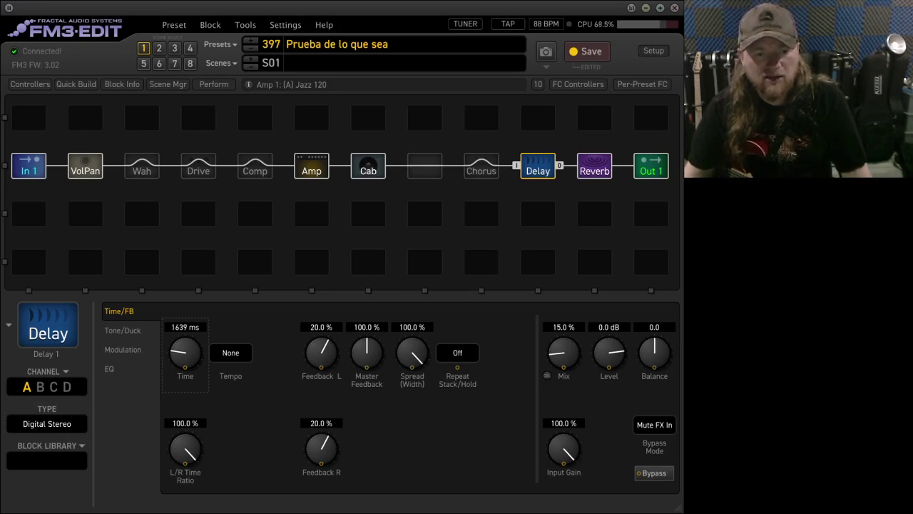
click(231, 353)
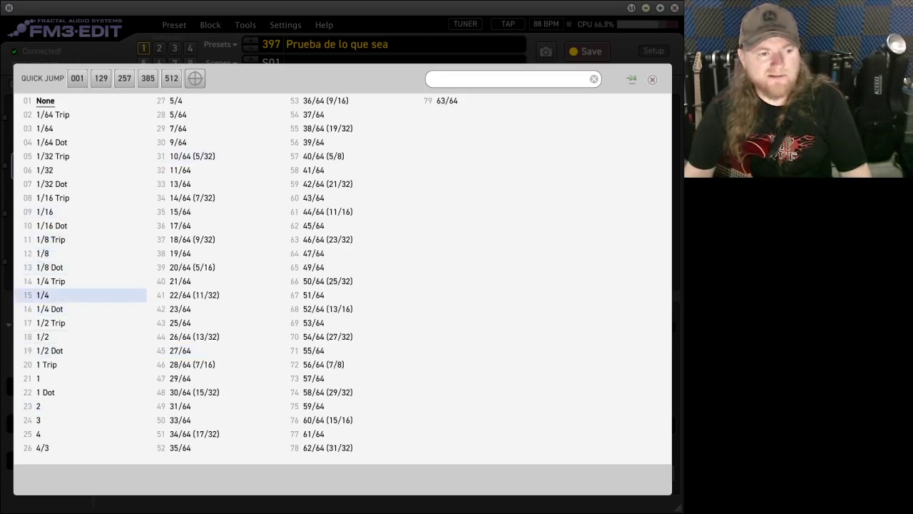
click(80, 295)
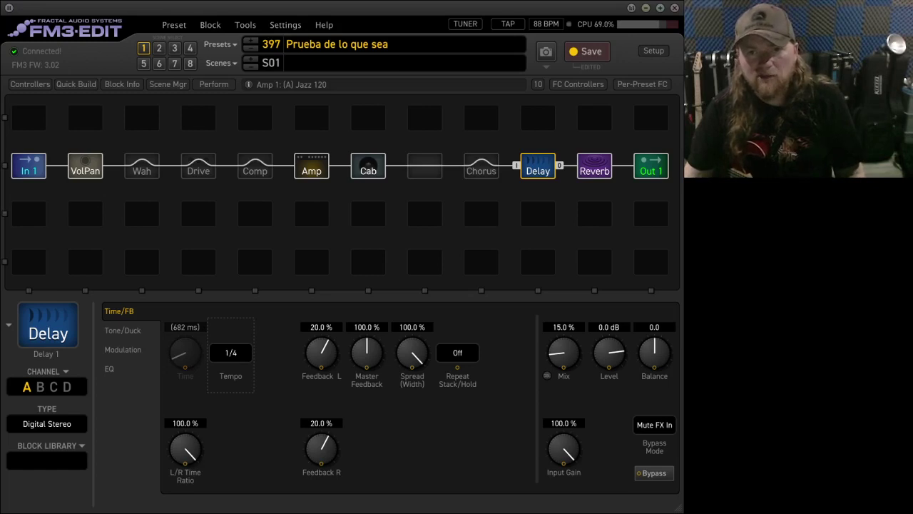
Set the preset tempo to 120 BPM.
click(546, 24)
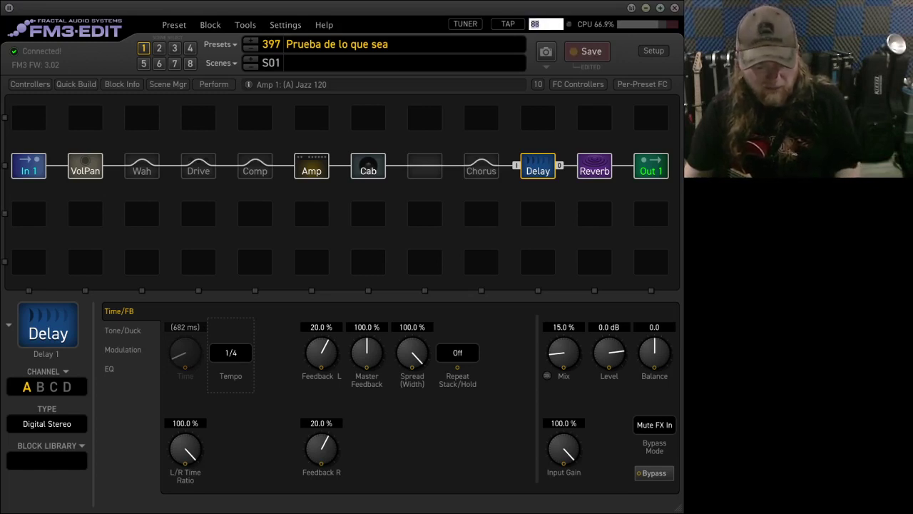
text(120)
key(Return)
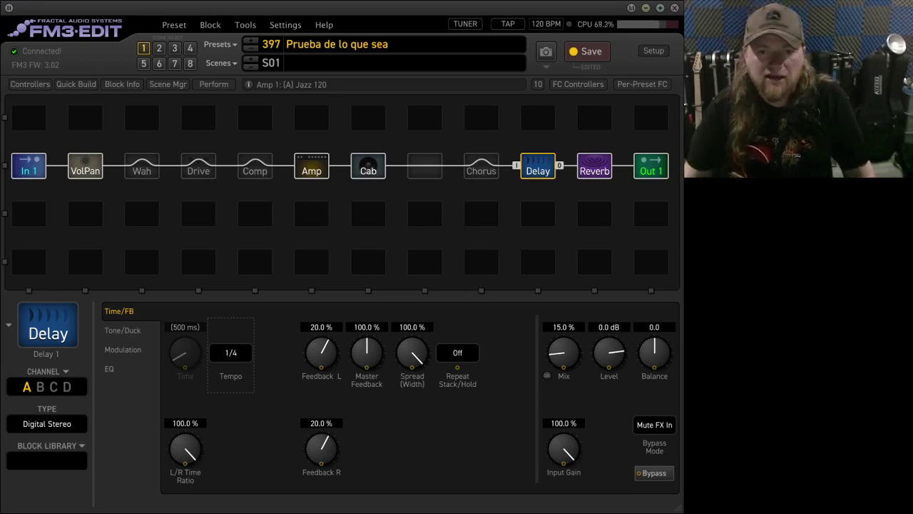
Change the Chorus type to Digital Stereo, and engage the Chorus in place of the Delay.
click(482, 166)
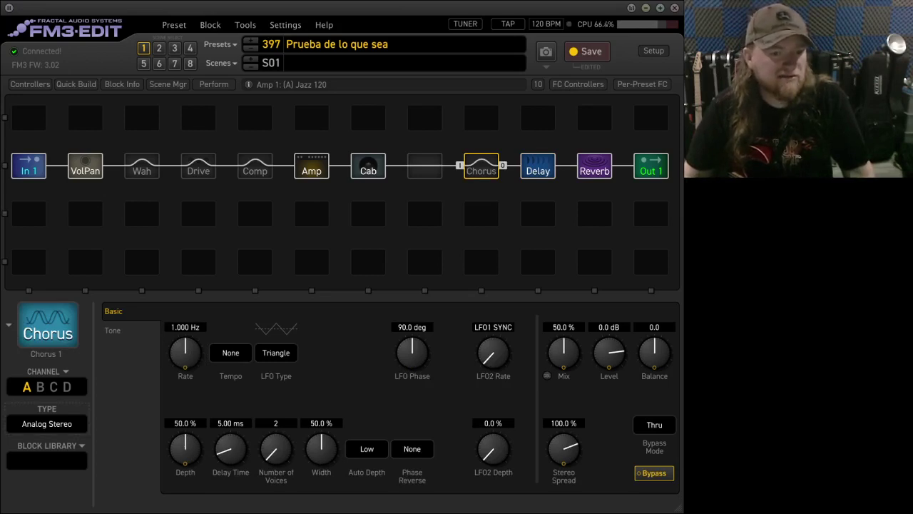
scroll(47, 424, up, 2)
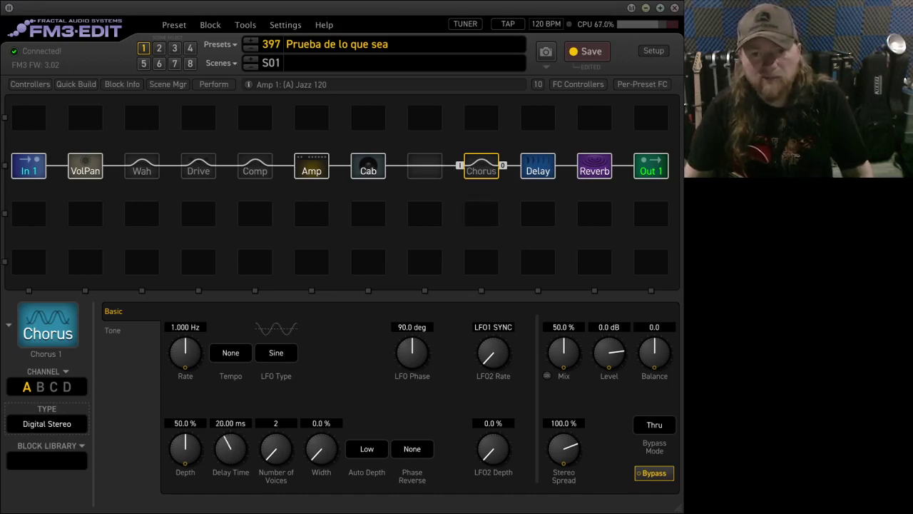
click(537, 166)
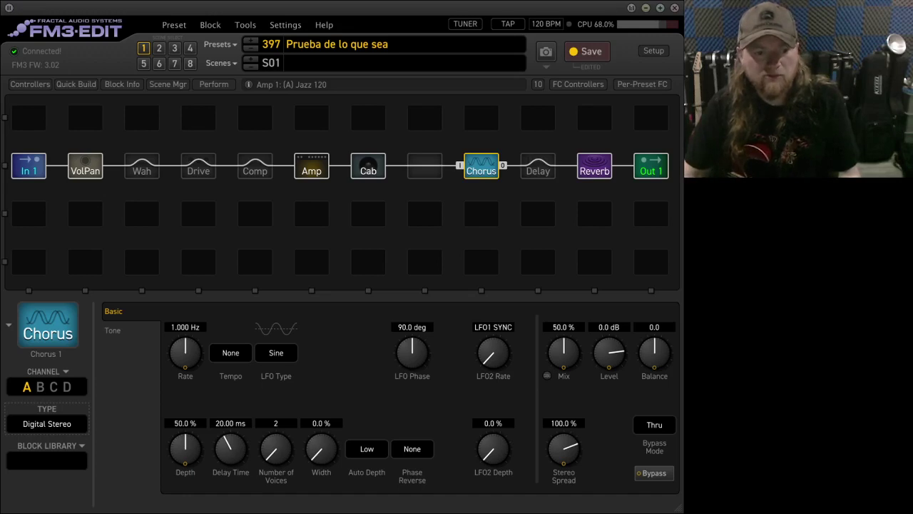
Try the Chorus at 100% depth with rates of 5 Hz and 10 Hz.
drag(185, 449, 185, 268)
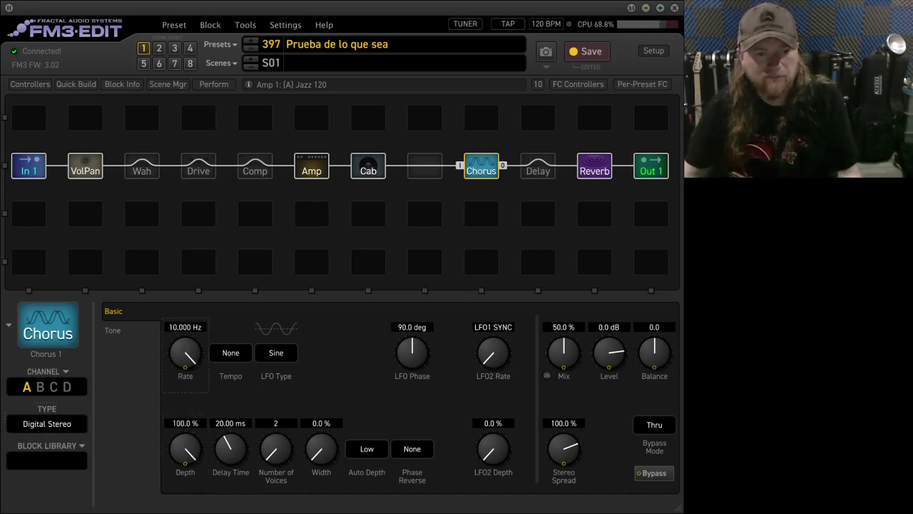
click(186, 326)
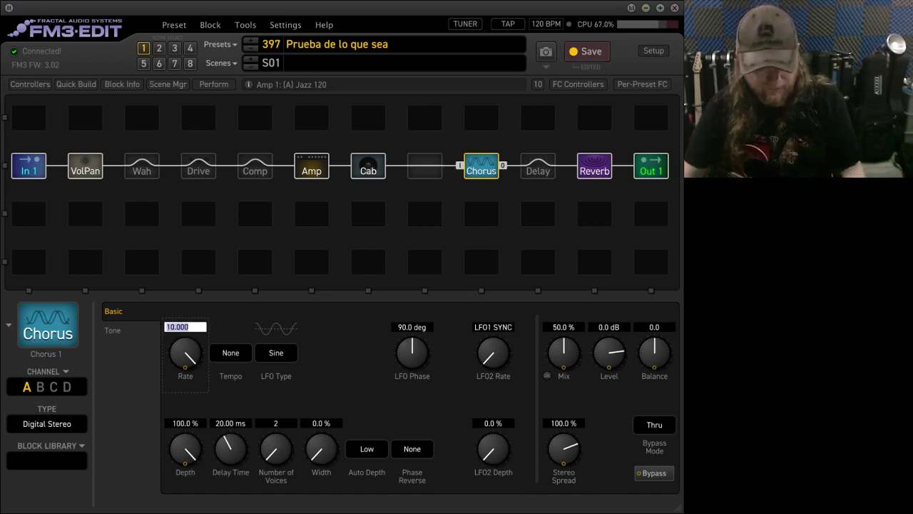
text(5)
key(Return)
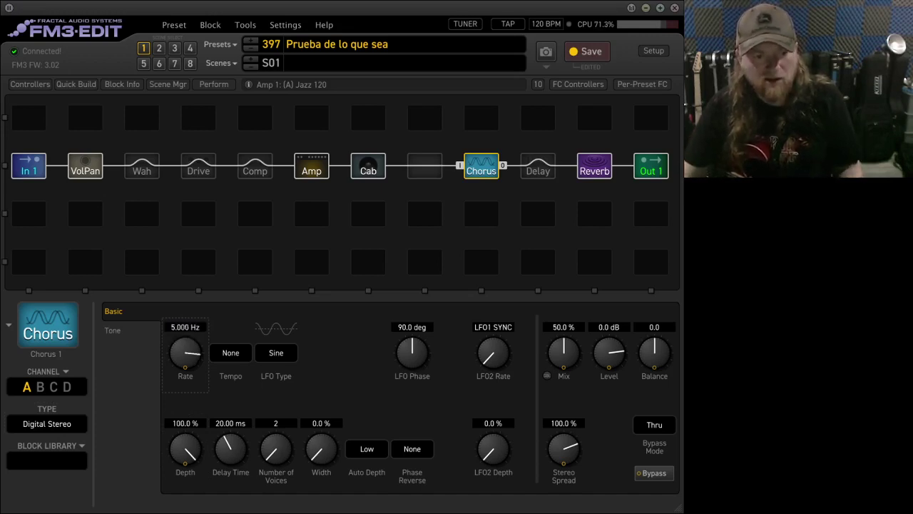
click(186, 327)
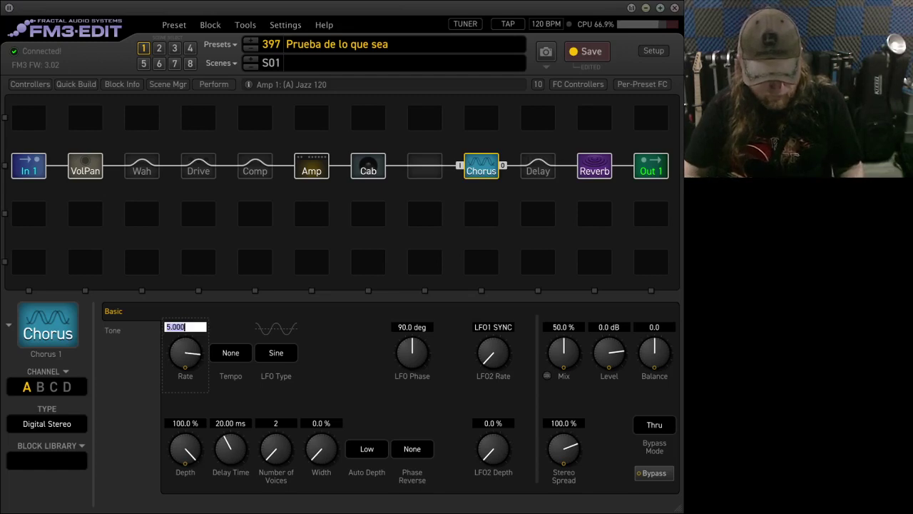
text(10)
key(Return)
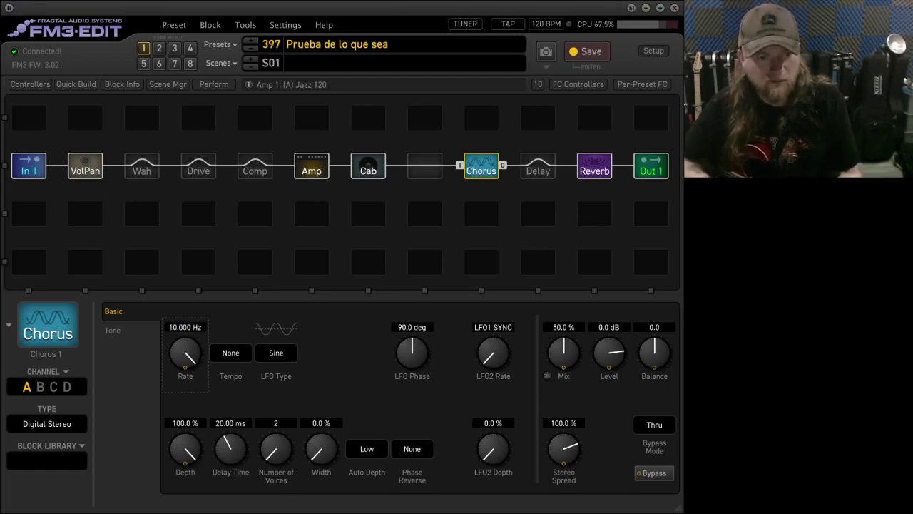
Reduce the Chorus rate to about 1.058 Hz and its depth to about 42.7%, and bypass the block.
drag(186, 353, 185, 482)
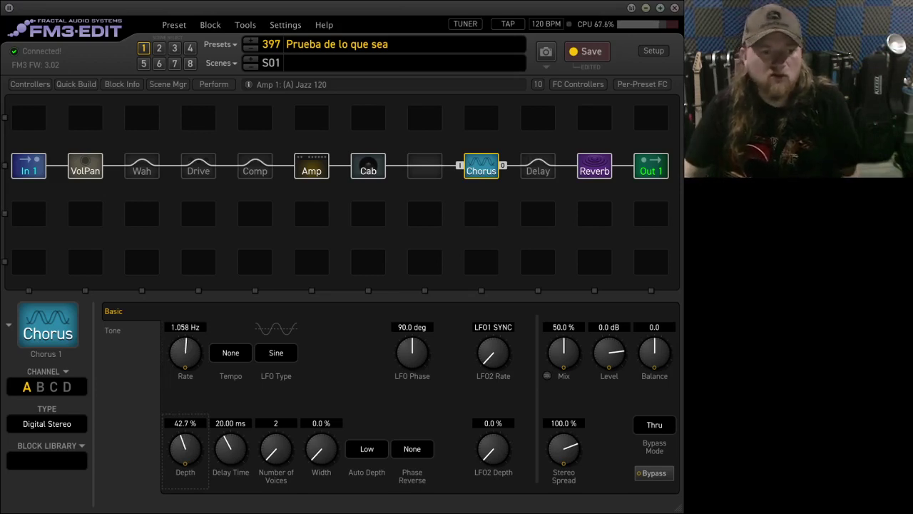
double_click(482, 166)
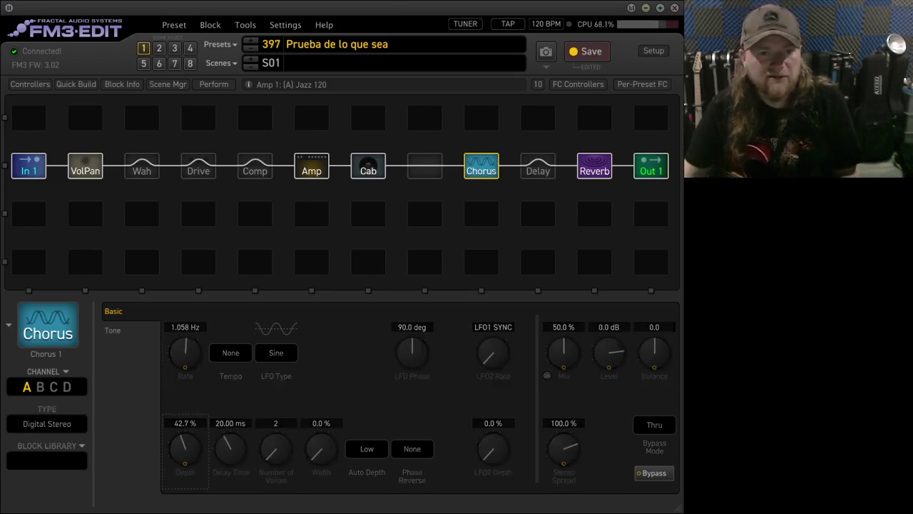
Engage the Compressor, set mix to about 29.7%, attack to 1.072 ms and threshold to -47.6 dB, and bypass it.
click(254, 167)
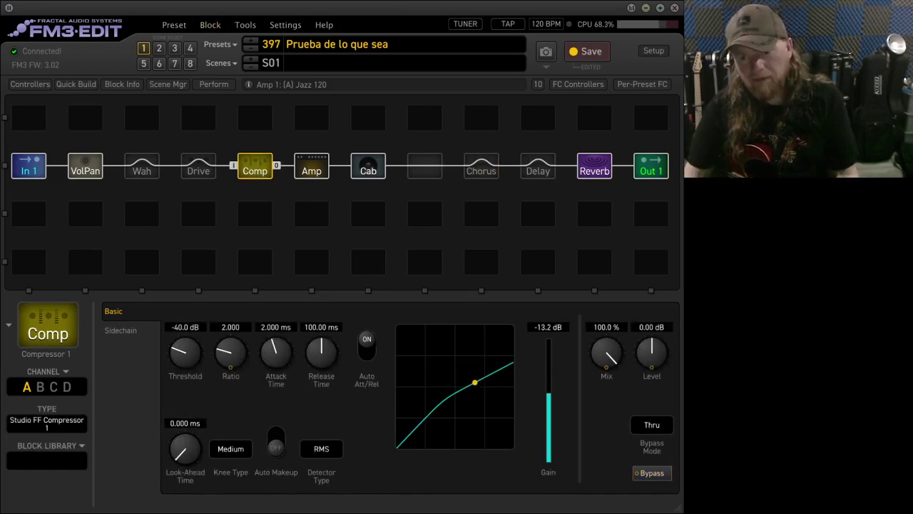
drag(607, 352, 607, 436)
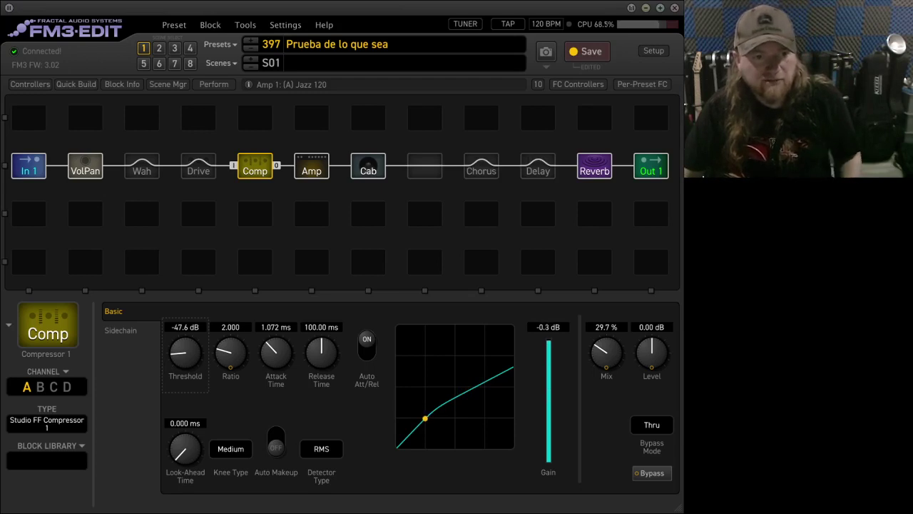
key(space)
Change the Drive type to Rat Distortion, raise its drive to about 7.92 with the block engaged, and bypass it.
key(Left)
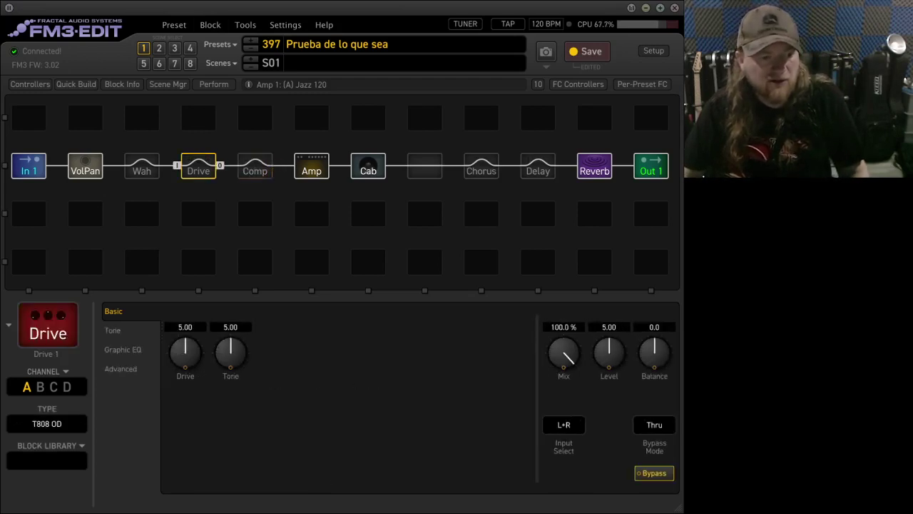
click(46, 423)
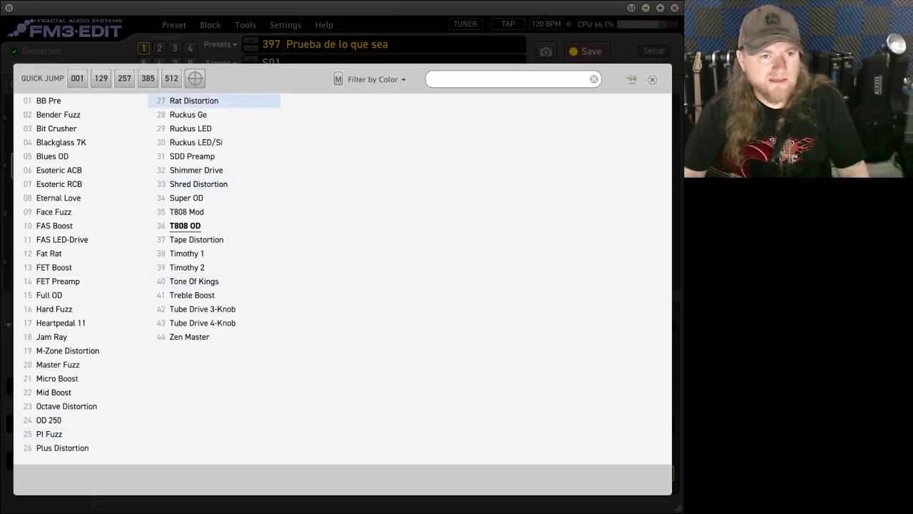
click(194, 101)
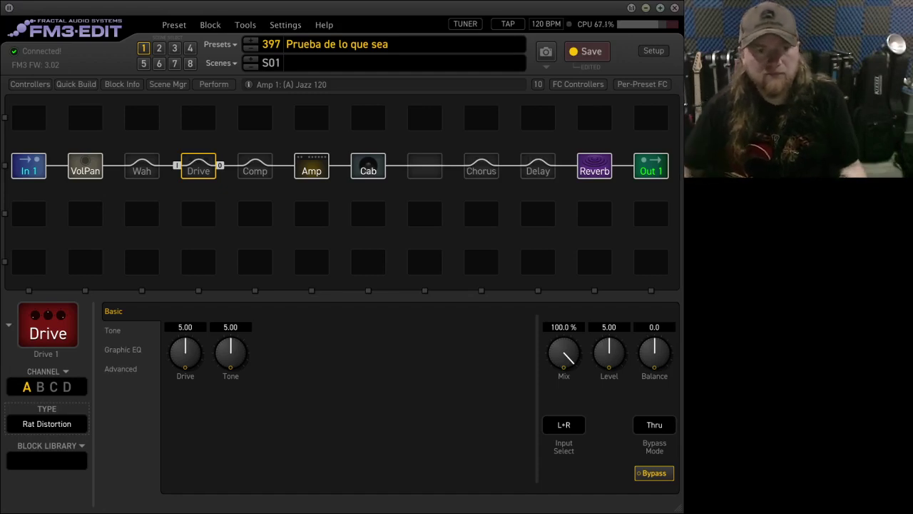
key(space)
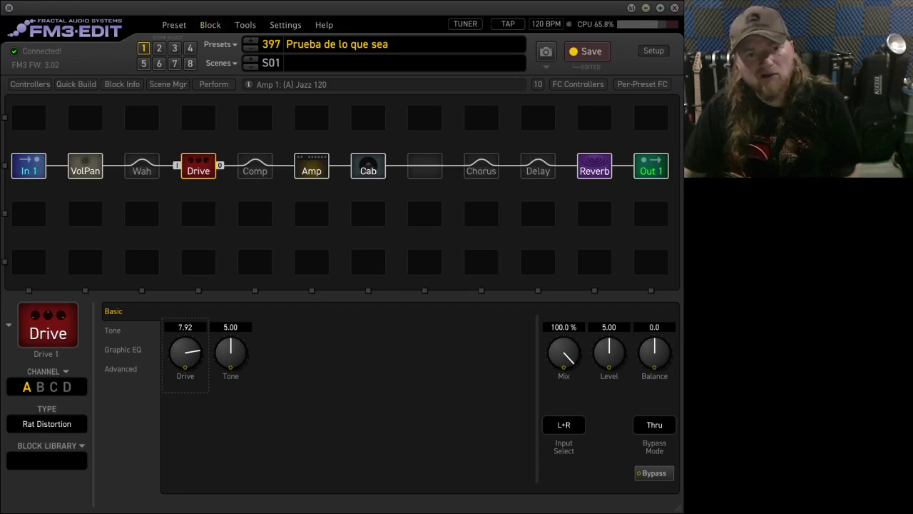
key(space)
Assign Pedal 1 (Exp/Sw Tip) as the modifier source for the Volume/Pan block's Volume.
click(312, 166)
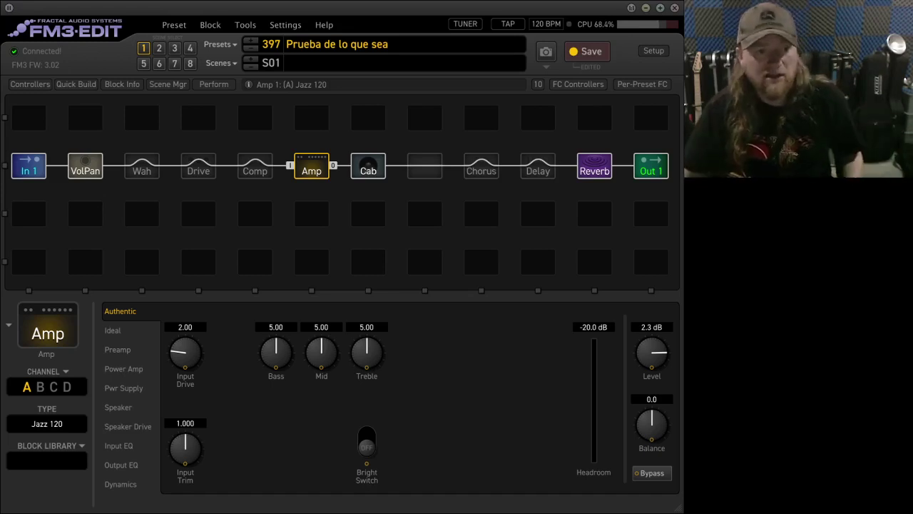
click(86, 166)
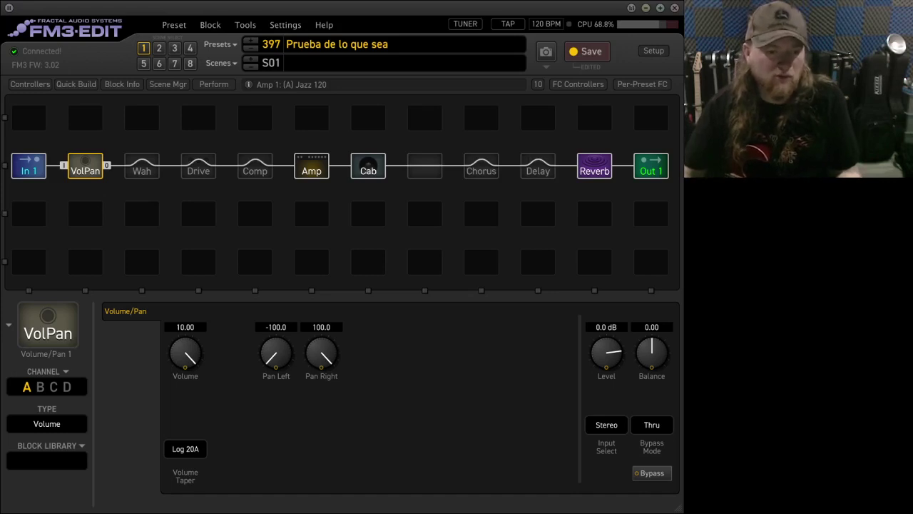
mouse_move(185, 353)
mouse_down()
mouse_move(185, 396)
mouse_move(186, 353)
mouse_up()
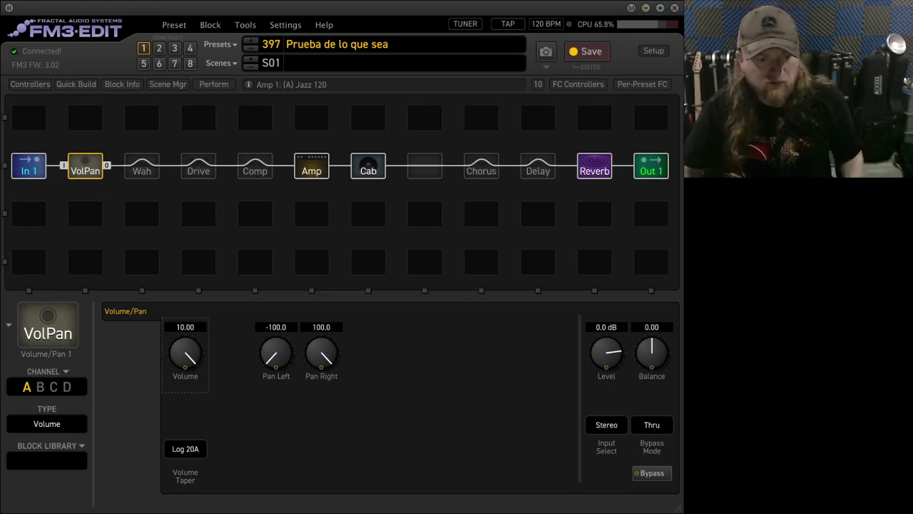
right_click(185, 354)
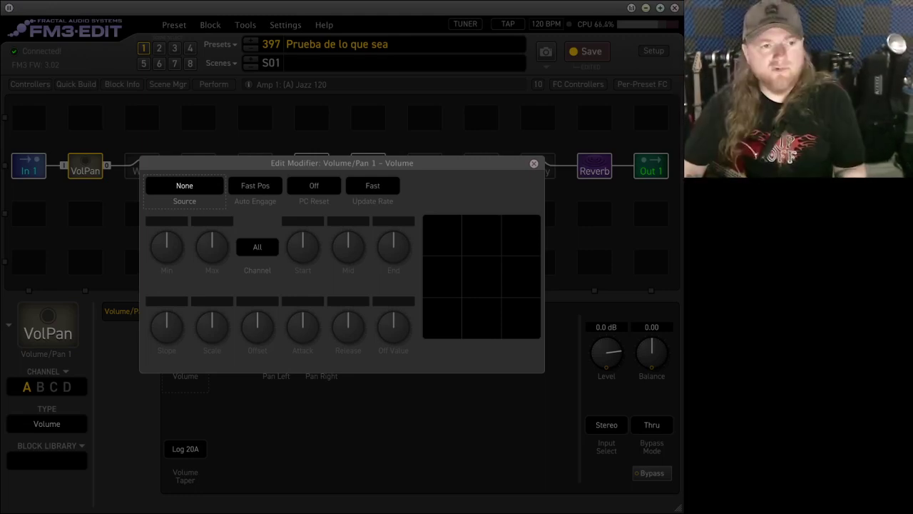
click(184, 185)
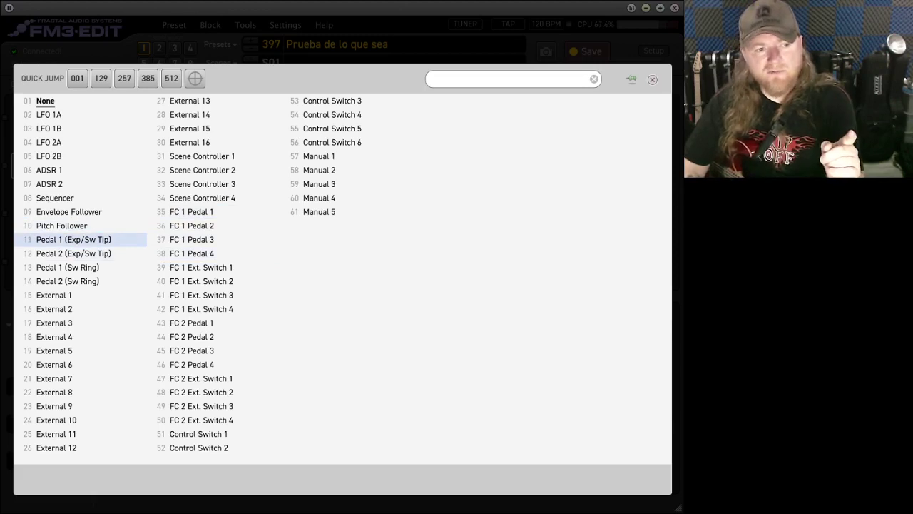
click(73, 239)
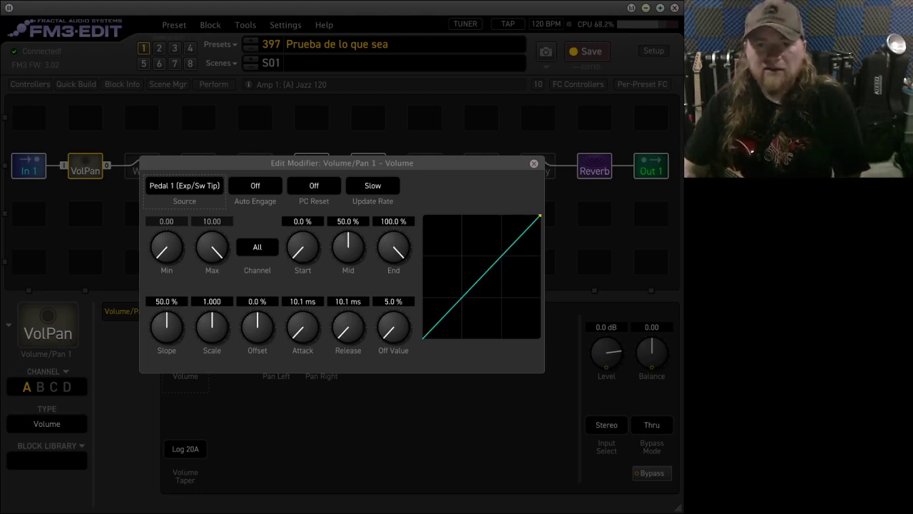
click(533, 163)
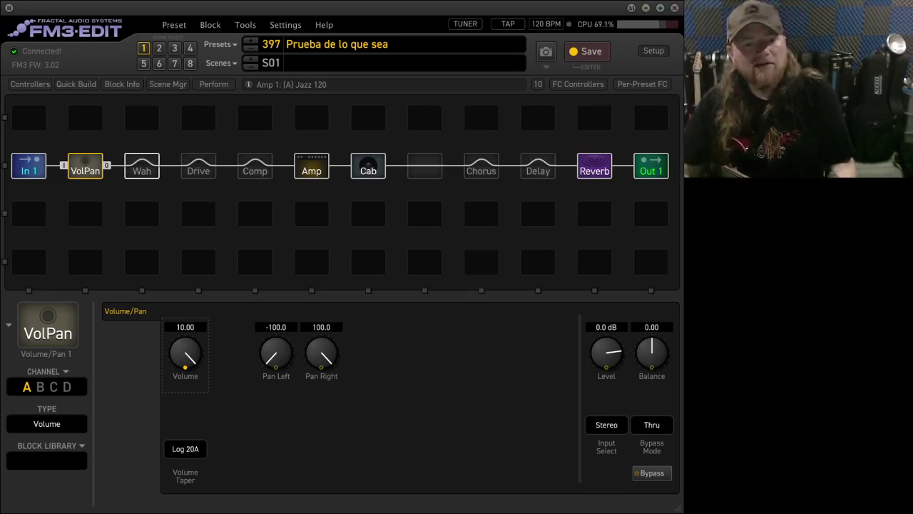
Assign Pedal 2 (Exp/Sw Tip) as the modifier source for the Wah block's Control.
click(142, 167)
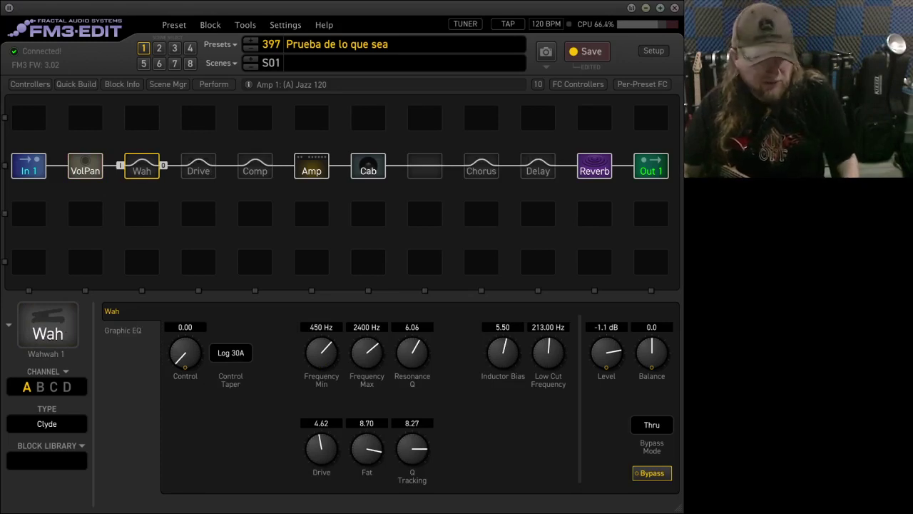
right_click(185, 354)
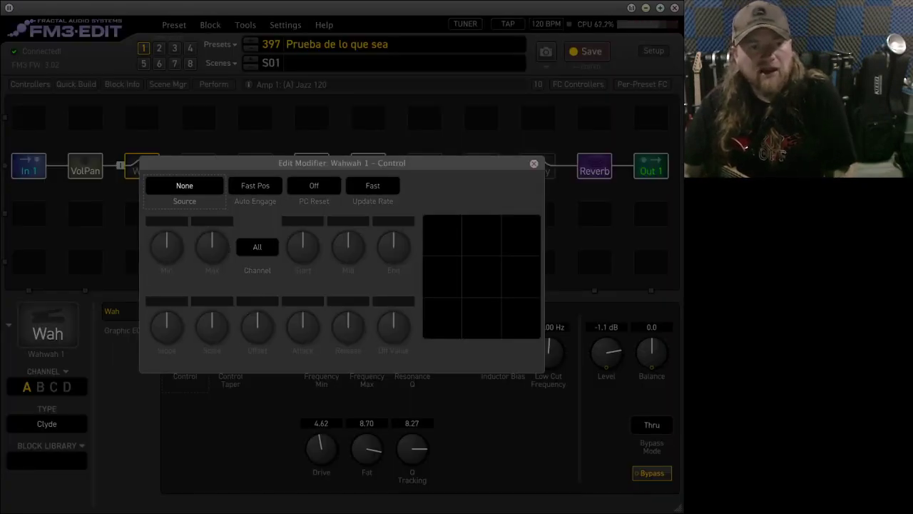
click(185, 185)
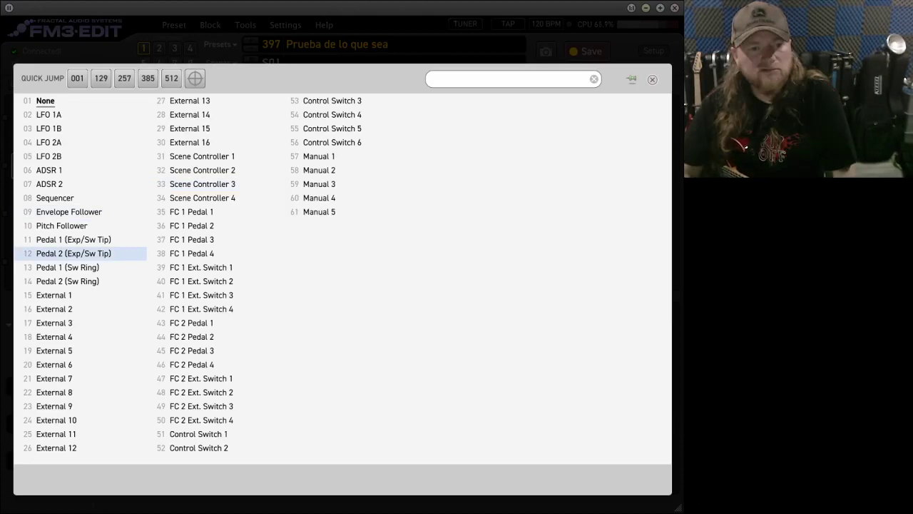
click(74, 253)
click(533, 164)
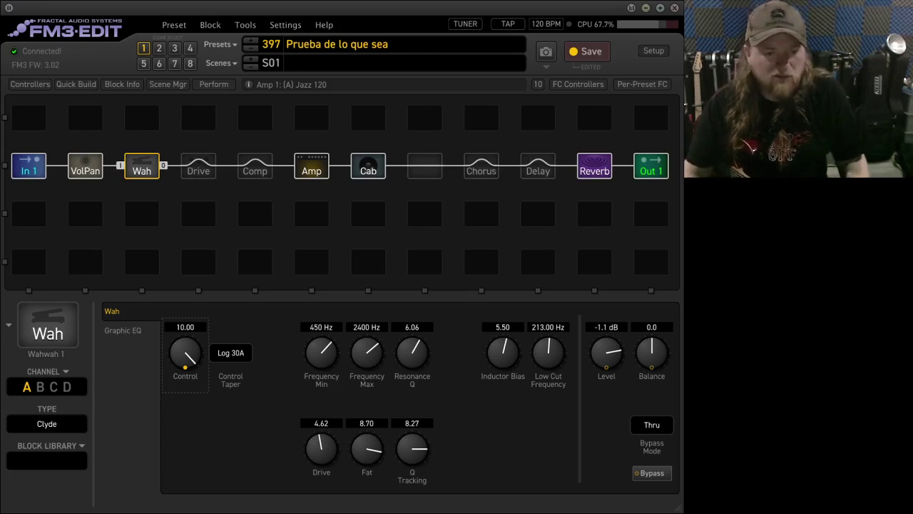
Set the Wah Control modifier's Auto Engage to Med Spd and its Off Value to 95%.
right_click(185, 353)
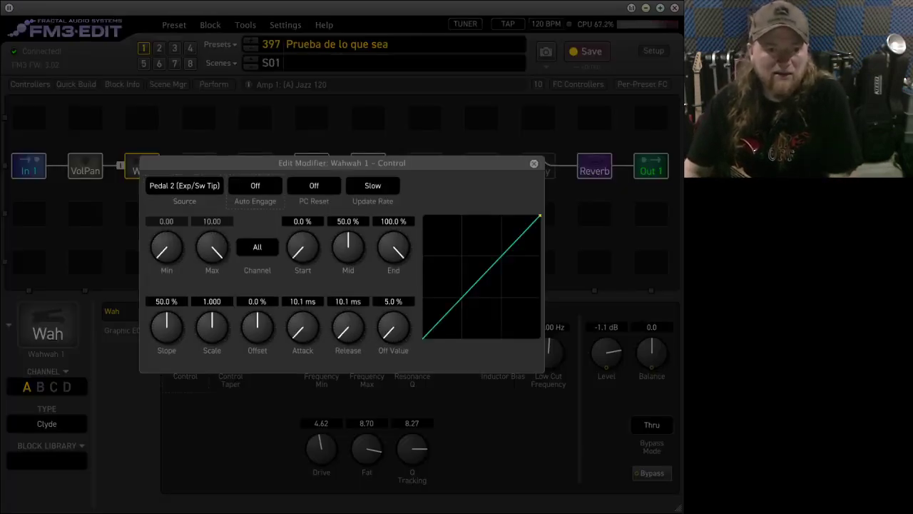
click(255, 222)
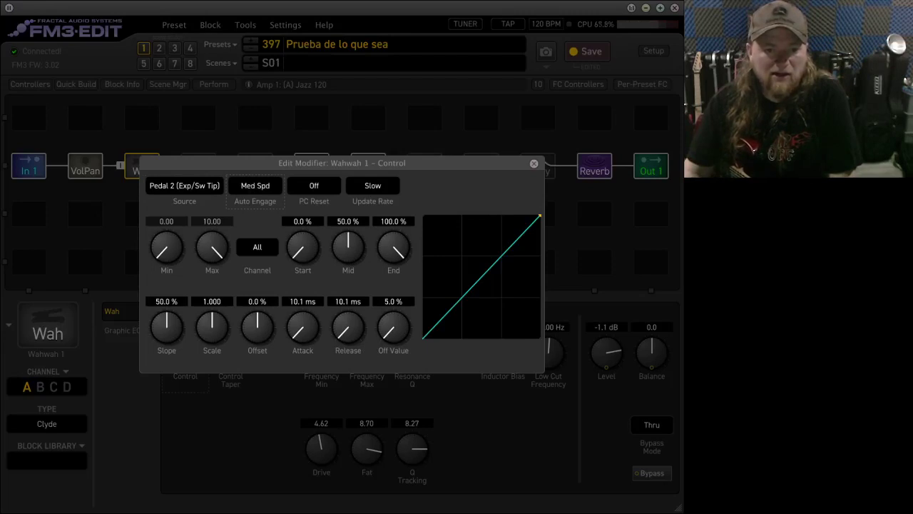
drag(393, 328, 394, 186)
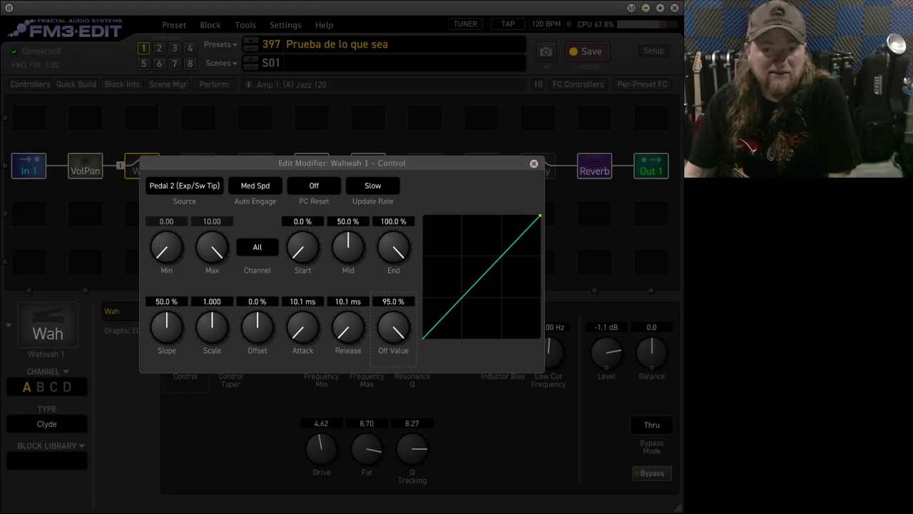
click(534, 164)
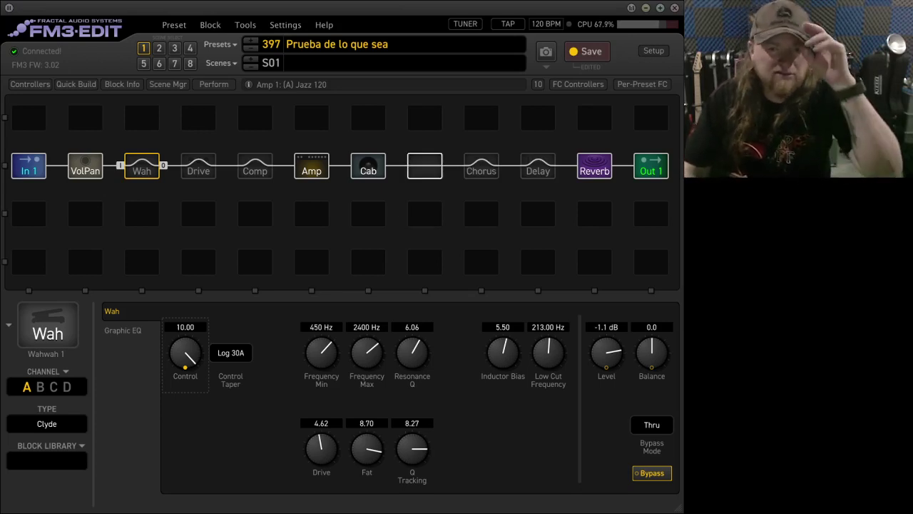
Replace the shunt after the Cab with a Flanger, set its rate to about 0.993 Hz and mix to 74%, and bypass it.
click(424, 166)
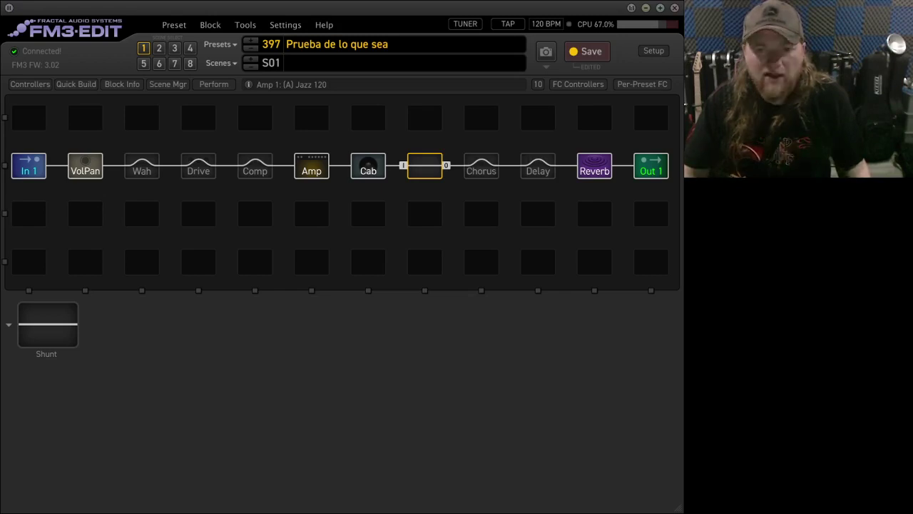
click(424, 165)
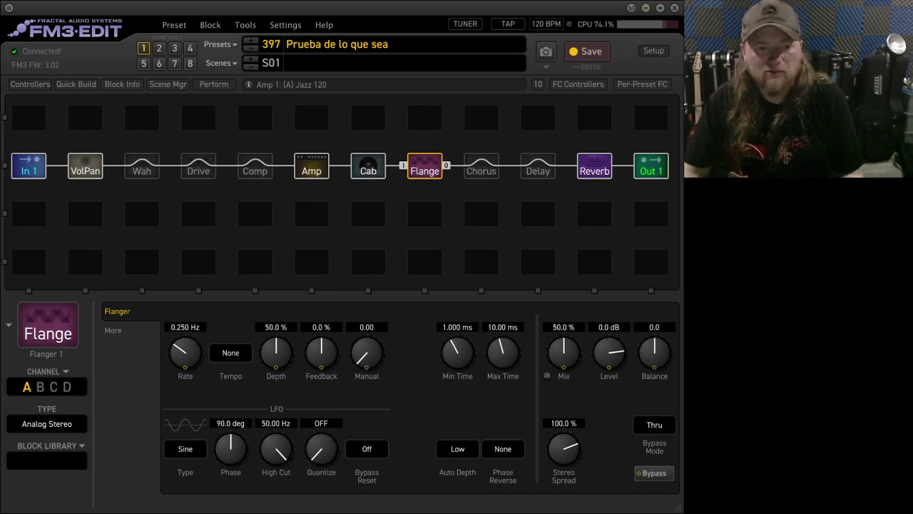
drag(186, 353, 185, 313)
drag(563, 352, 564, 312)
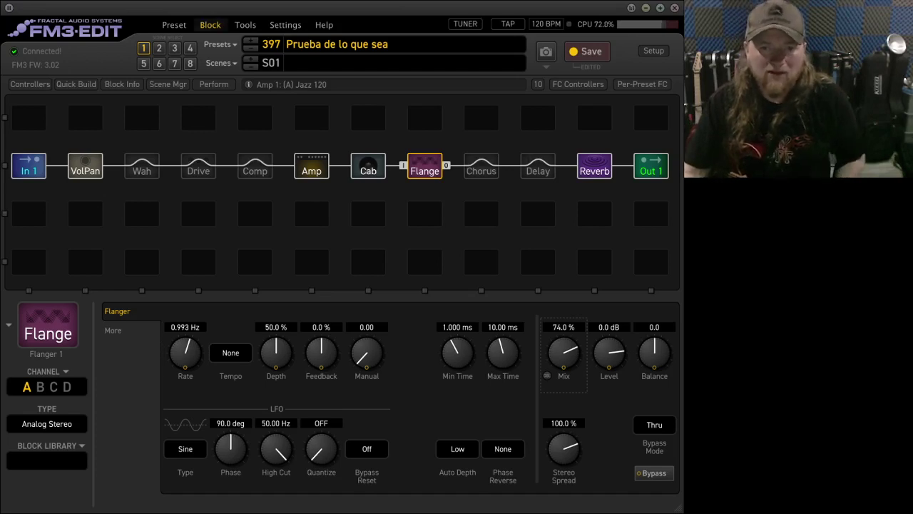
key(space)
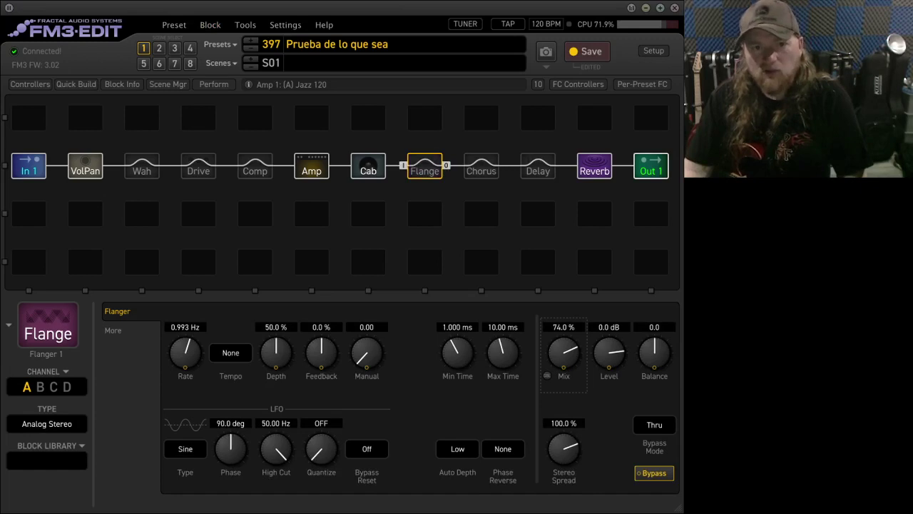
Add a Parametric EQ block in the empty grid cell directly below Out 1.
click(651, 166)
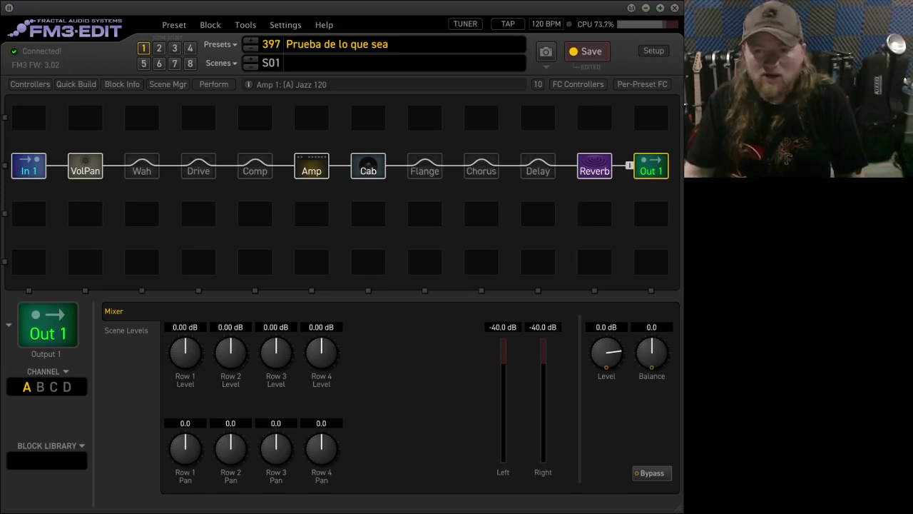
click(651, 213)
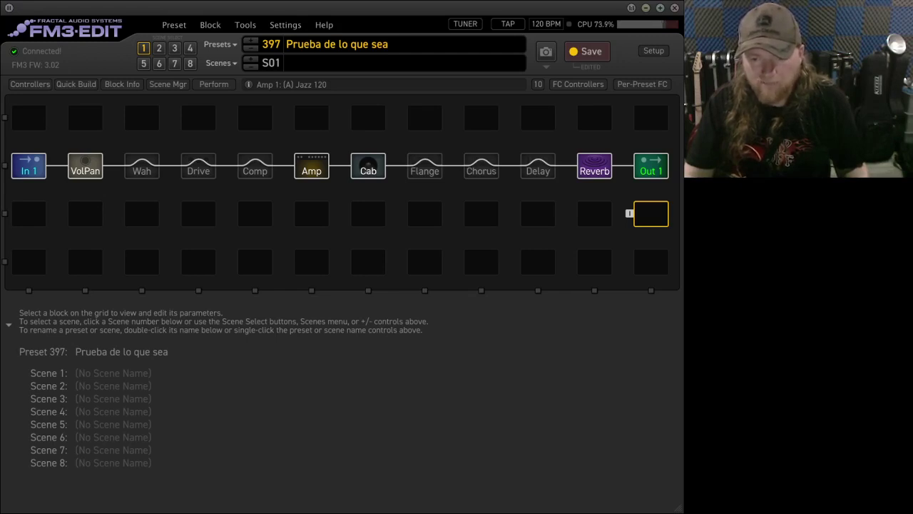
key(Return)
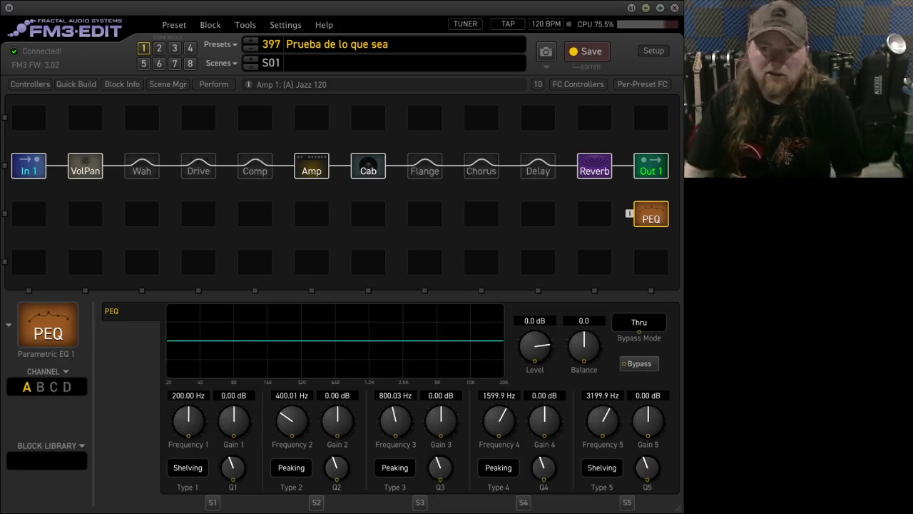
Move the PEQ block below the Reverb and wire it in parallel, from the Delay's output to the input of Out 1.
drag(617, 165, 645, 214)
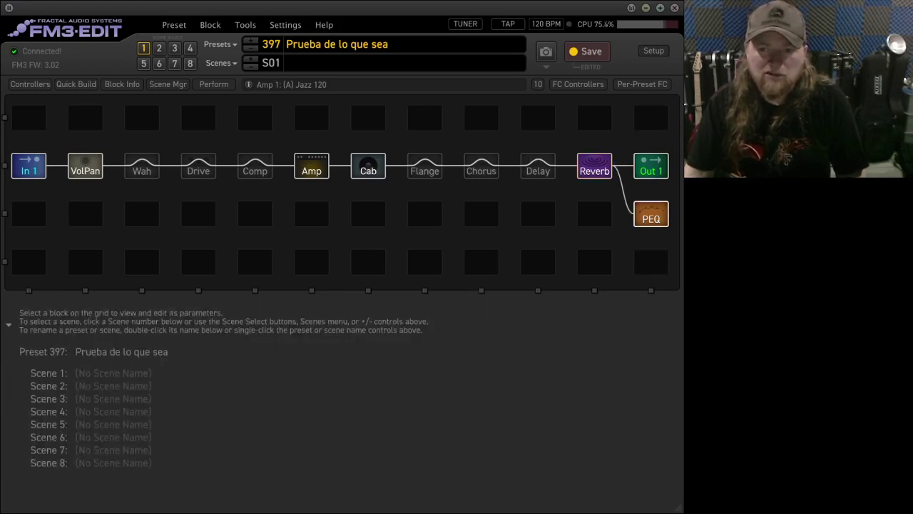
drag(650, 214, 594, 262)
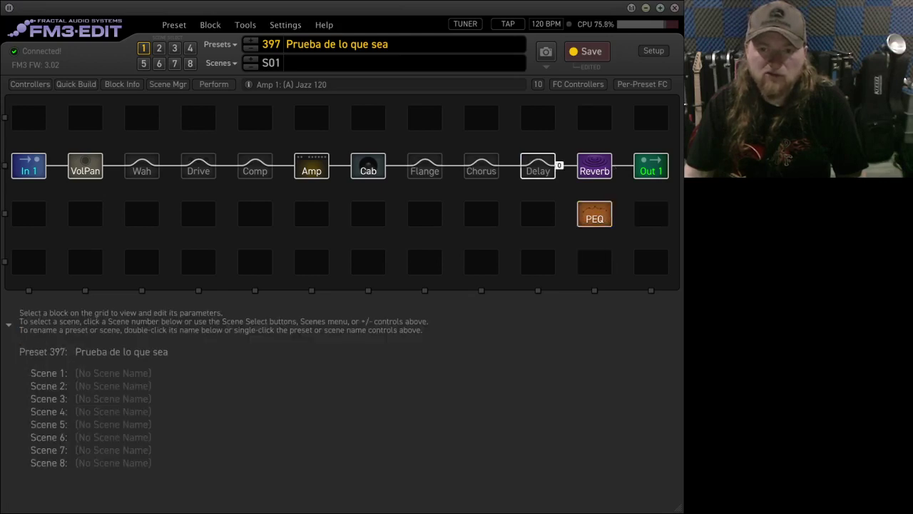
drag(559, 165, 594, 214)
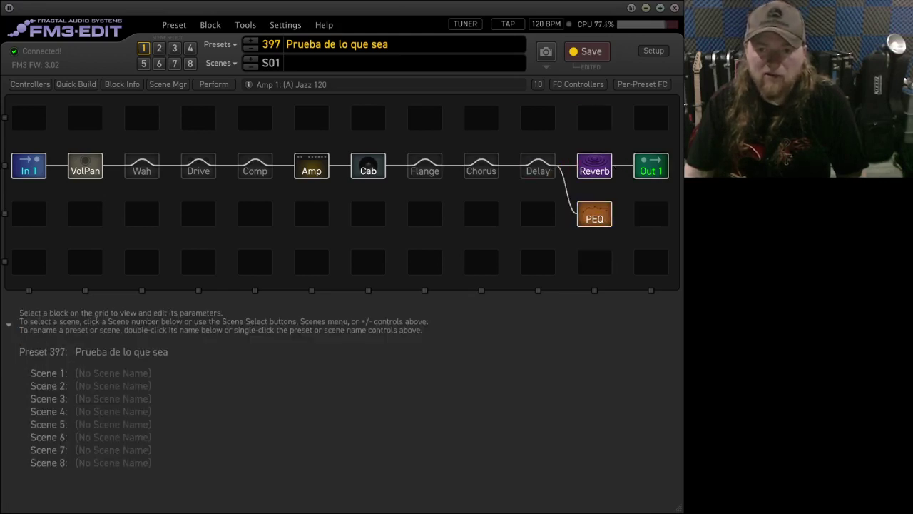
click(616, 214)
click(651, 166)
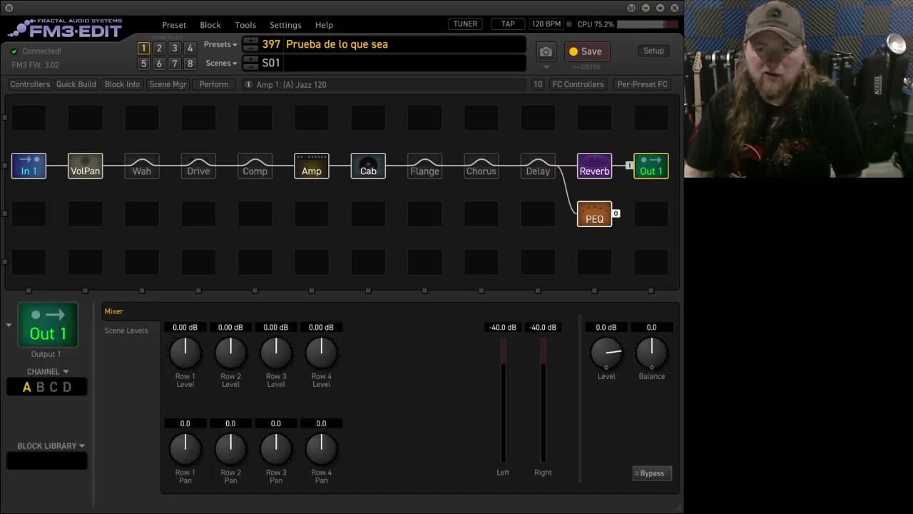
drag(616, 214, 630, 165)
click(619, 188)
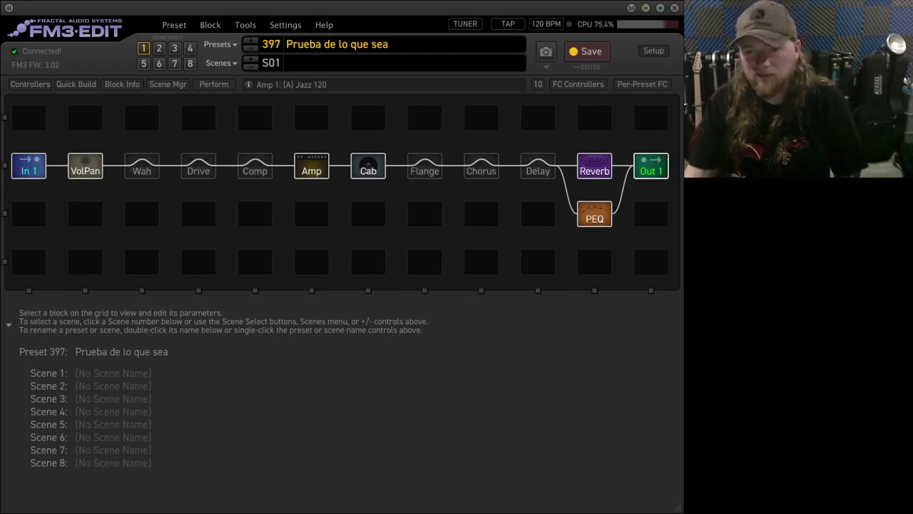
Move Out 1 down beside the PEQ, then add a Feedback Send in its vacated cell and a Feedback Return below In 1.
drag(651, 166, 651, 214)
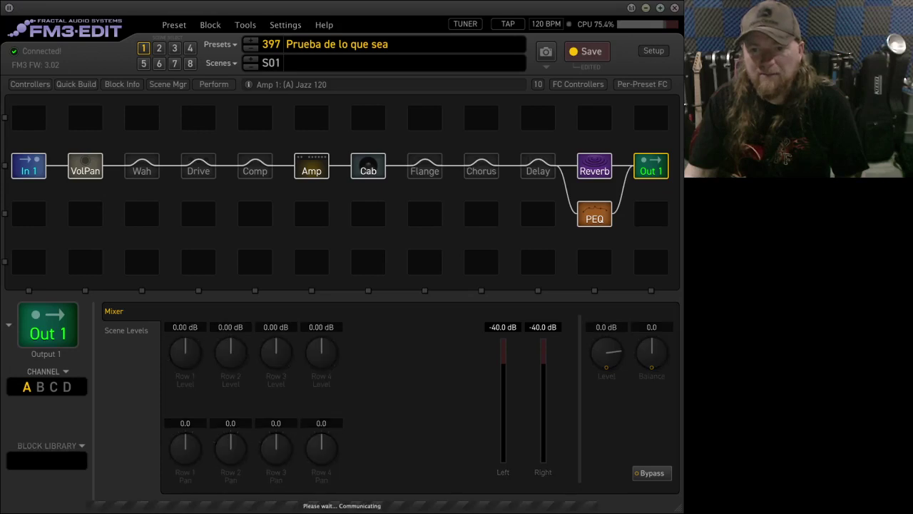
click(650, 166)
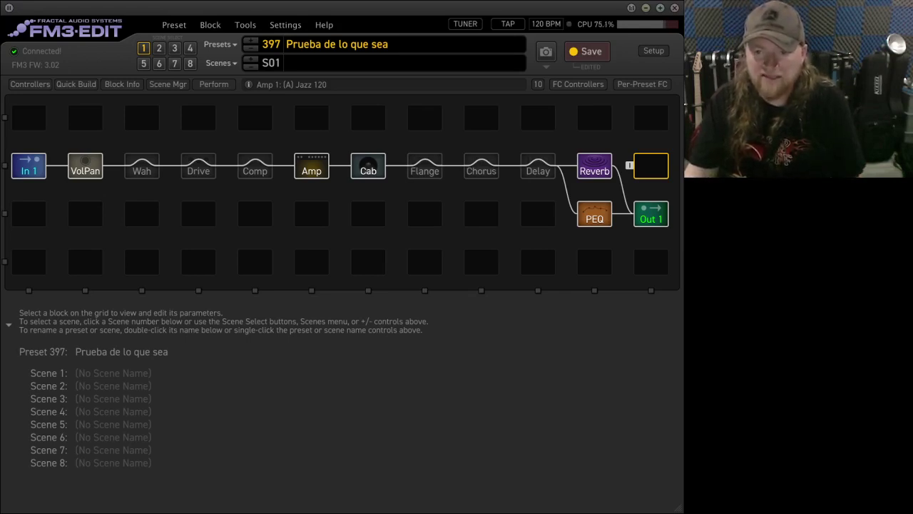
click(651, 166)
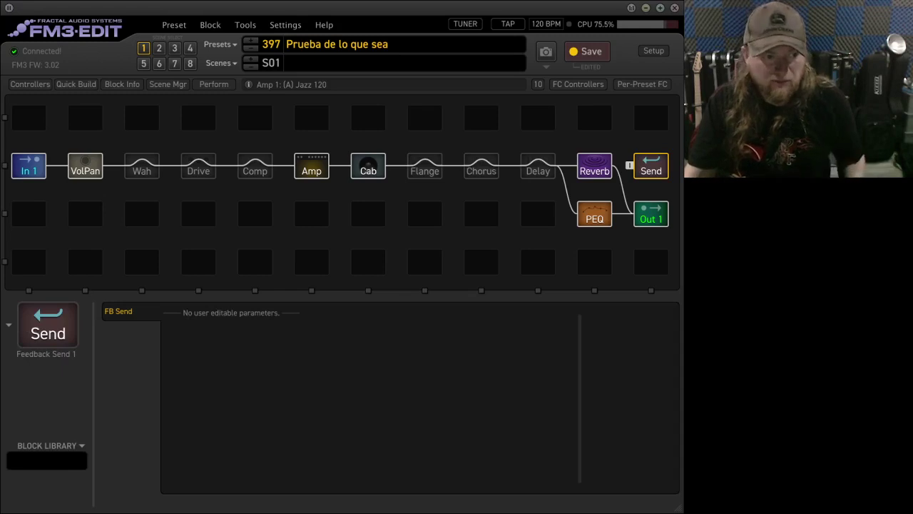
click(28, 214)
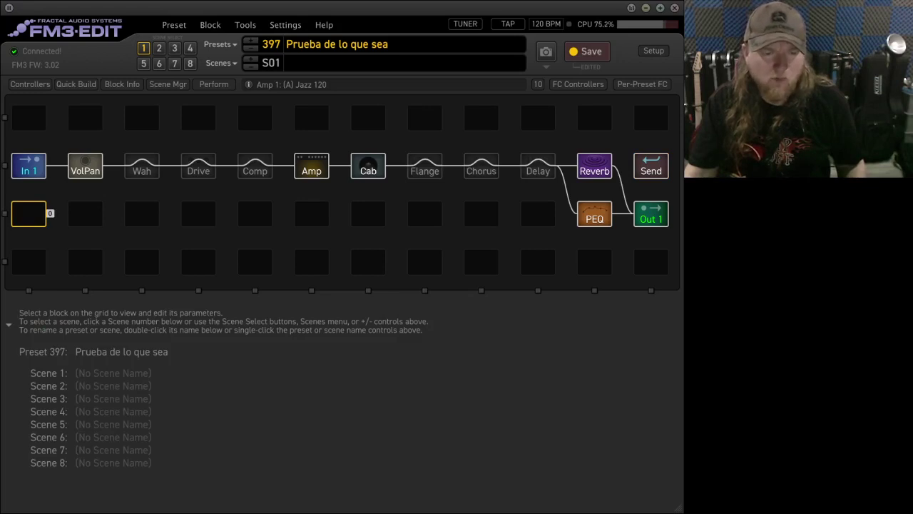
key(Return)
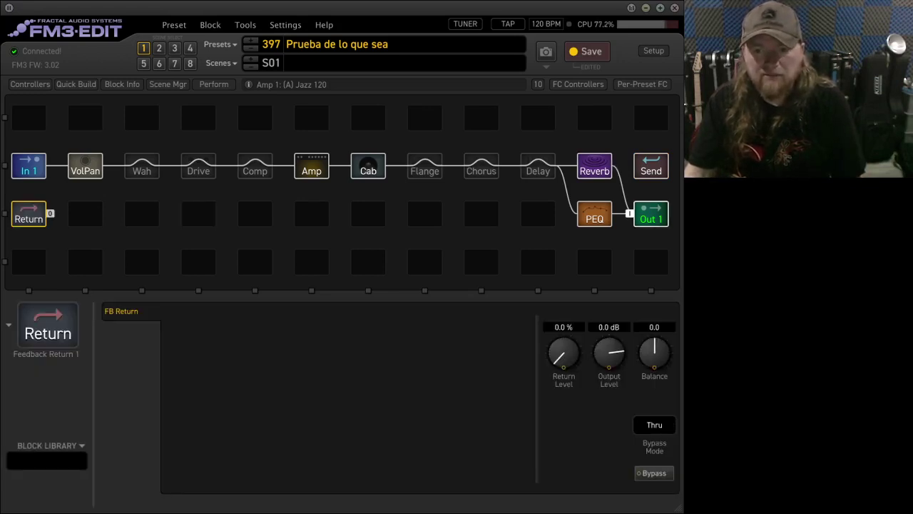
Connect the Reverb's output to the Send block and remove its cable to Out 1.
drag(616, 165, 630, 165)
click(630, 213)
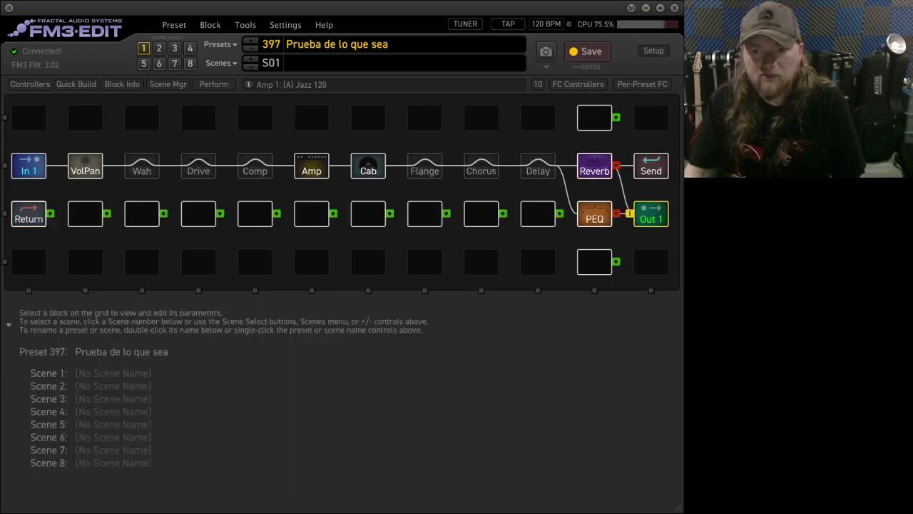
drag(630, 213, 617, 165)
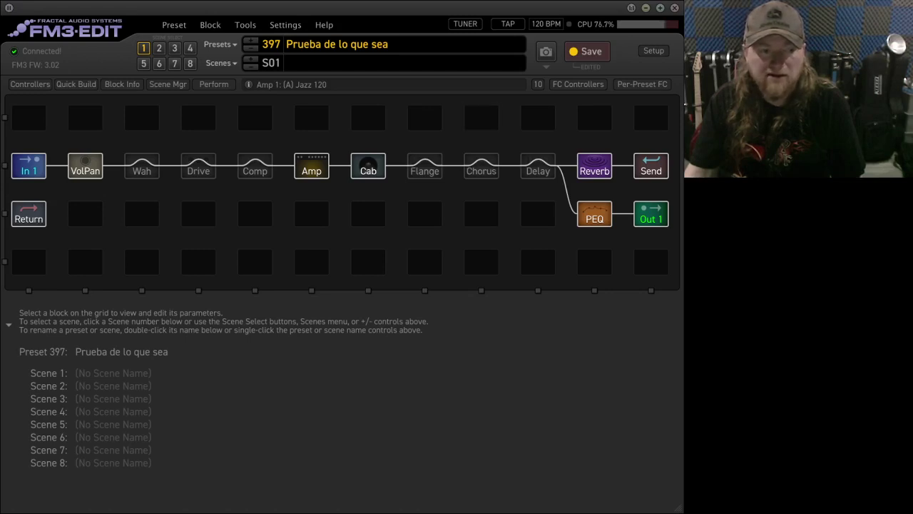
Connect the Return block along its row to the PEQ and remove the cable from the Delay to the PEQ.
click(49, 213)
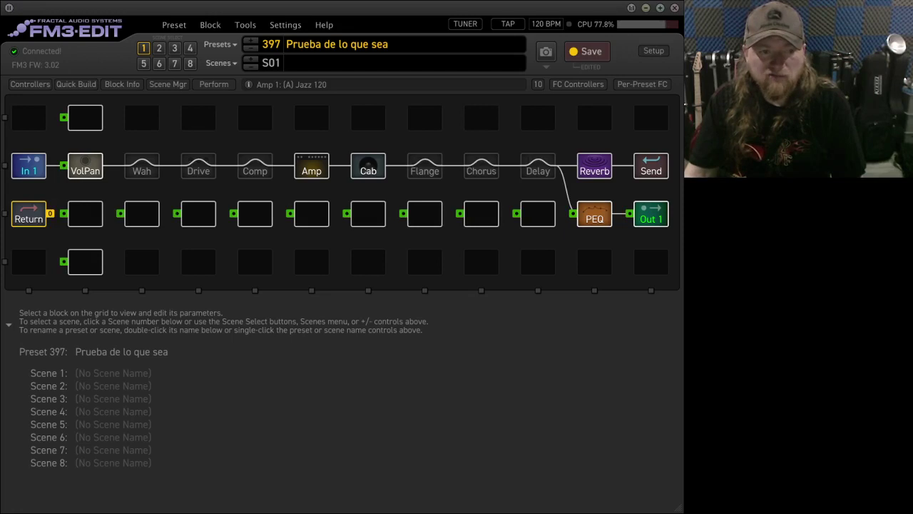
click(573, 213)
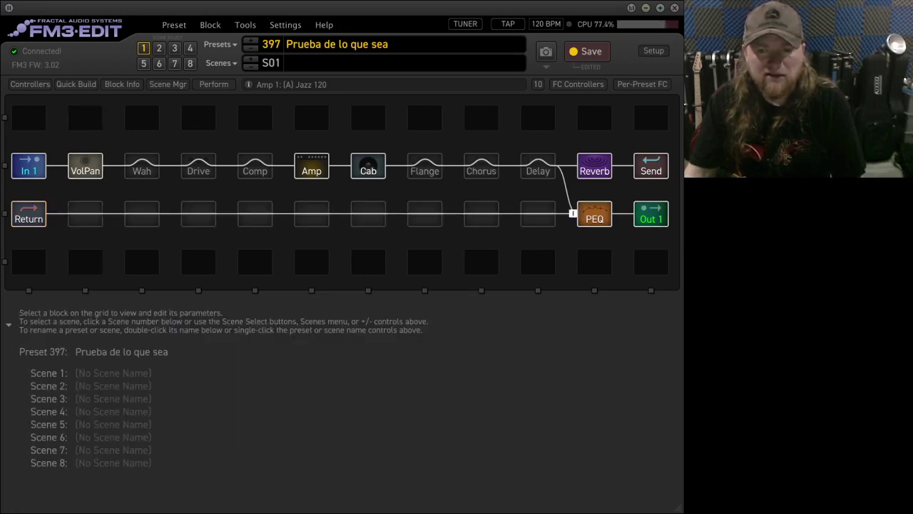
click(559, 165)
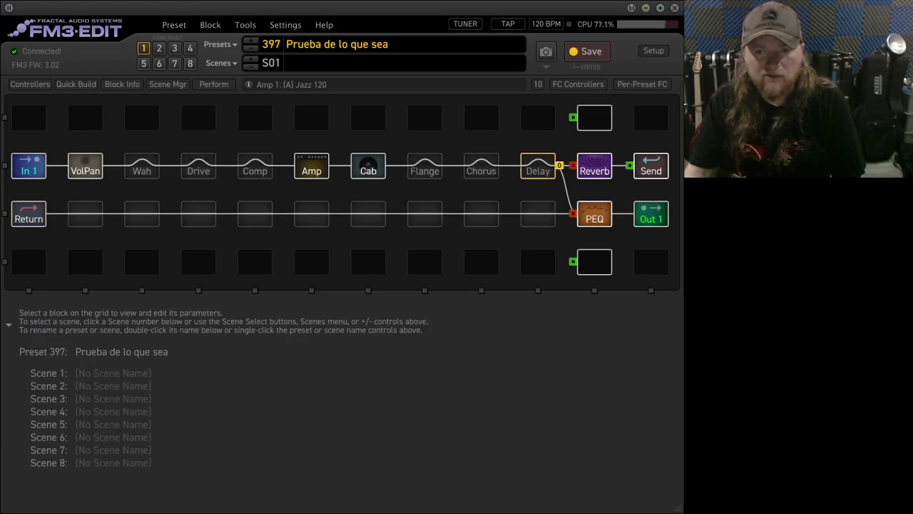
click(594, 214)
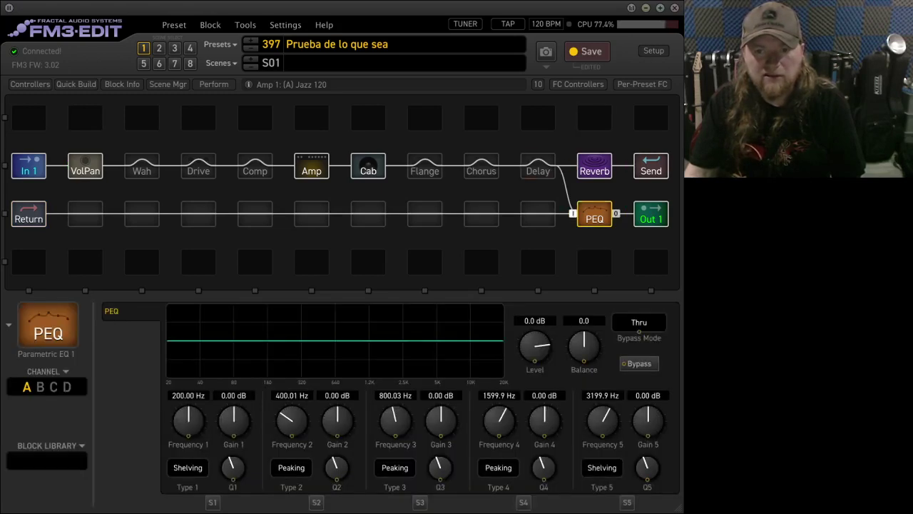
click(573, 213)
click(559, 166)
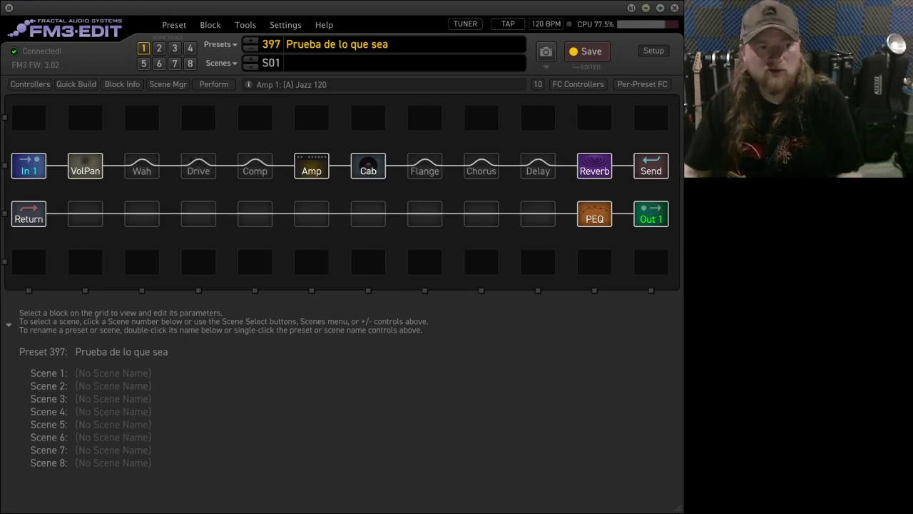
Set the Feedback Return block's Return Level to 100%.
click(29, 214)
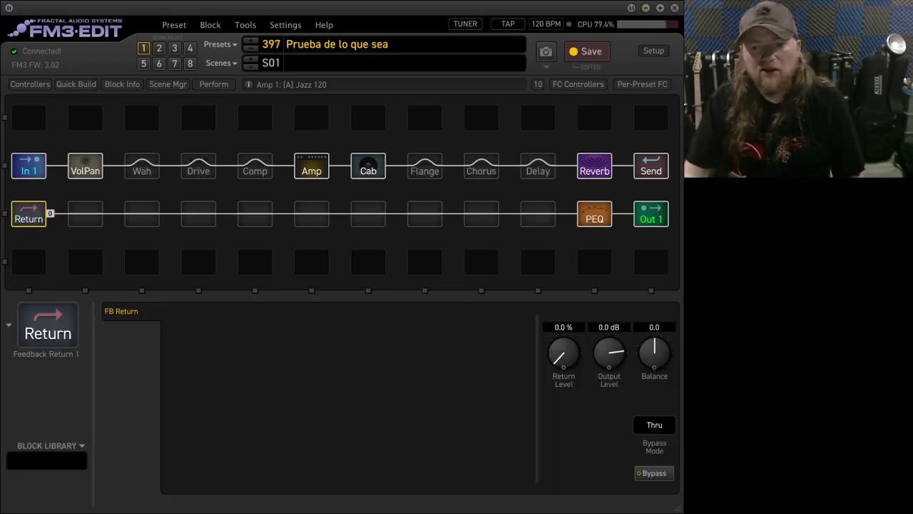
drag(563, 353, 564, 264)
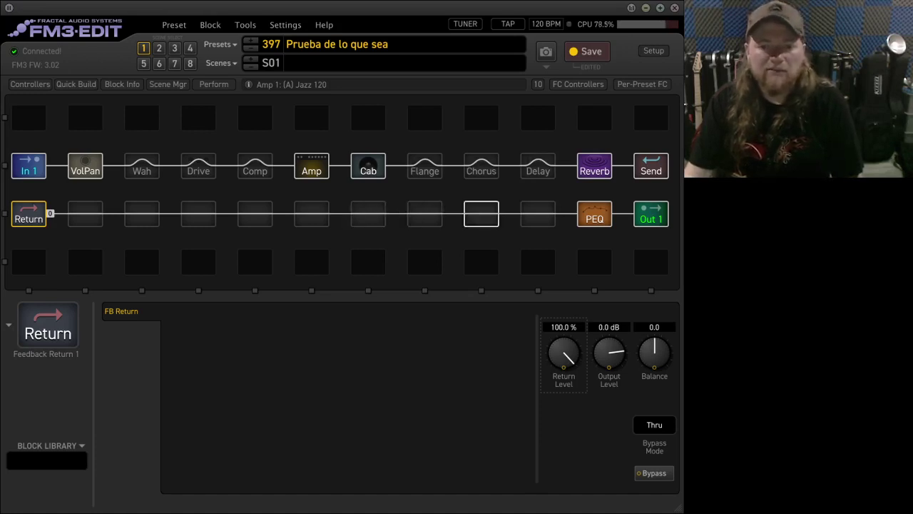
Add a Phaser on the return row below the Chorus and move the Reverb between the Phaser and the PEQ.
click(538, 214)
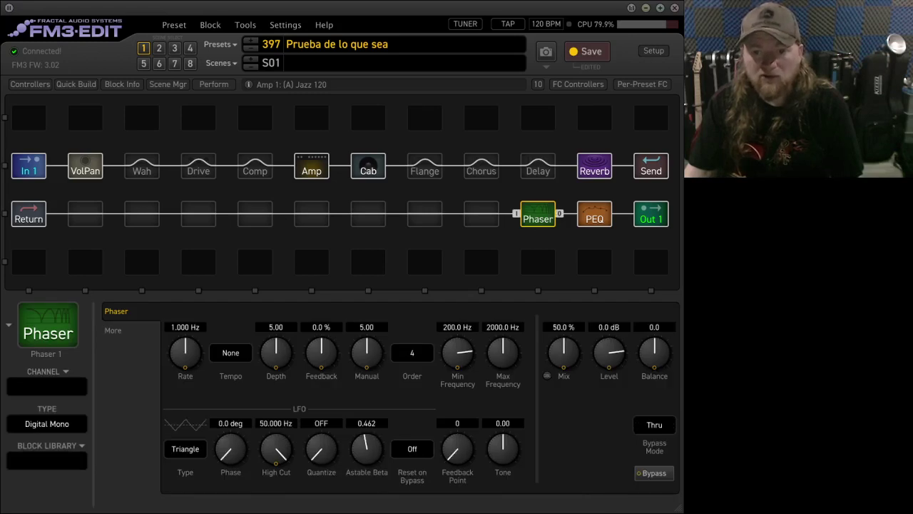
drag(505, 215, 476, 214)
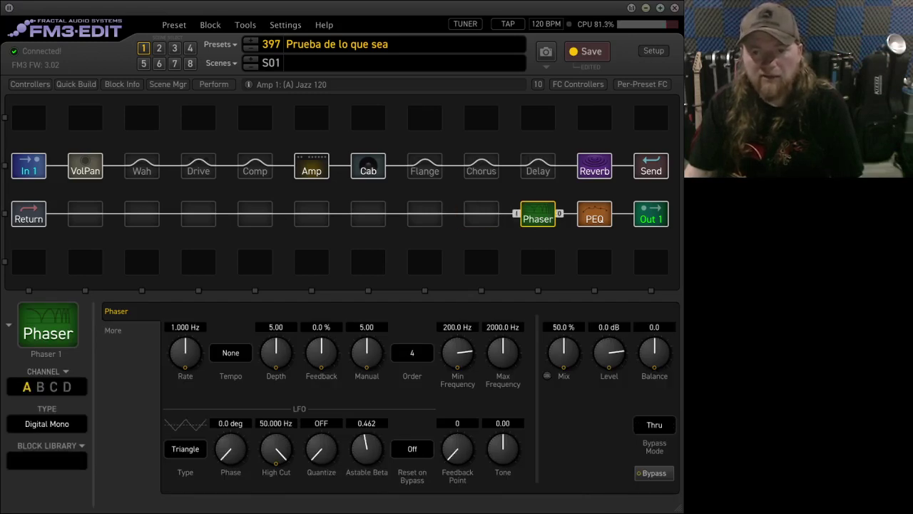
drag(595, 165, 538, 214)
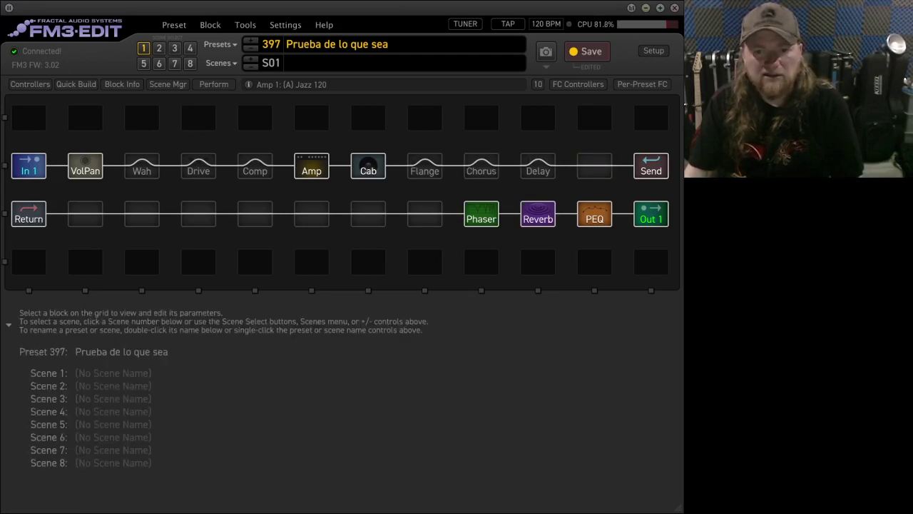
Move the Delay, Chorus and Flanger down to the return row, ordered Flanger, Chorus, Delay directly before the Phaser.
click(537, 165)
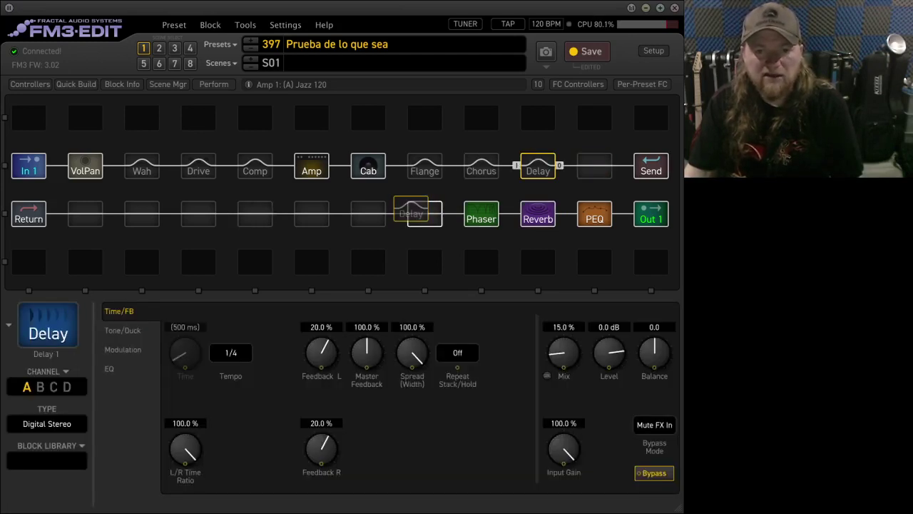
drag(537, 166, 425, 214)
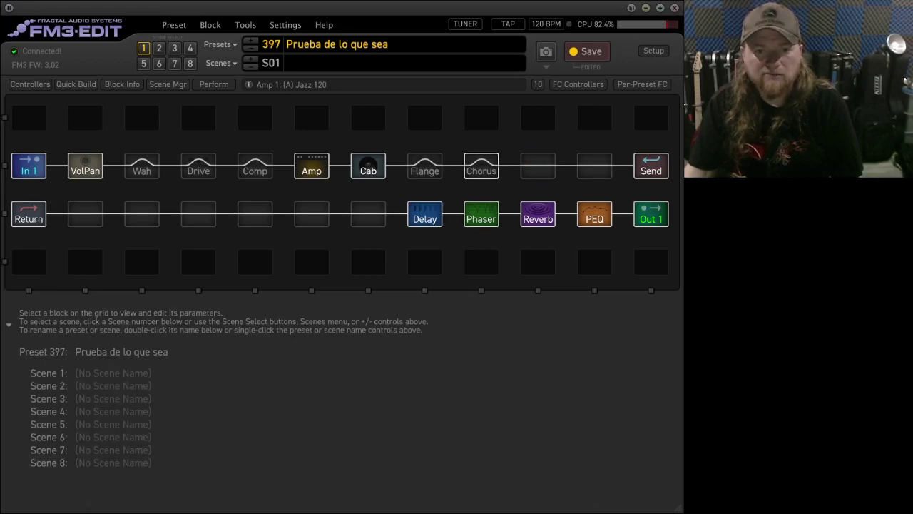
click(481, 166)
drag(481, 166, 368, 215)
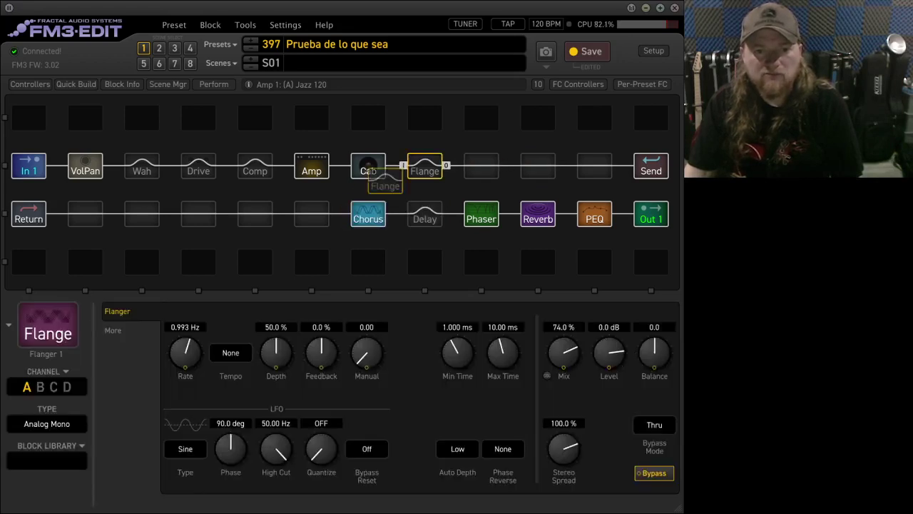
drag(424, 166, 311, 214)
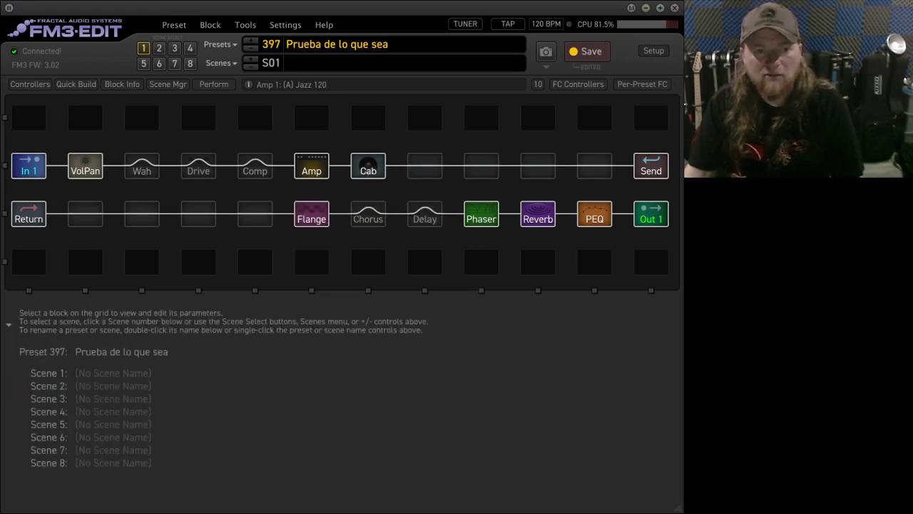
Shift the Cab and Amp blocks one cell closer to the Send, and bypass the Phaser.
drag(368, 166, 425, 166)
drag(311, 165, 368, 165)
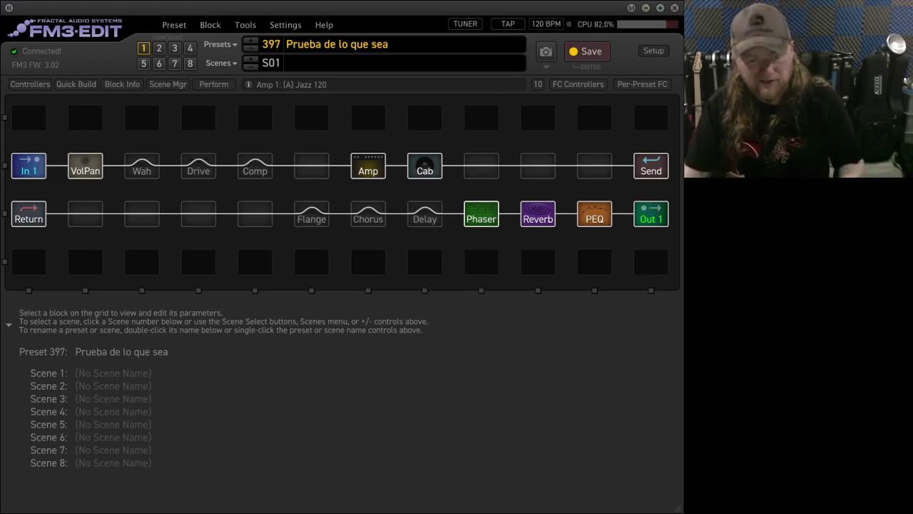
click(481, 214)
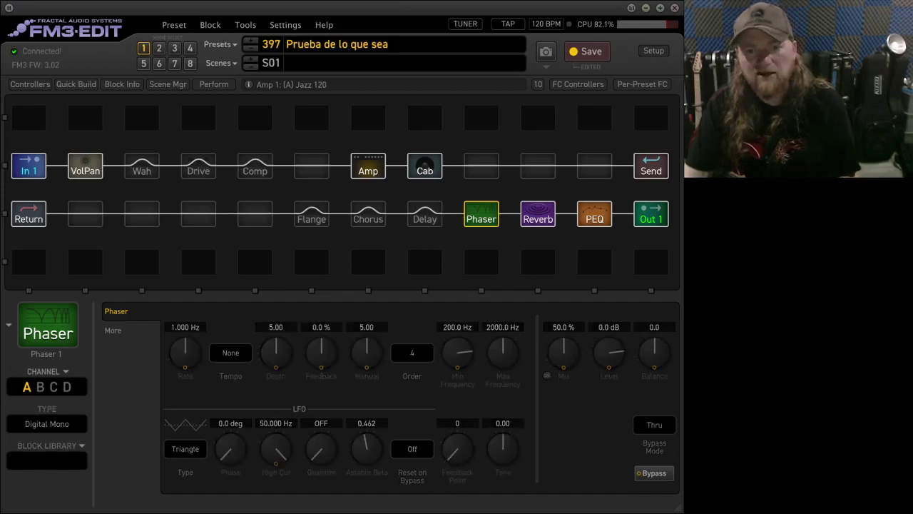
key(space)
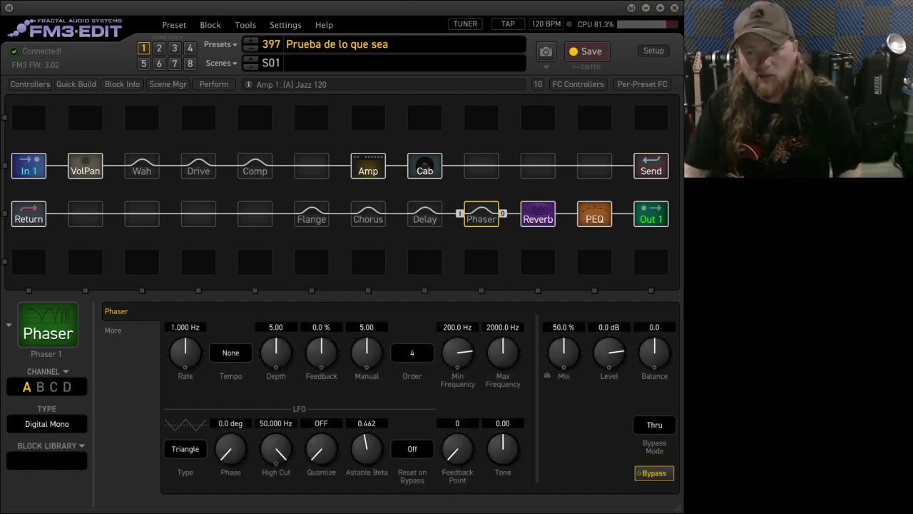
Set the Parametric EQ block's Level to 6.0 dB as a volume boost.
click(594, 214)
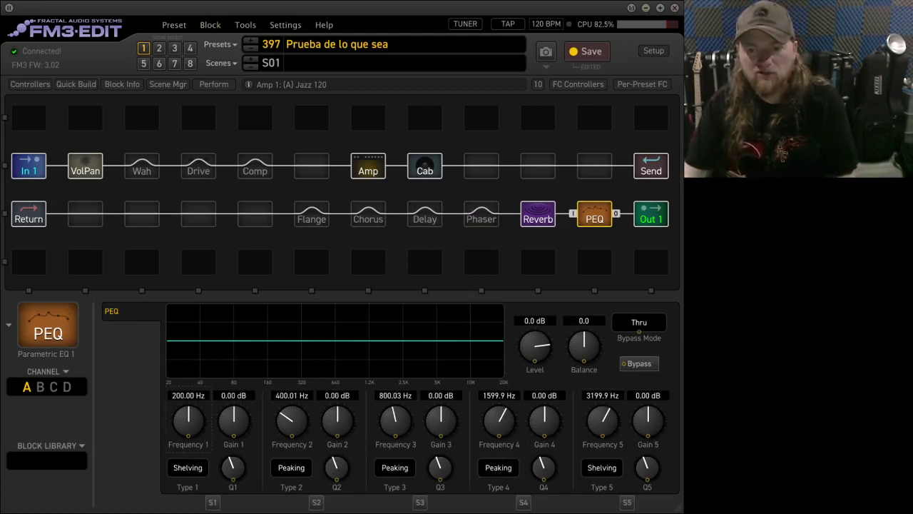
click(639, 363)
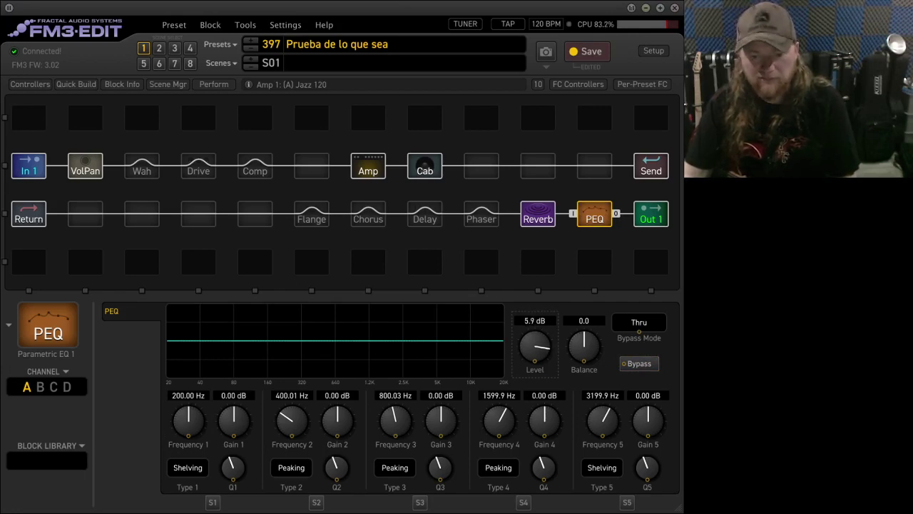
click(535, 321)
text(6)
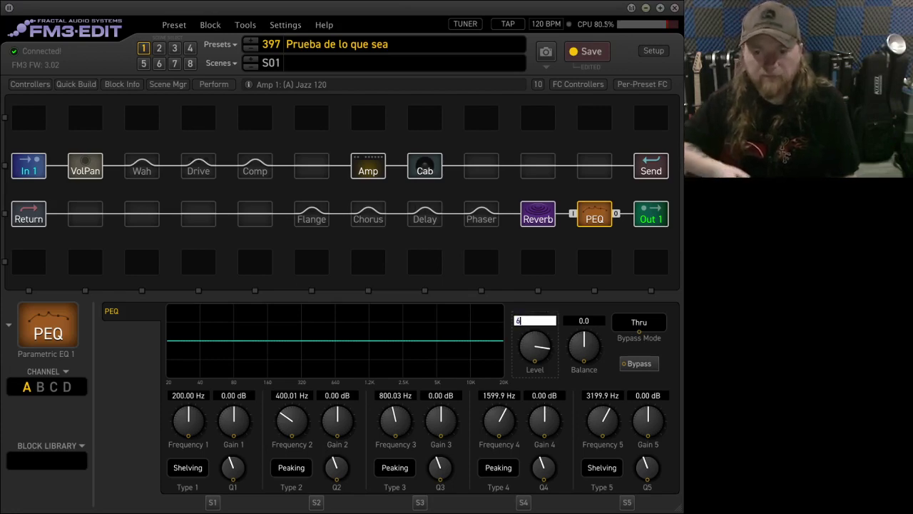
key(Return)
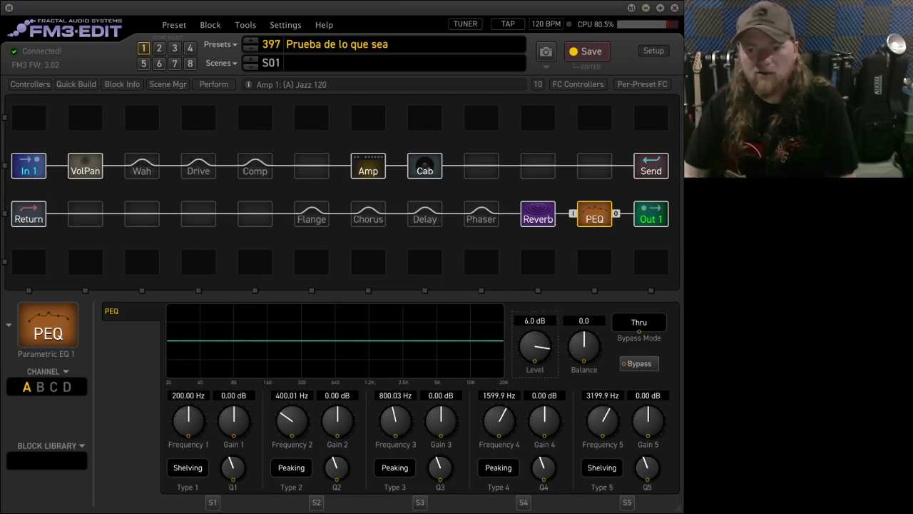
Toggle the PEQ's bypass on and off to compare the level boost, leaving the block engaged.
click(639, 364)
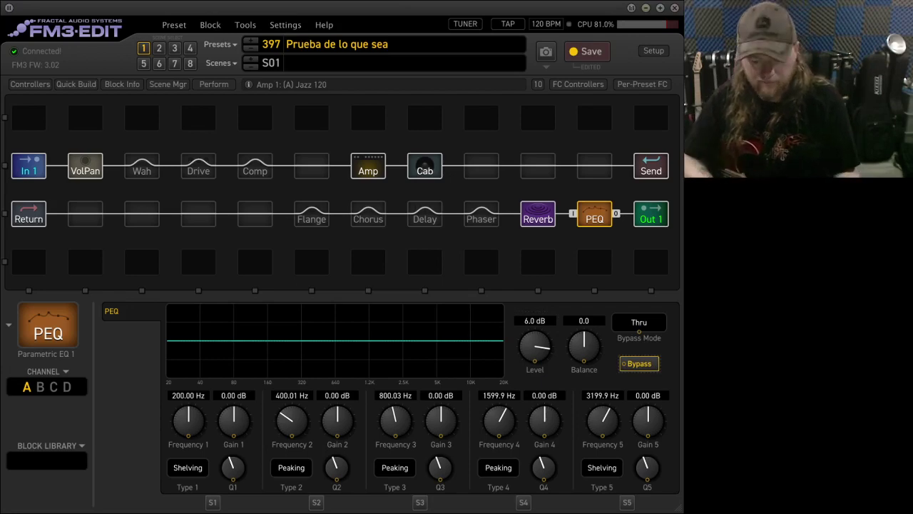
key(space)
key(space)
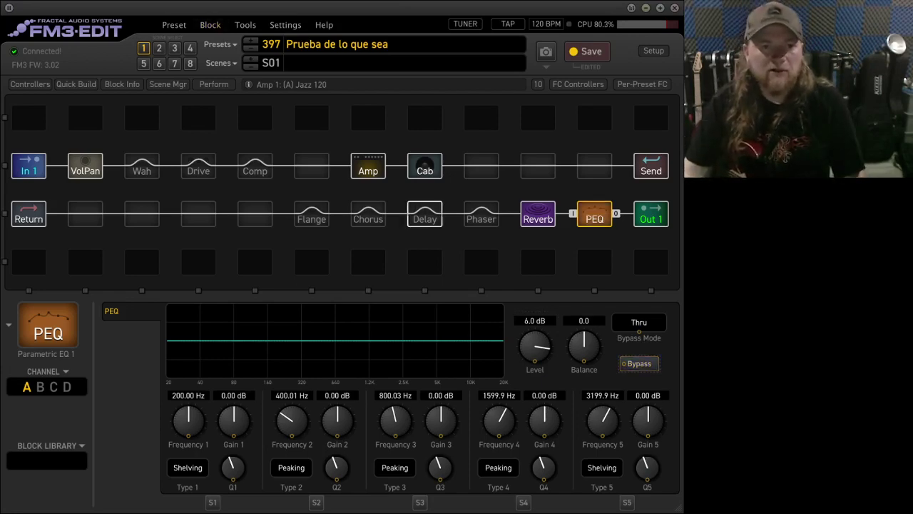
Name scene 1 CLEAN and save the preset.
click(308, 64)
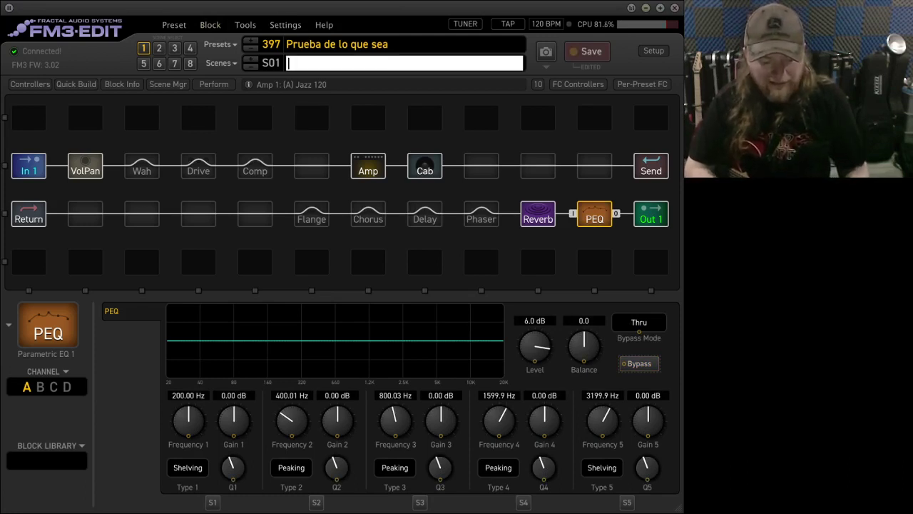
text(CLEAN)
key(Return)
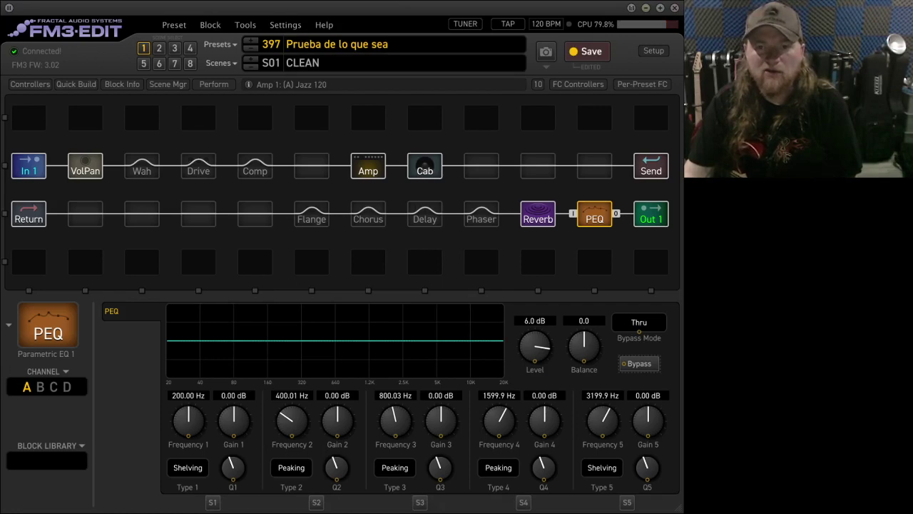
click(587, 51)
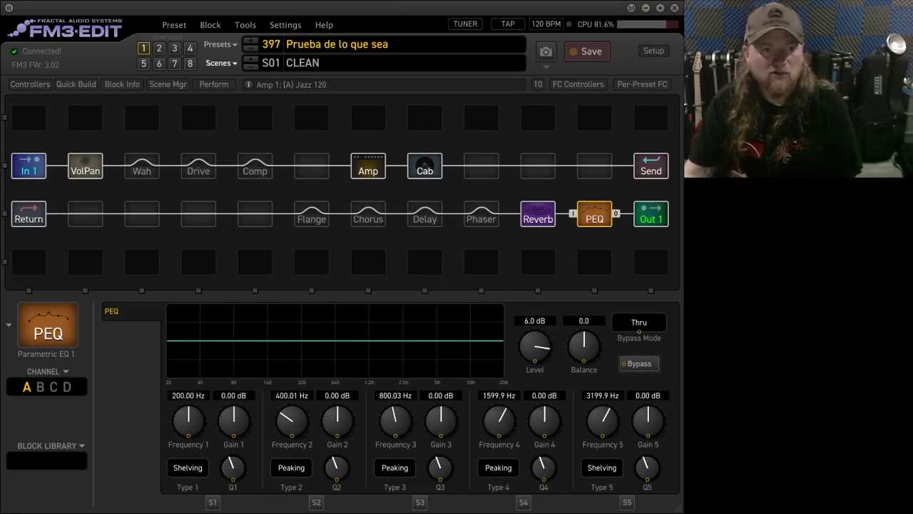
Check the scene overview, then engage the Compressor block in the CLEAN scene.
click(167, 84)
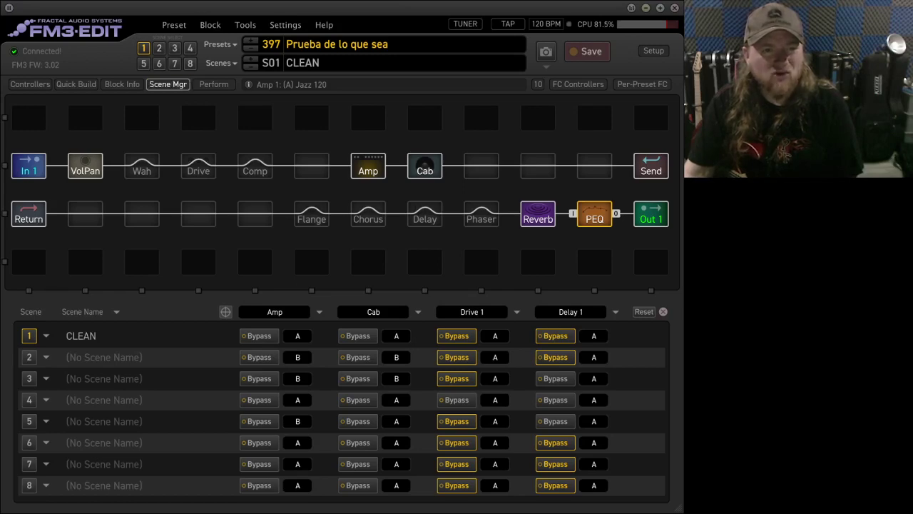
click(168, 84)
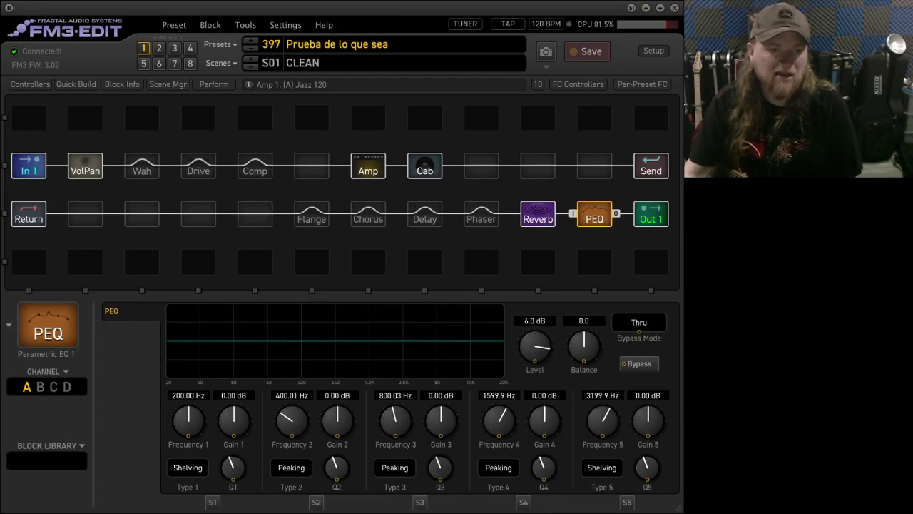
click(255, 166)
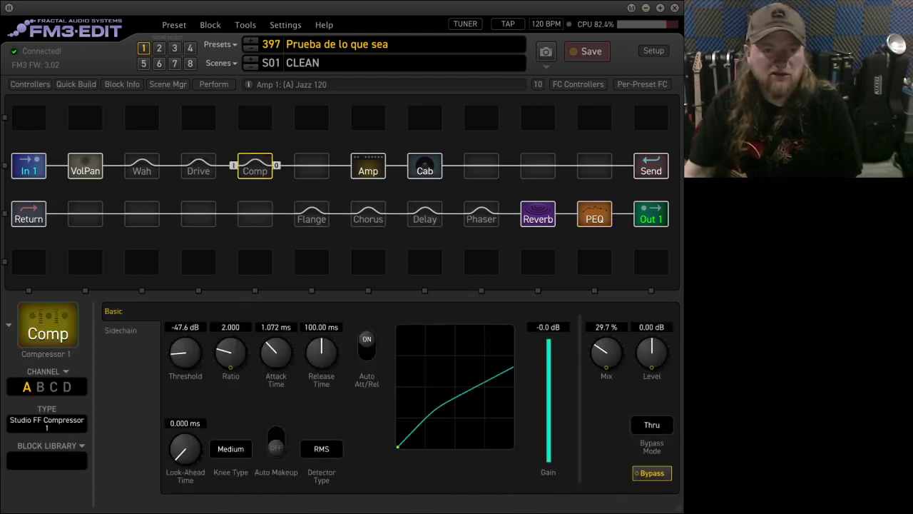
double_click(255, 166)
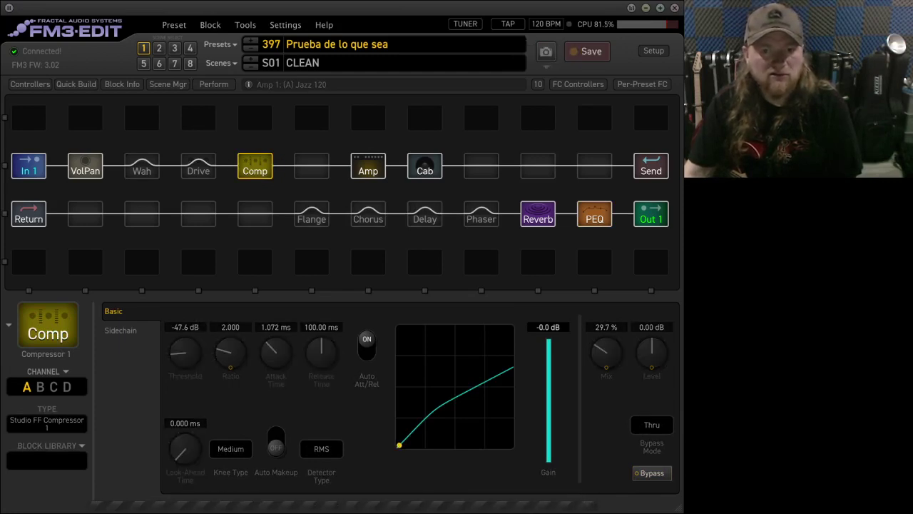
Copy the CLEAN scene to scene 2 and make scene 2 the active scene.
click(160, 48)
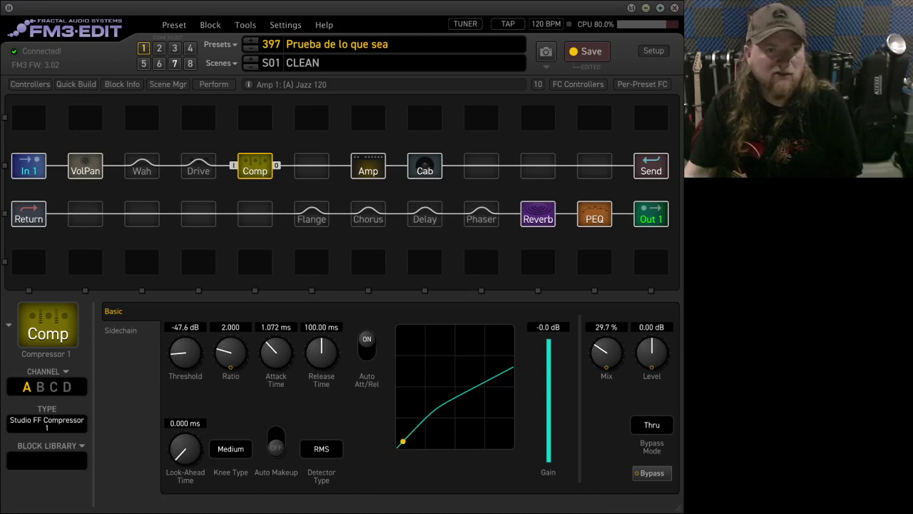
click(168, 84)
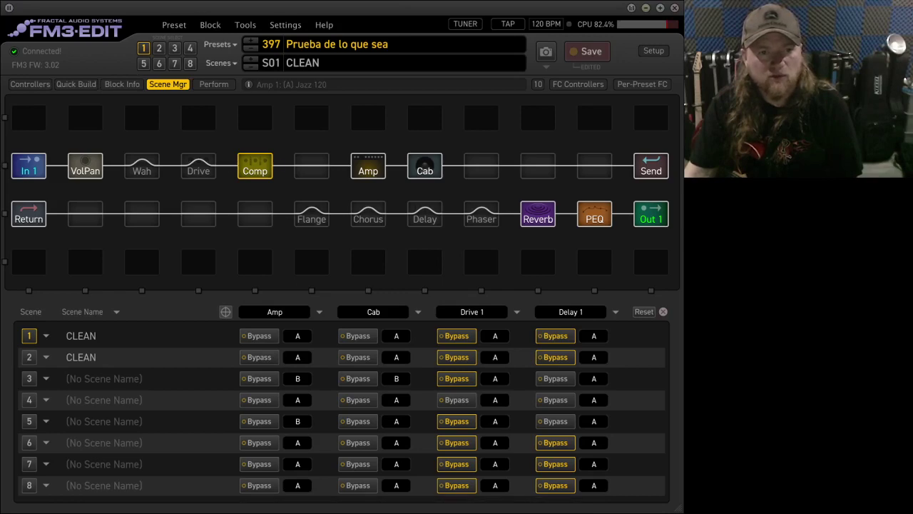
click(29, 357)
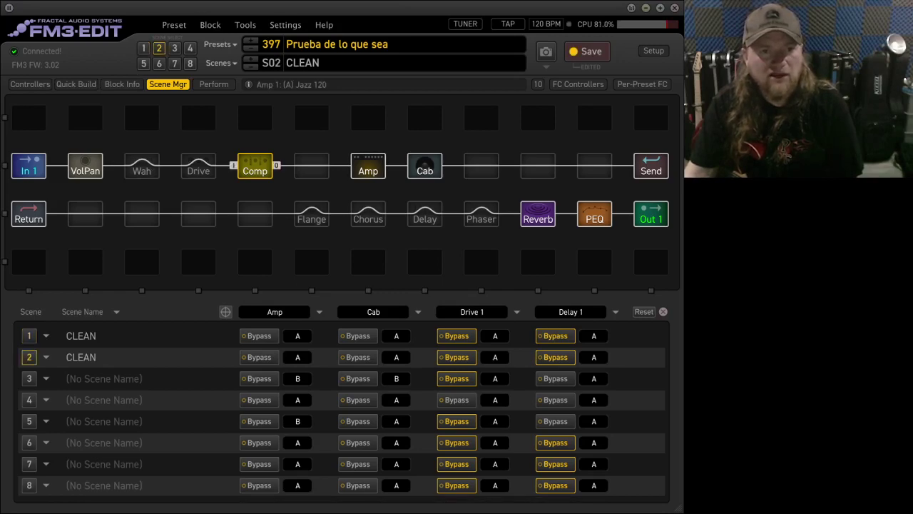
Rename scene 2 as CRUNCH.
double_click(314, 64)
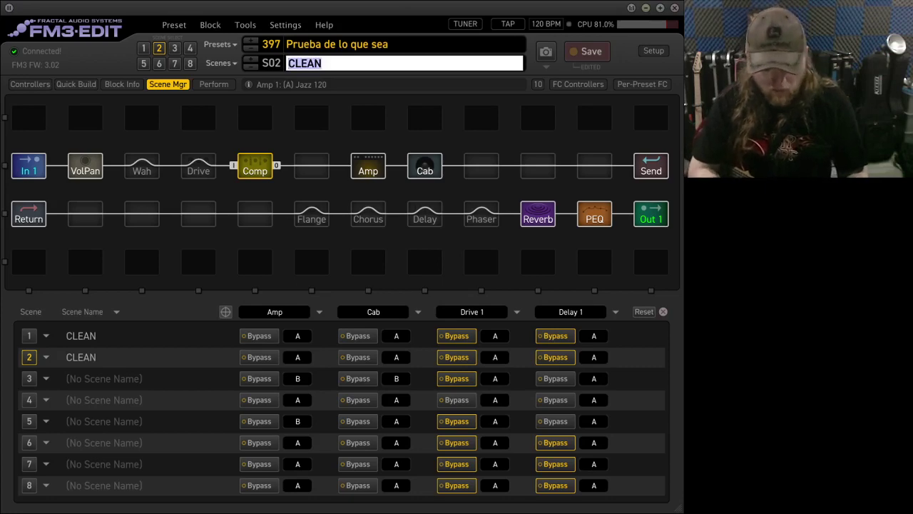
text(CRUNCH)
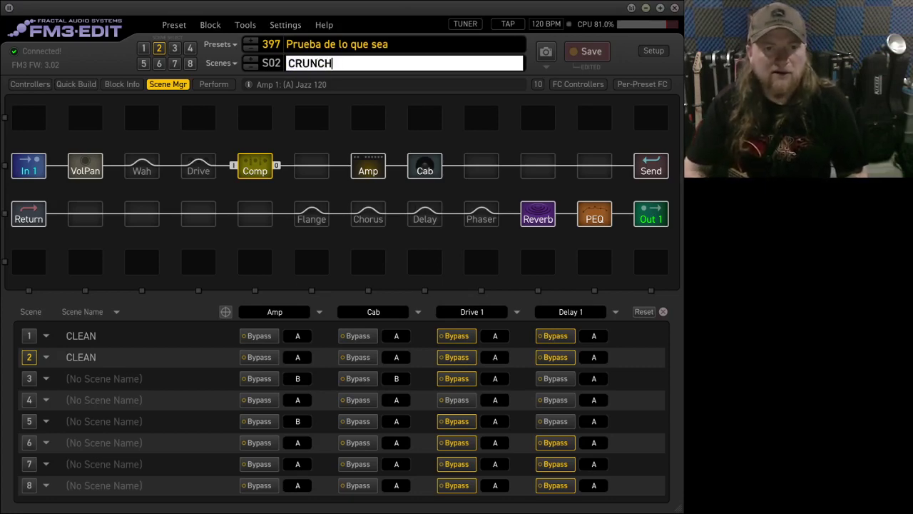
key(Escape)
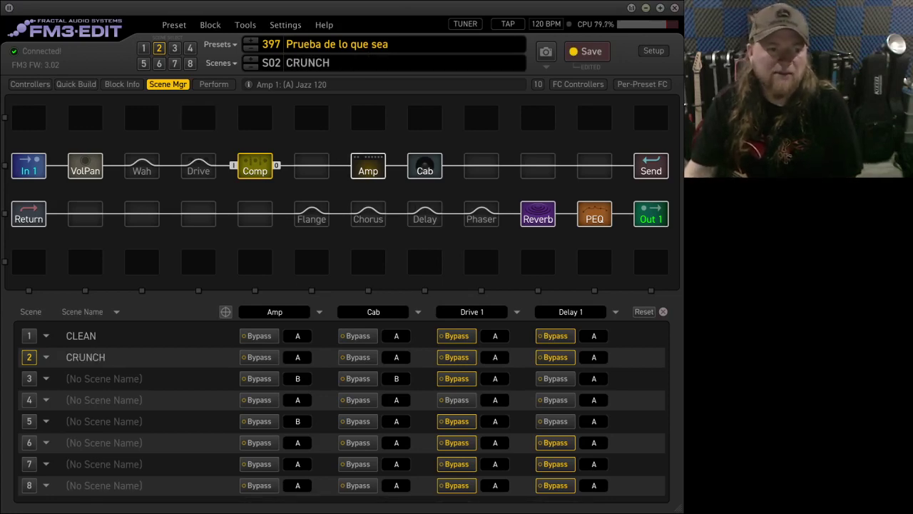
Bypass the Compressor, PEQ and Reverb blocks in the CRUNCH scene.
click(368, 166)
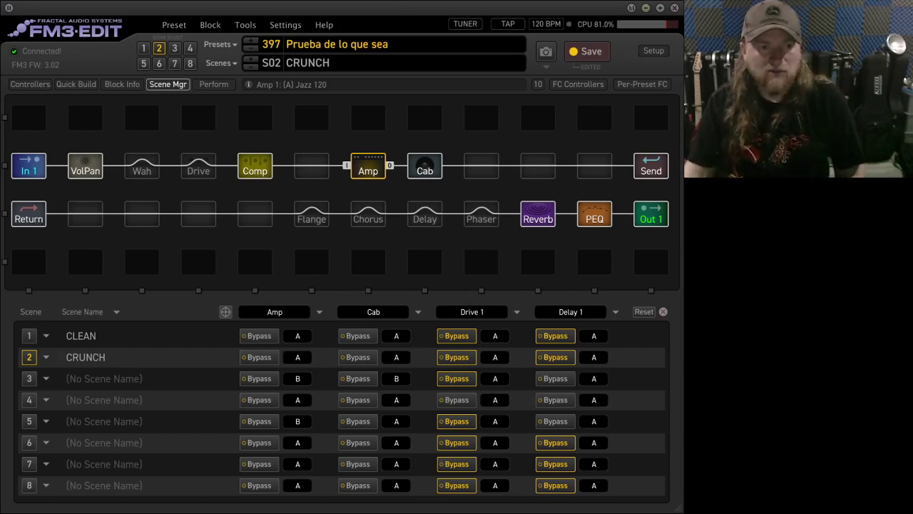
click(167, 84)
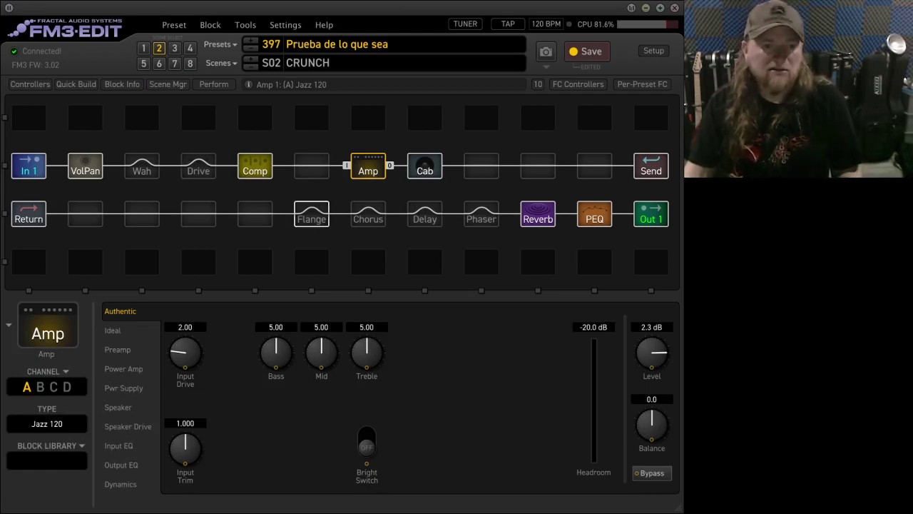
click(254, 166)
key(space)
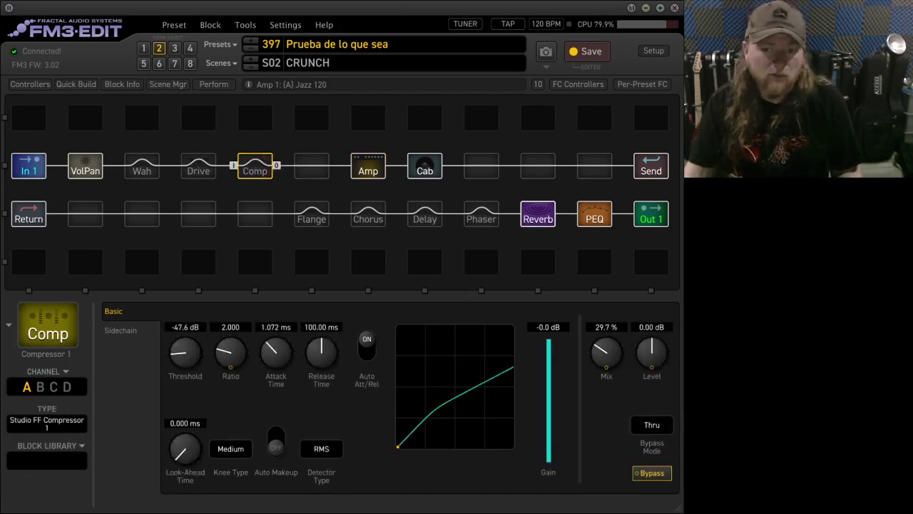
click(595, 214)
key(space)
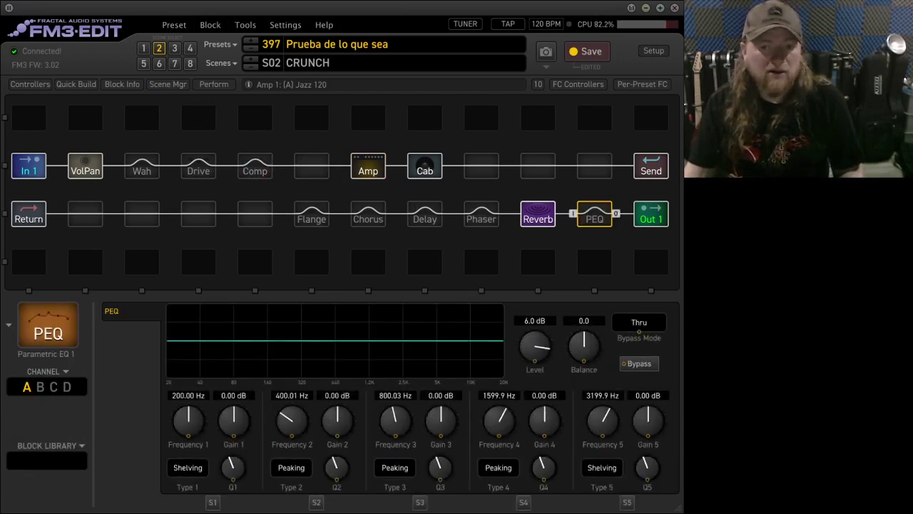
click(537, 214)
key(space)
key(b)
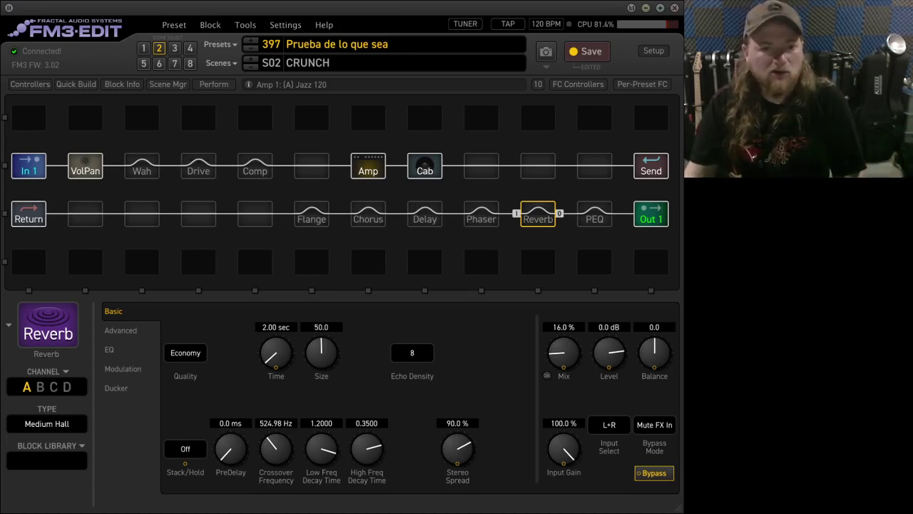
click(368, 166)
click(425, 166)
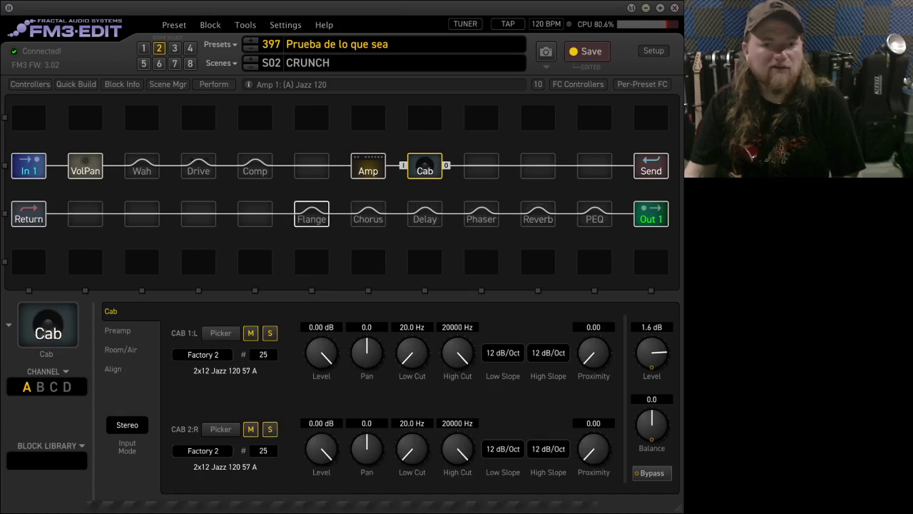
click(368, 214)
click(426, 214)
click(481, 214)
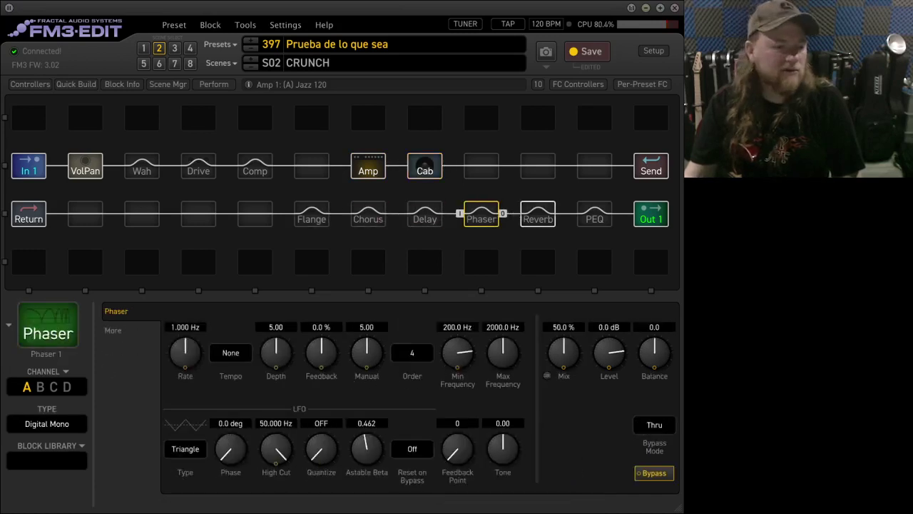
click(538, 214)
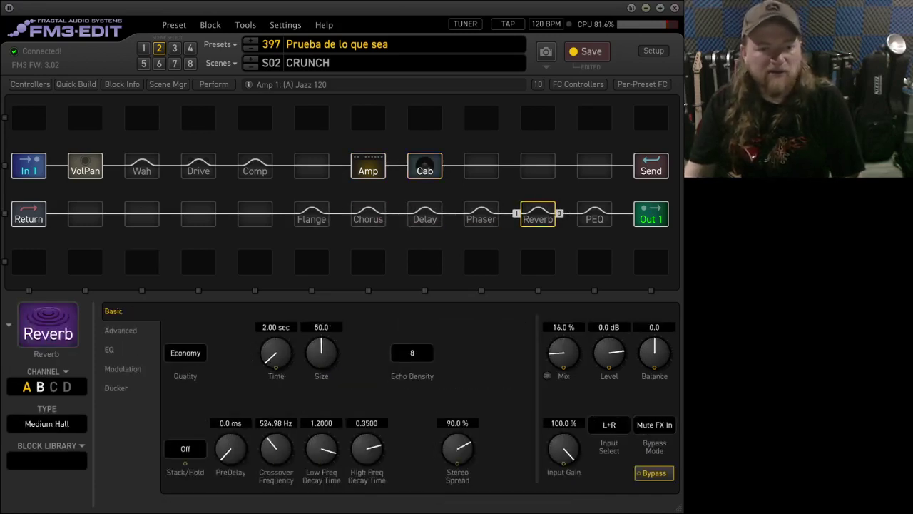
Switch both the Amp block and the Cab block to channel B in the CRUNCH scene.
click(368, 165)
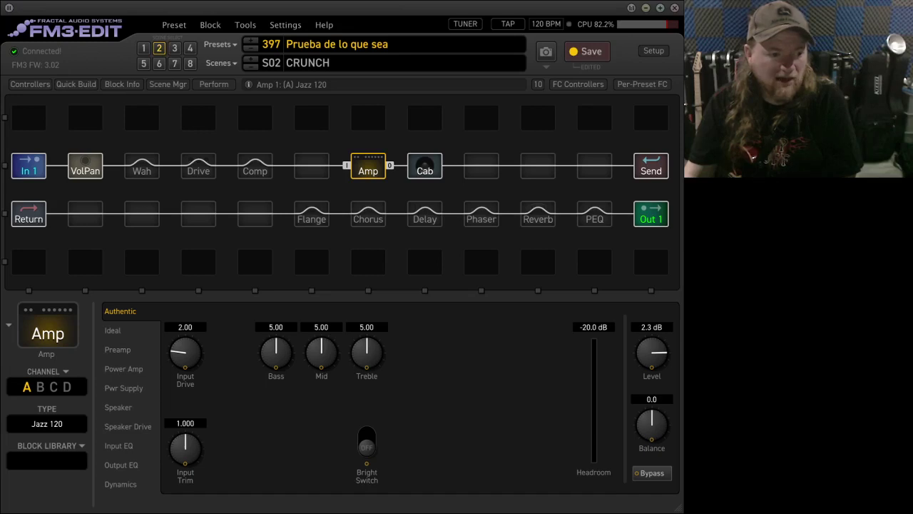
click(40, 387)
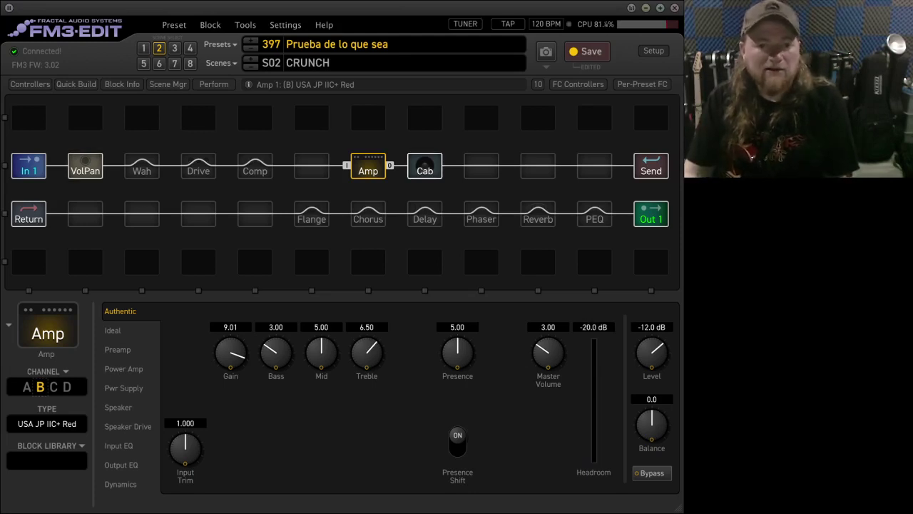
click(425, 167)
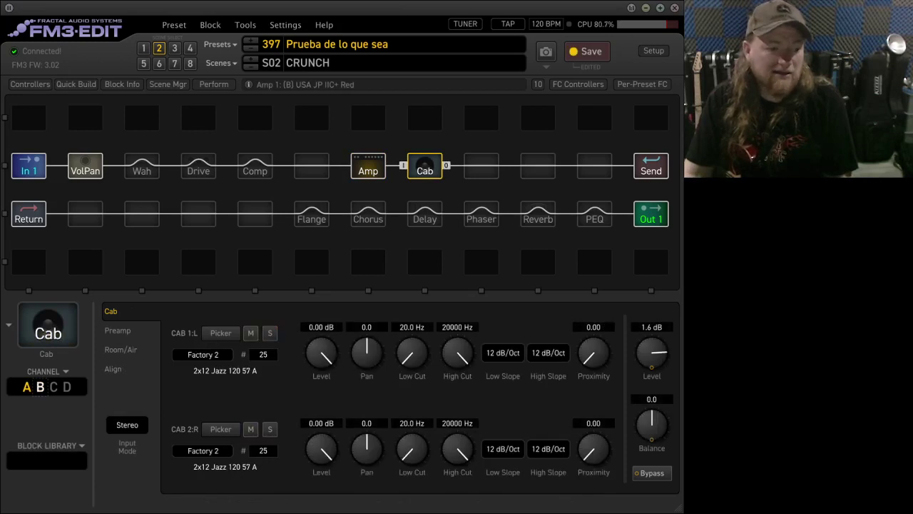
click(41, 387)
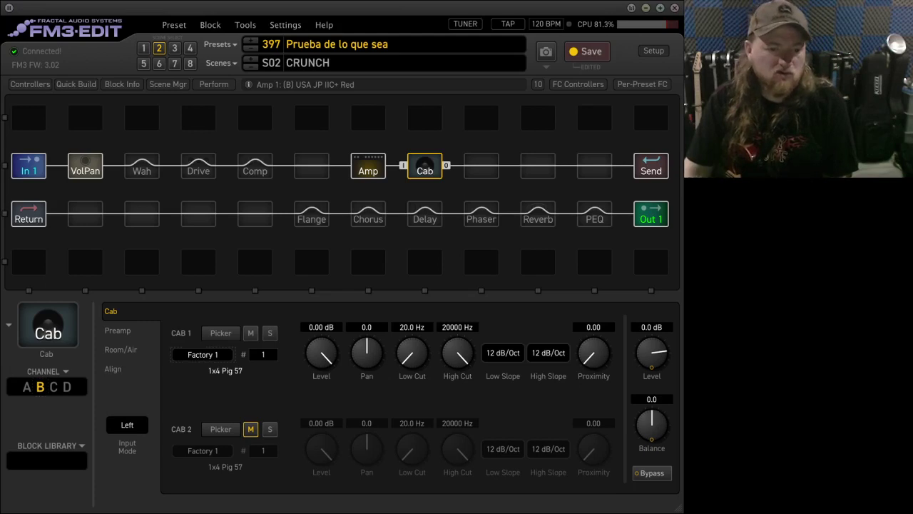
Load User bank cab number 30, CT-BogieJPC2-R30, into Cab 1 of the Cab block's channel B.
click(202, 355)
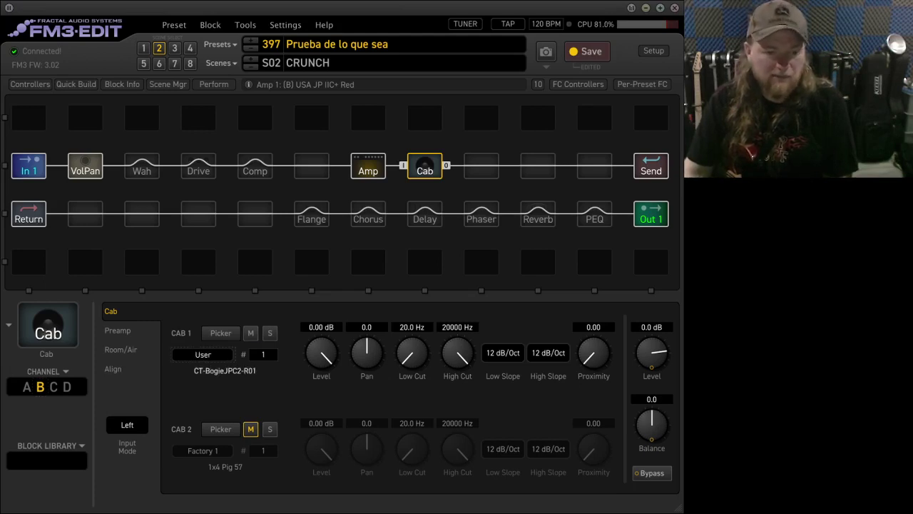
click(263, 355)
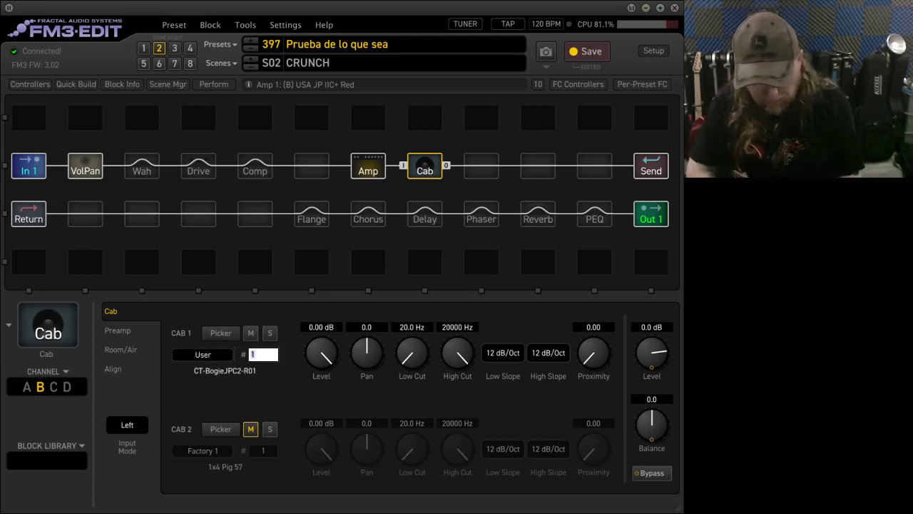
text(30)
key(Return)
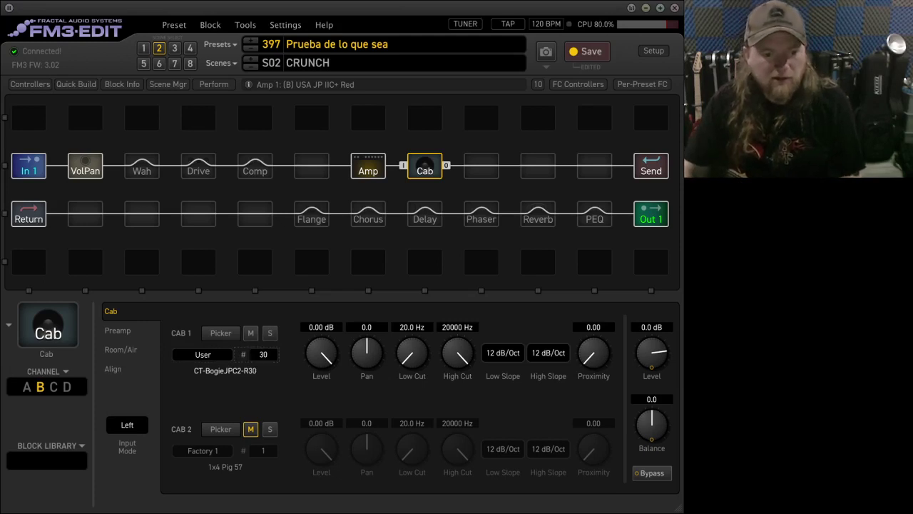
Unmute Cab 2 with User bank cab number 30, and set the Cab block's Input Mode to Stereo.
click(250, 429)
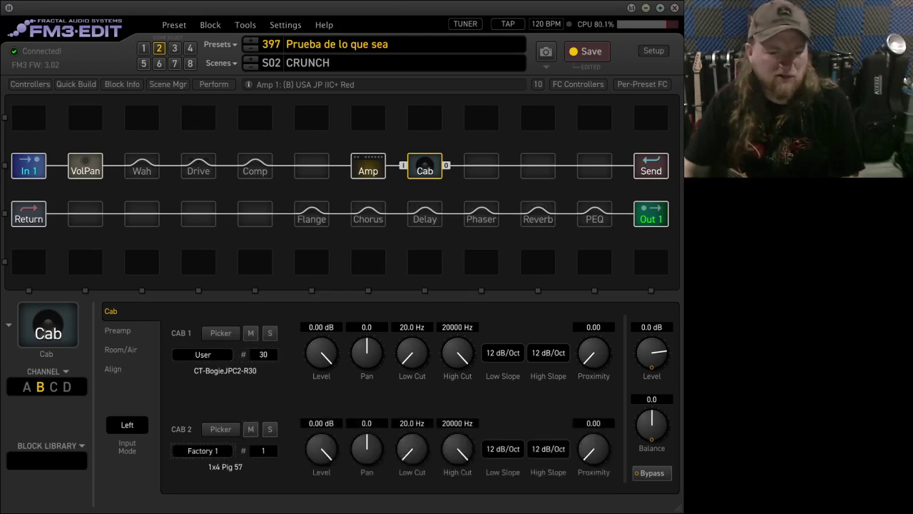
click(203, 488)
click(264, 451)
text(3)
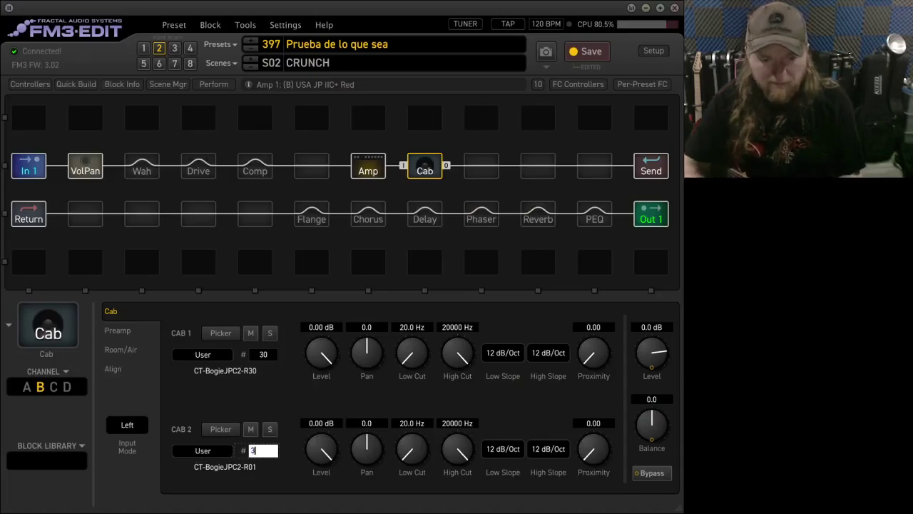
text(0)
key(Return)
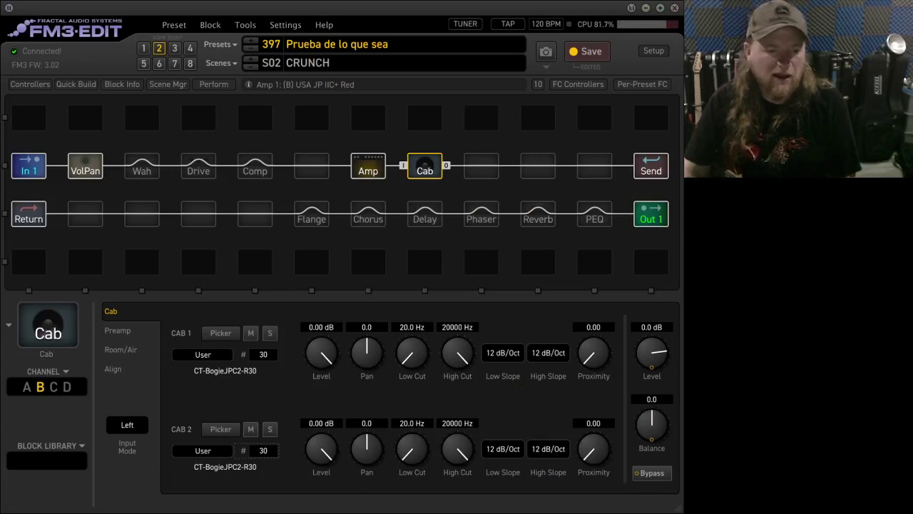
click(127, 426)
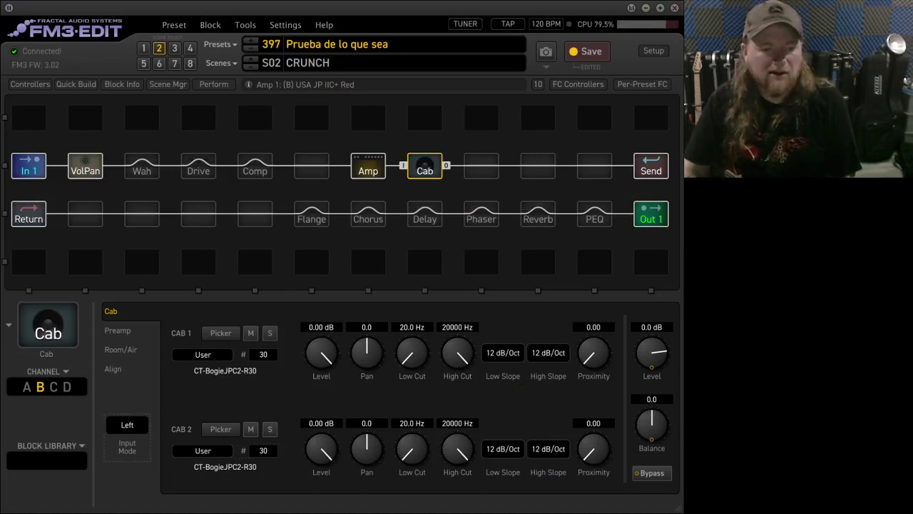
click(127, 426)
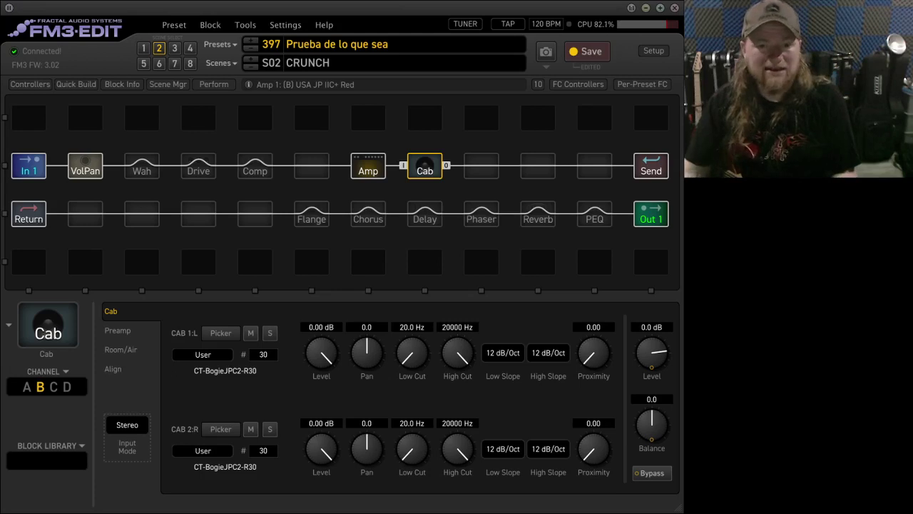
Engage the Reverb block in the CRUNCH scene and switch it to channel B.
click(368, 166)
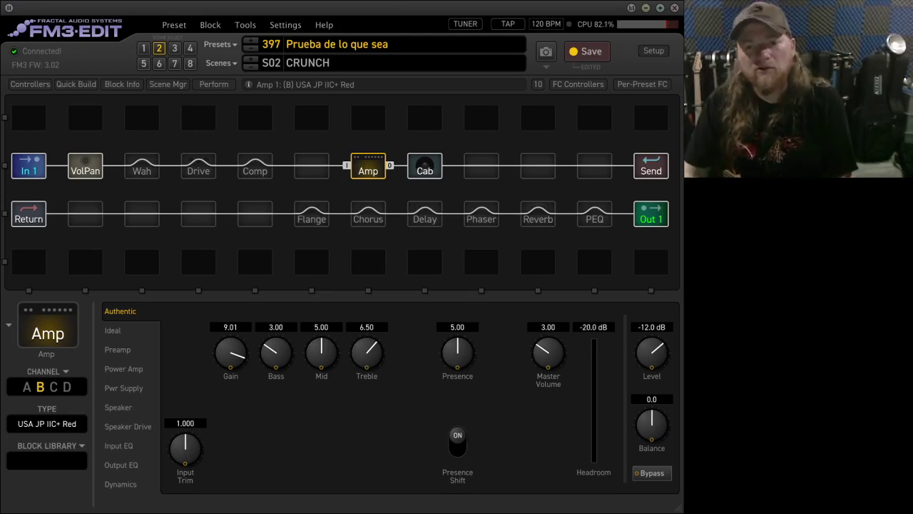
click(537, 214)
key(Delete)
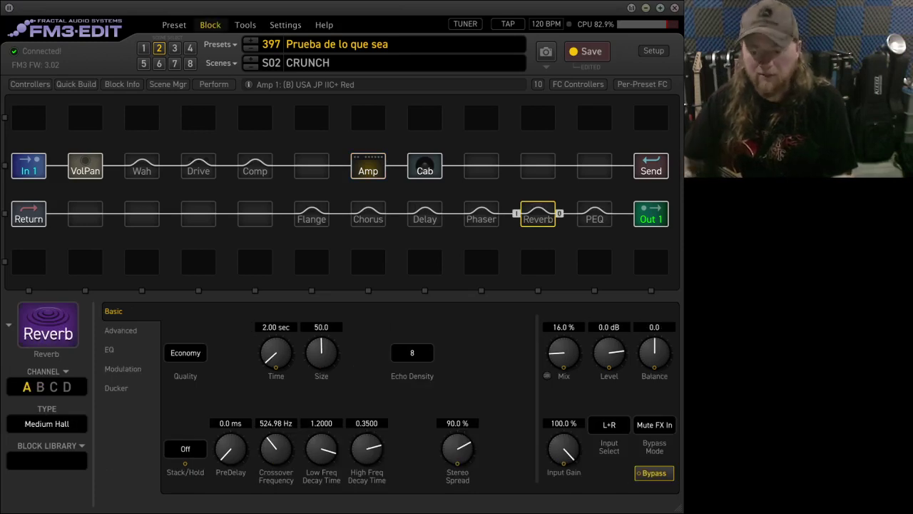
key(space)
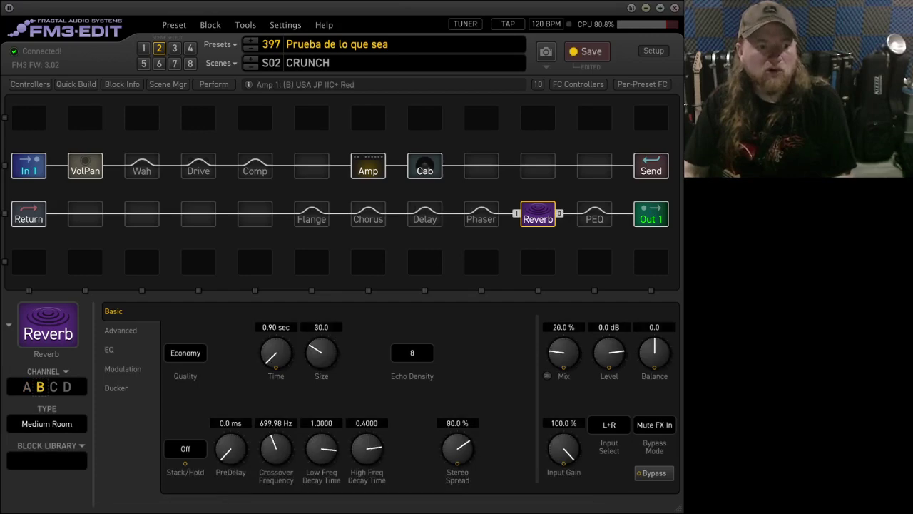
Set the reverb type on channel B to Medium Hall and its mix to 8.4 %.
click(47, 423)
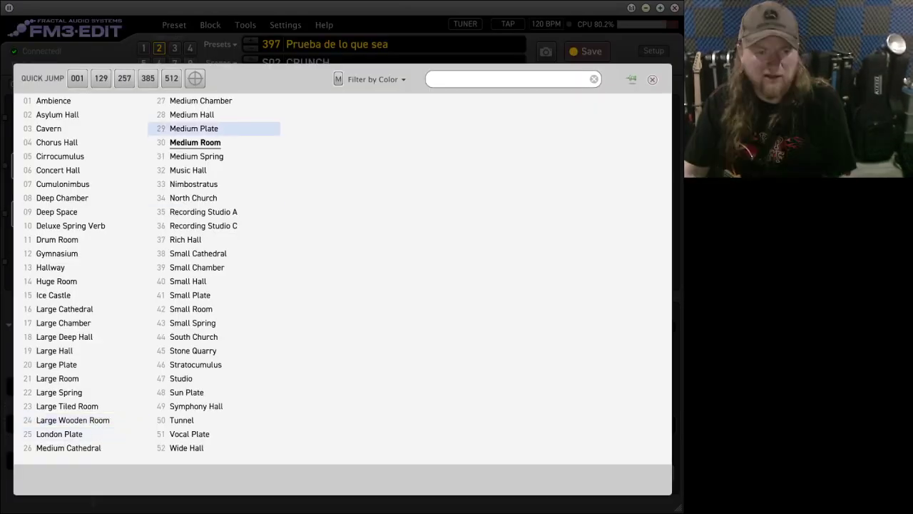
click(198, 114)
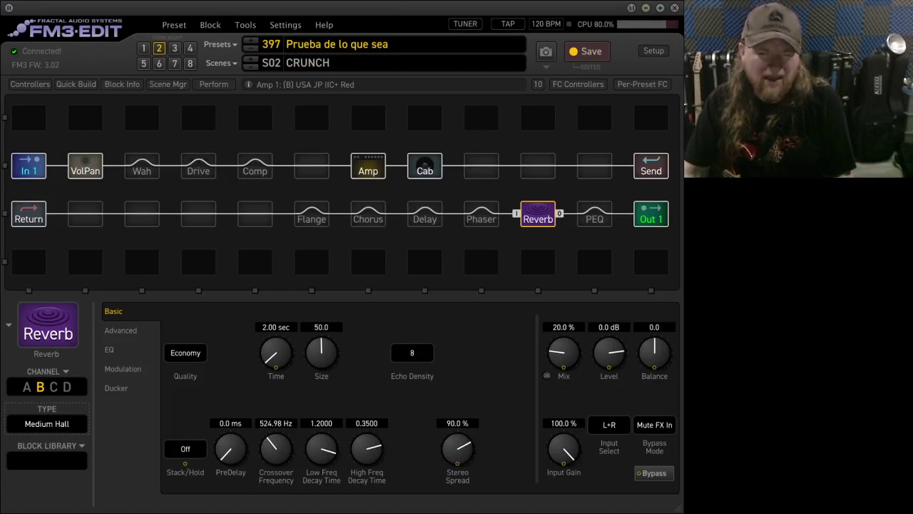
drag(563, 353, 564, 356)
drag(564, 353, 564, 363)
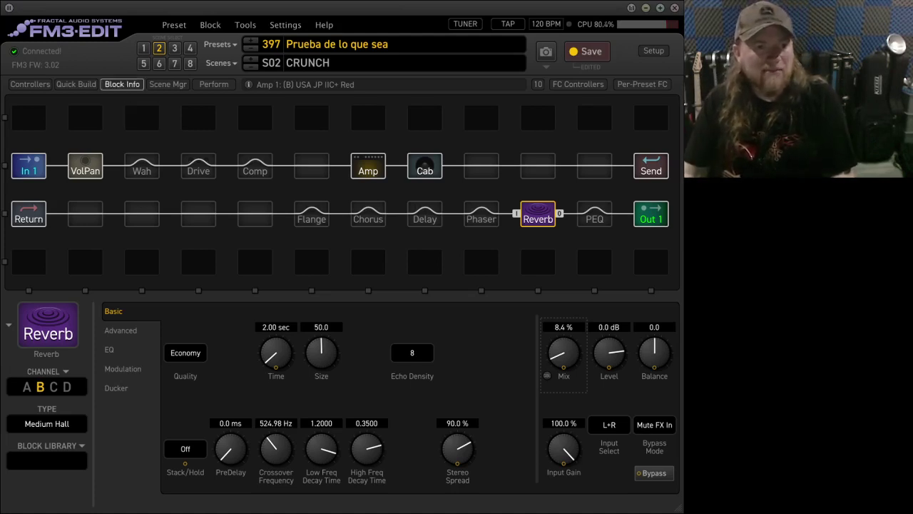
Check the channel each block uses in the CRUNCH scene, and review the Phaser, Amp, Cab and PEQ settings.
click(122, 85)
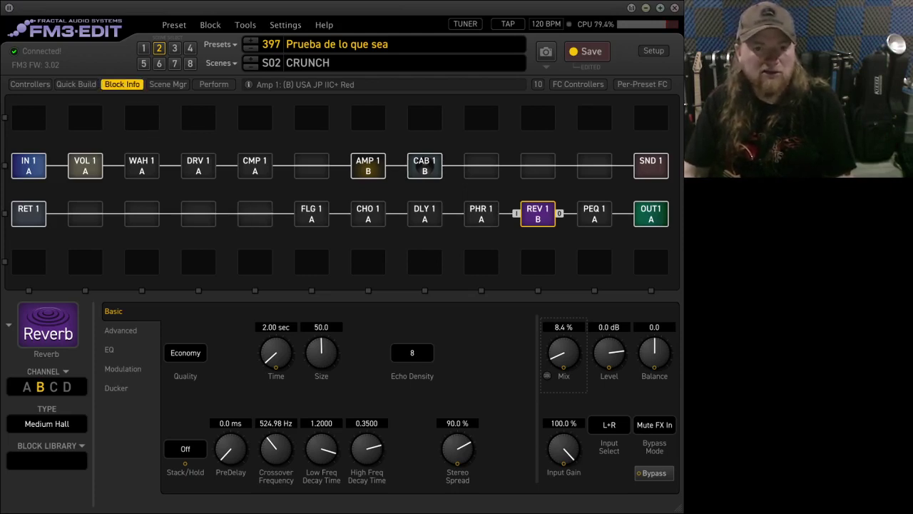
click(122, 84)
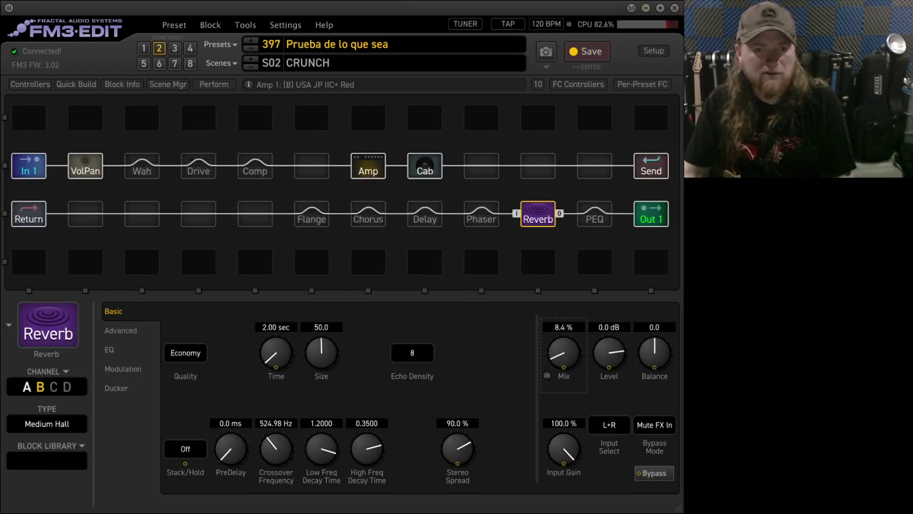
click(481, 214)
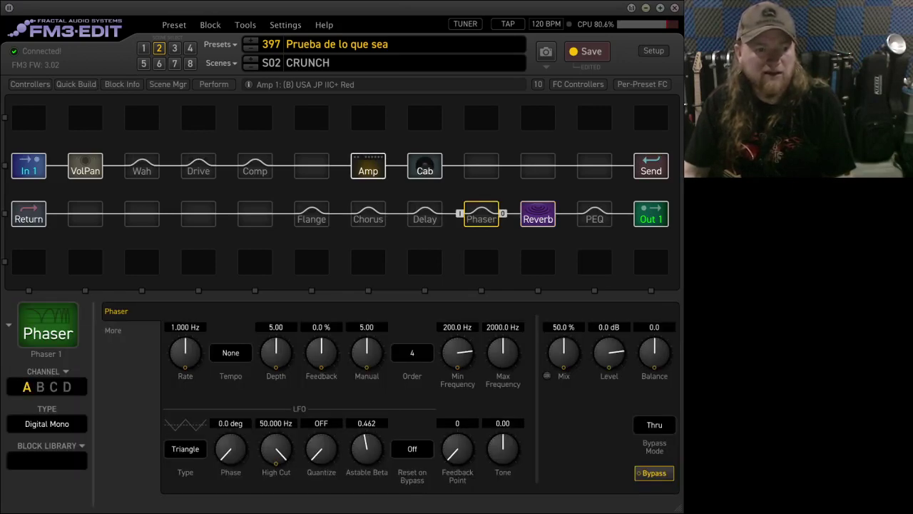
click(368, 166)
click(424, 166)
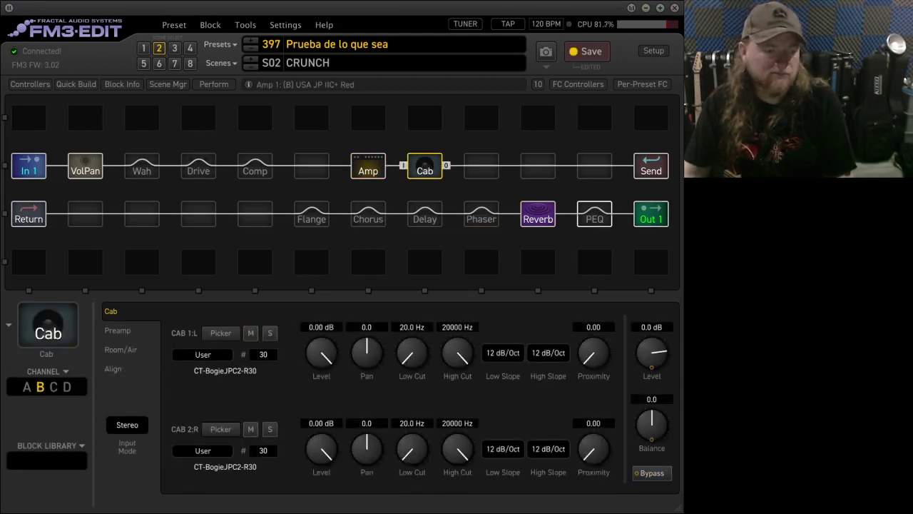
click(595, 214)
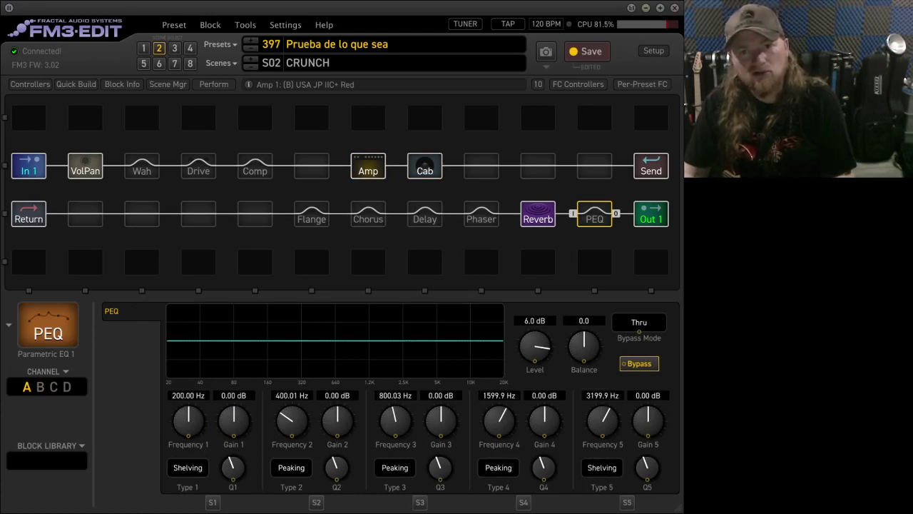
Save the preset and rename scene 3 as LEAD.
click(588, 51)
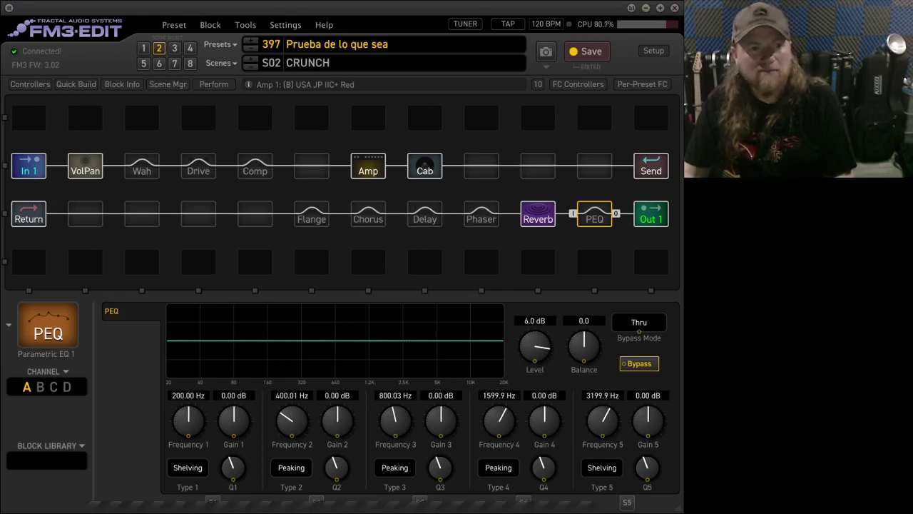
click(174, 47)
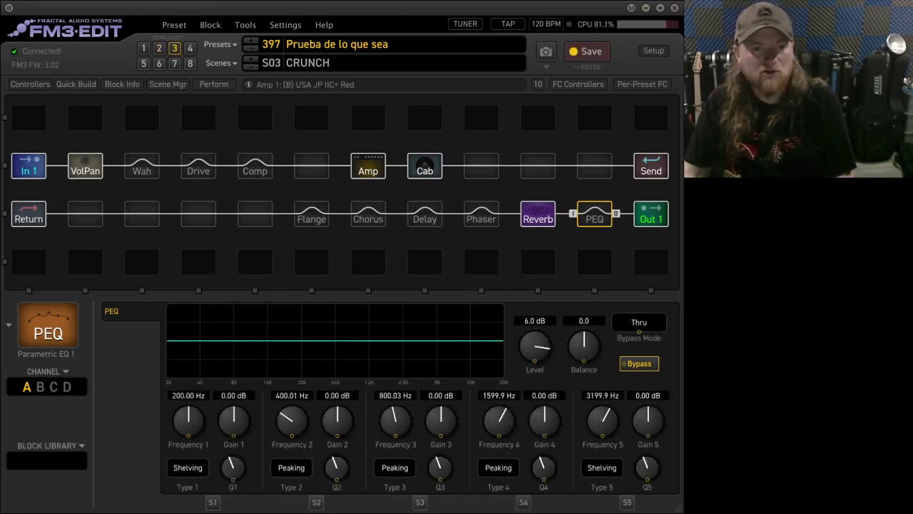
double_click(310, 63)
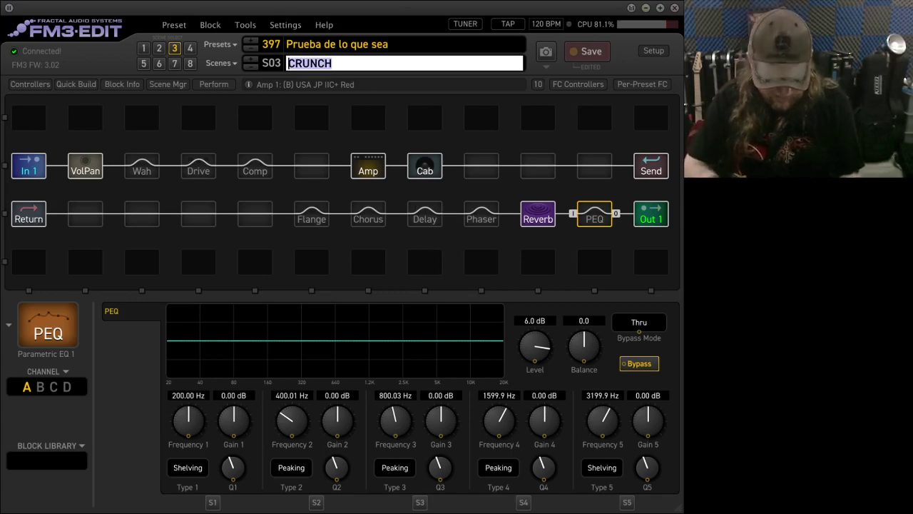
text(L)
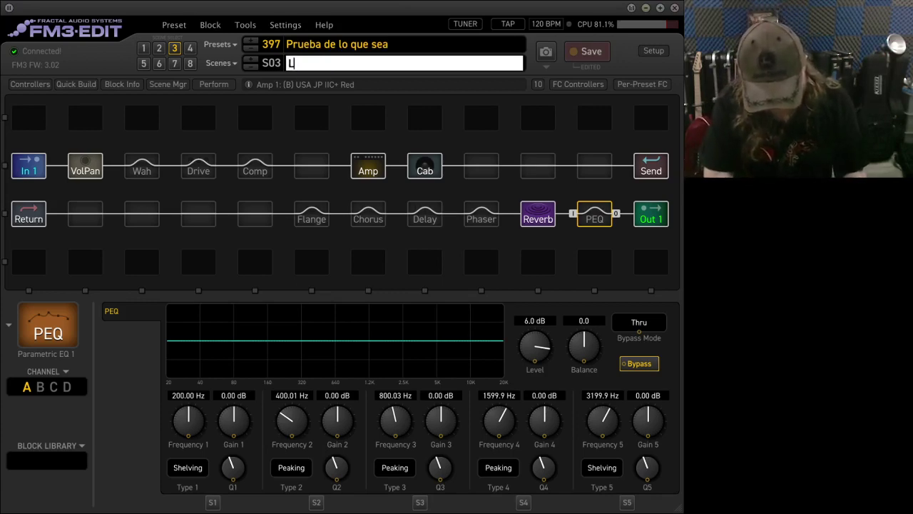
text(EAD)
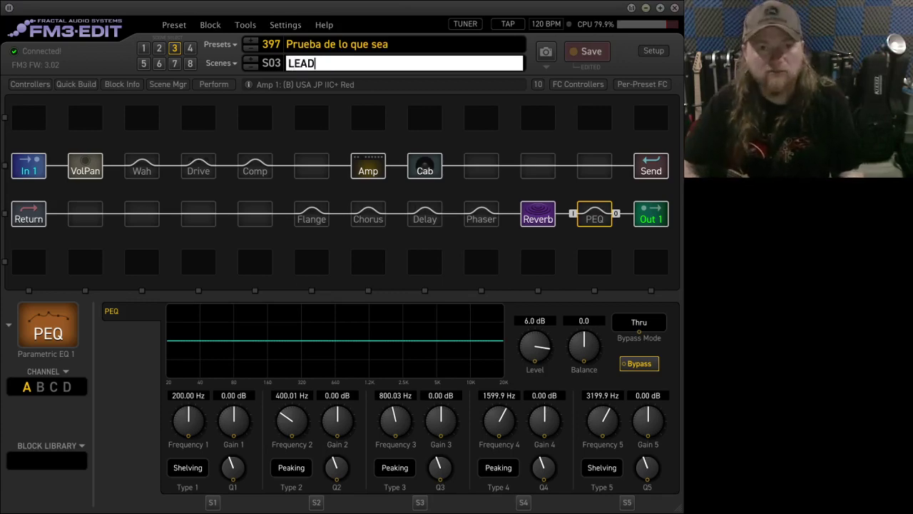
key(Return)
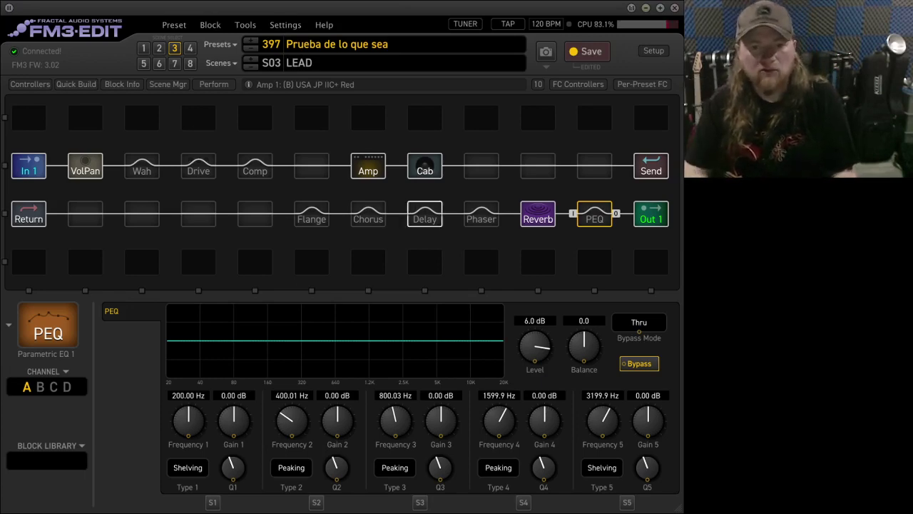
Engage the Delay block in the LEAD scene.
click(425, 214)
key(space)
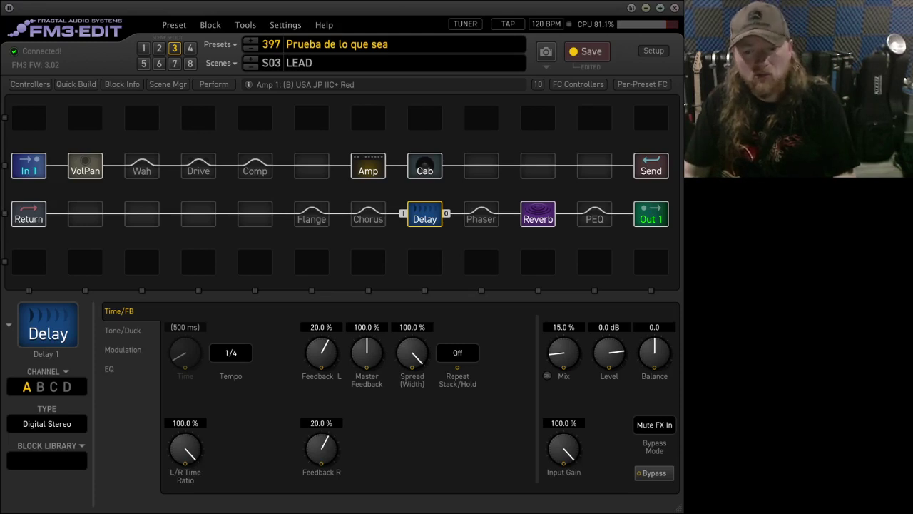
Set the low cut frequency in the Reverb block's channel B EQ to 145.3 Hz.
click(538, 214)
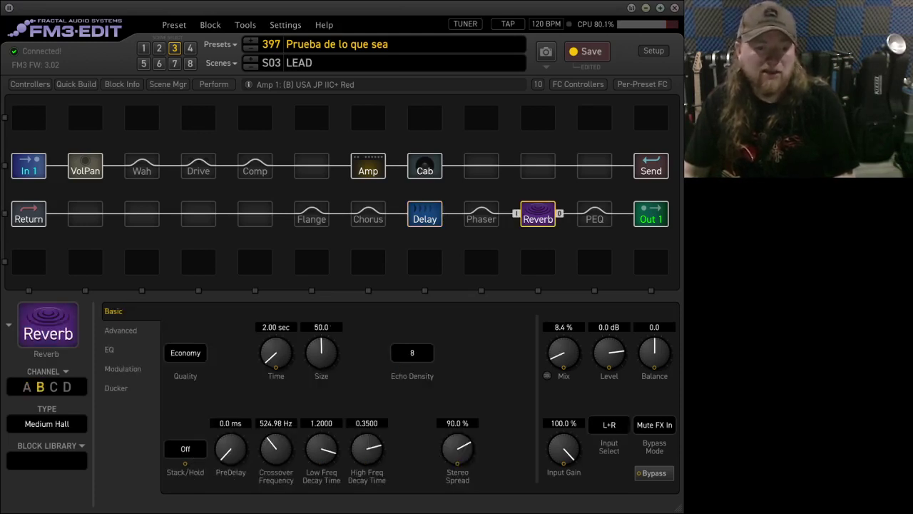
click(116, 388)
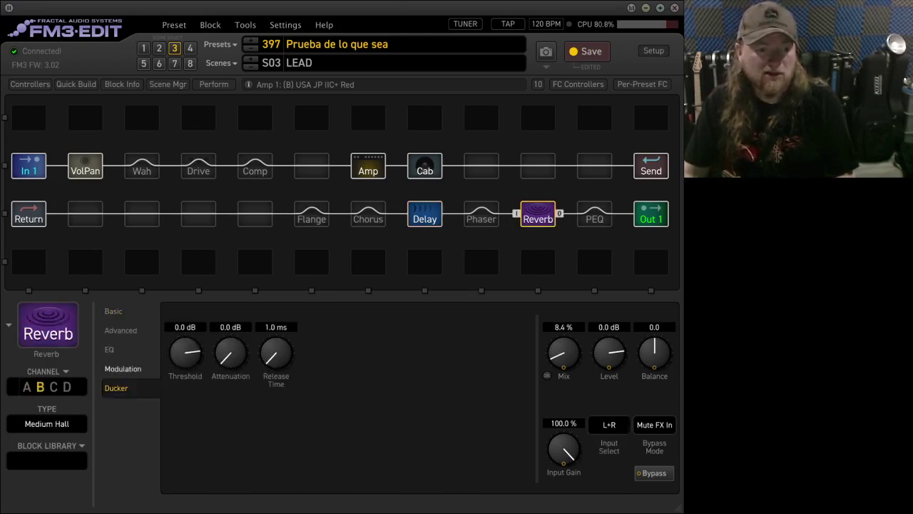
click(123, 369)
click(109, 349)
click(121, 331)
click(113, 311)
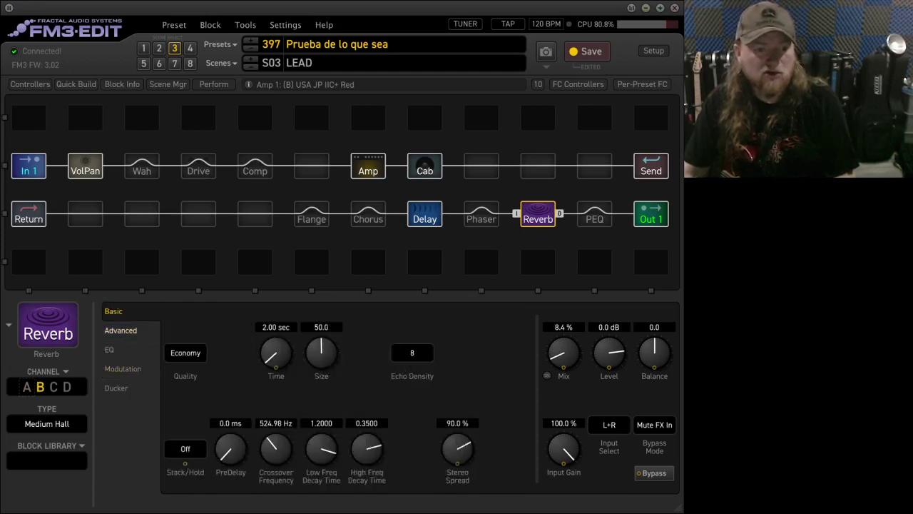
click(120, 331)
click(110, 350)
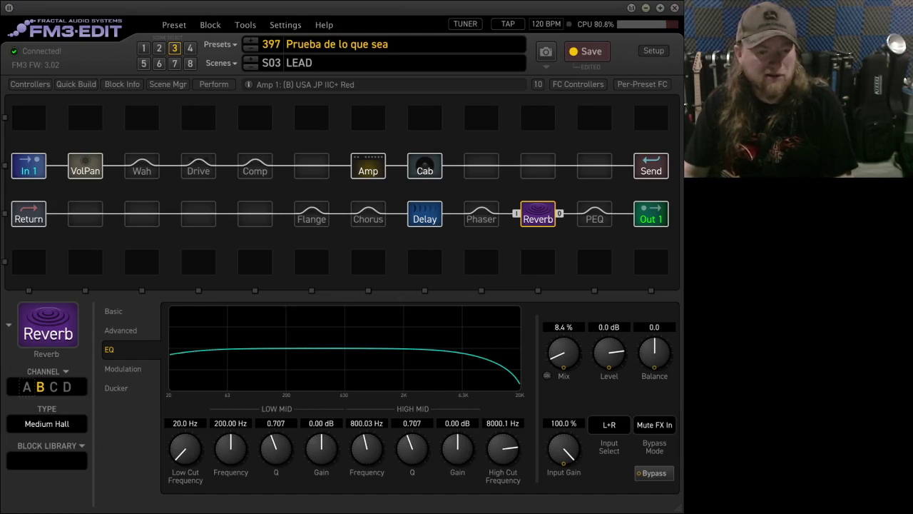
drag(186, 449, 186, 389)
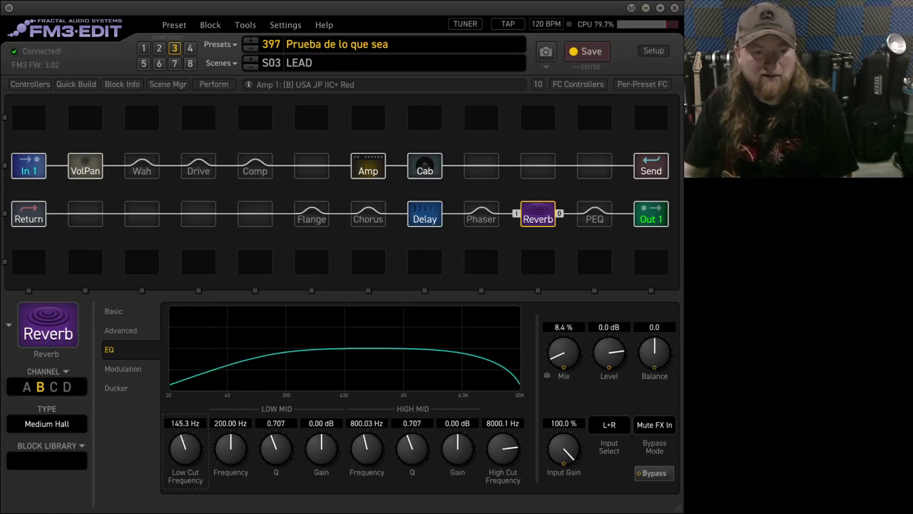
Review the reverb's basic and advanced parameters and the Delay block's time, tone, modulation and EQ parameters in the LEAD scene.
click(113, 311)
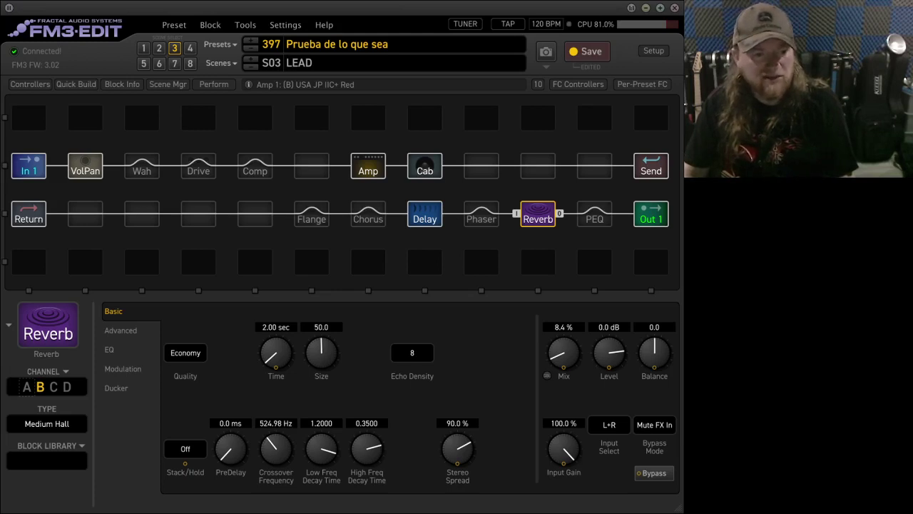
click(121, 330)
click(113, 311)
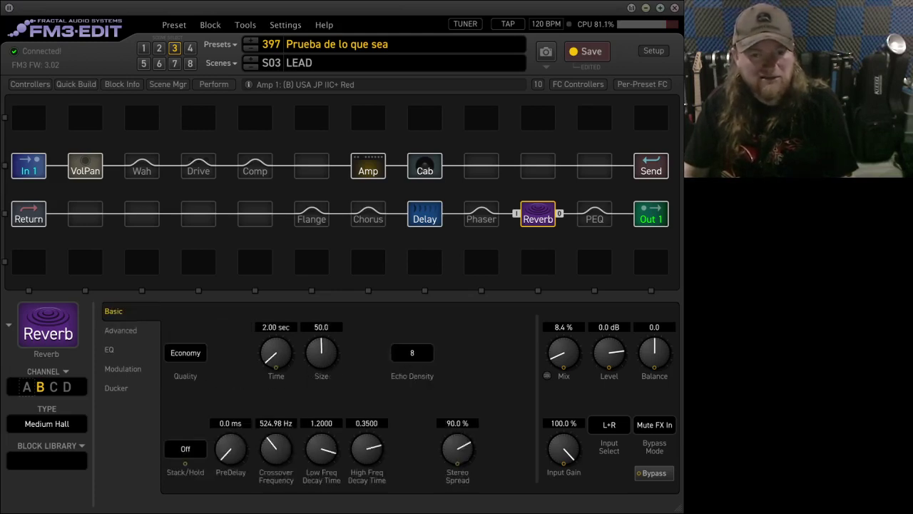
click(425, 214)
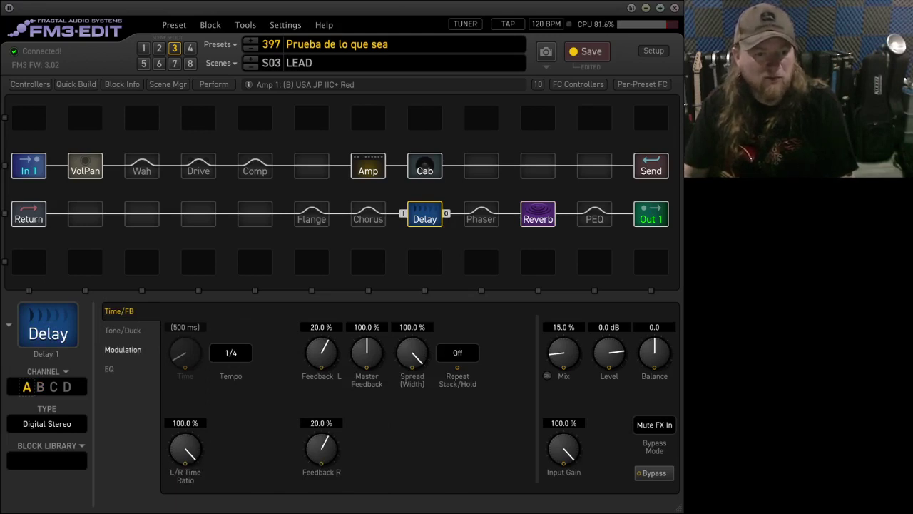
click(122, 330)
click(123, 349)
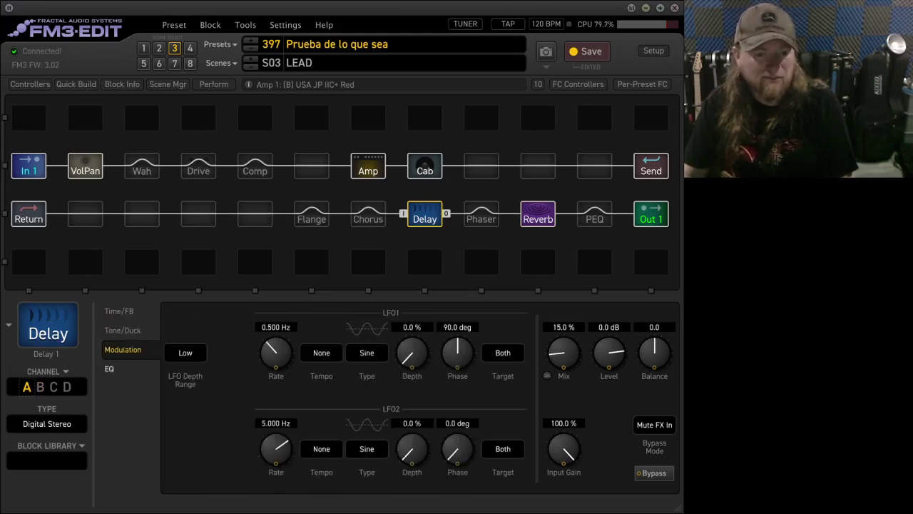
click(109, 369)
click(118, 311)
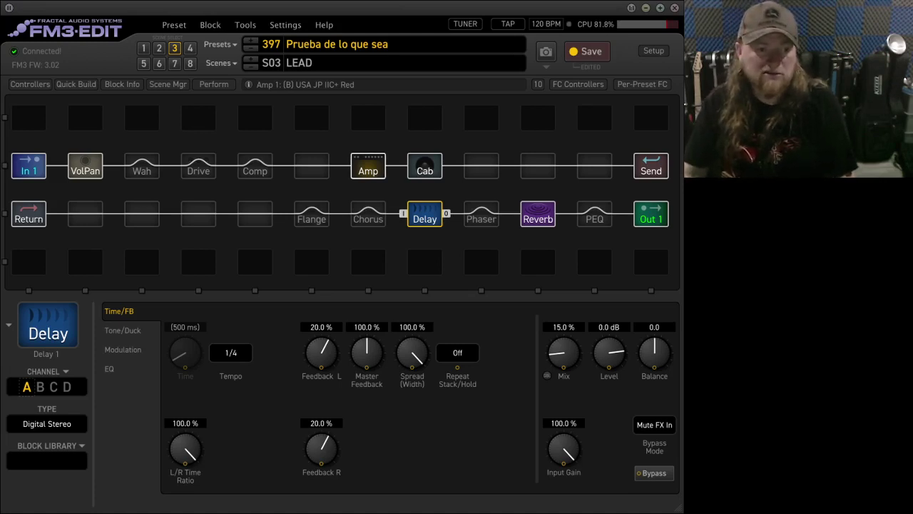
click(368, 167)
In the CRUNCH scene, change the Drive block's type to T808 OD with drive at 0.00 and level at 10.00.
click(198, 165)
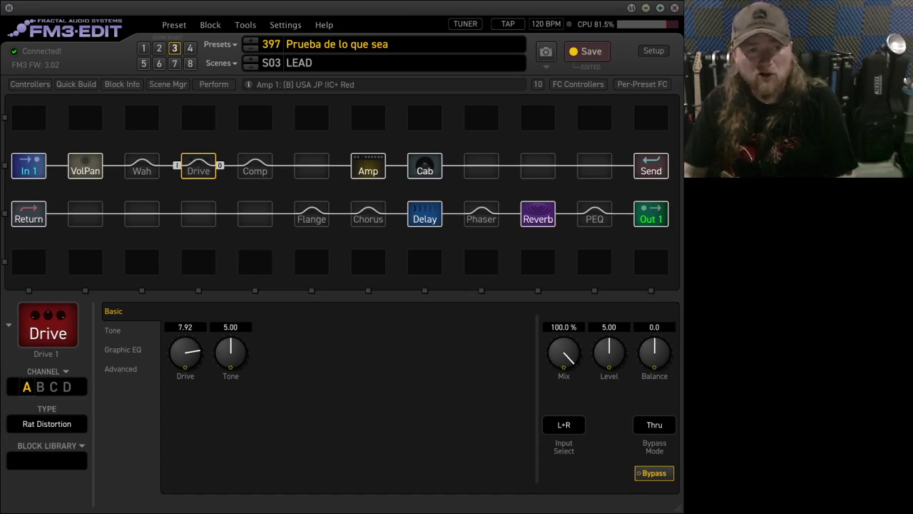
click(159, 48)
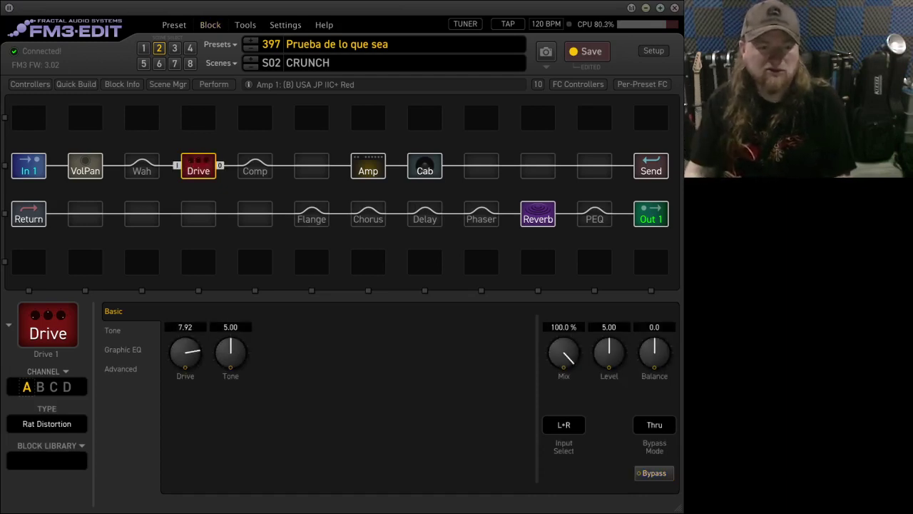
click(47, 424)
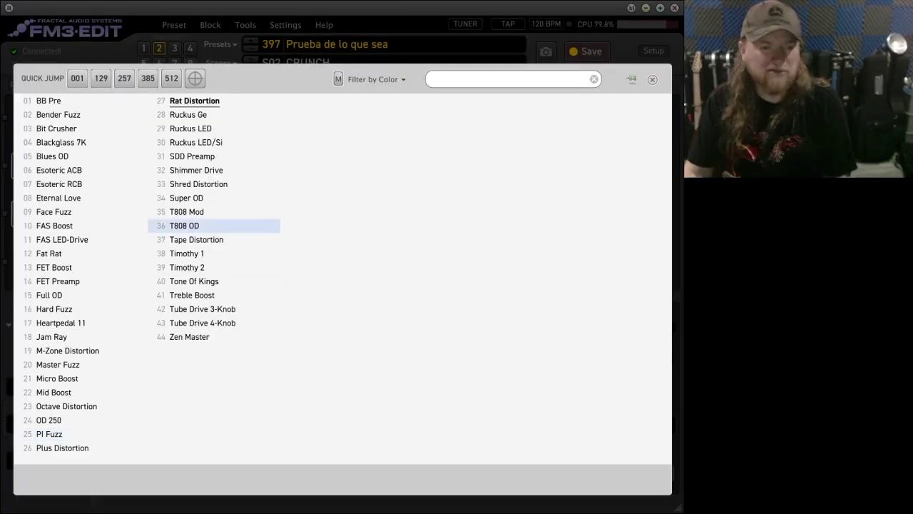
click(184, 225)
drag(185, 353, 185, 479)
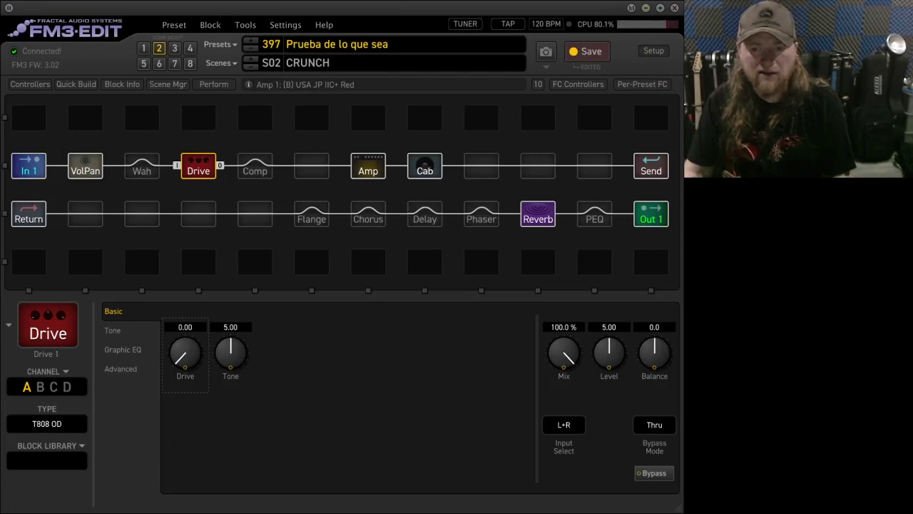
drag(609, 353, 546, 268)
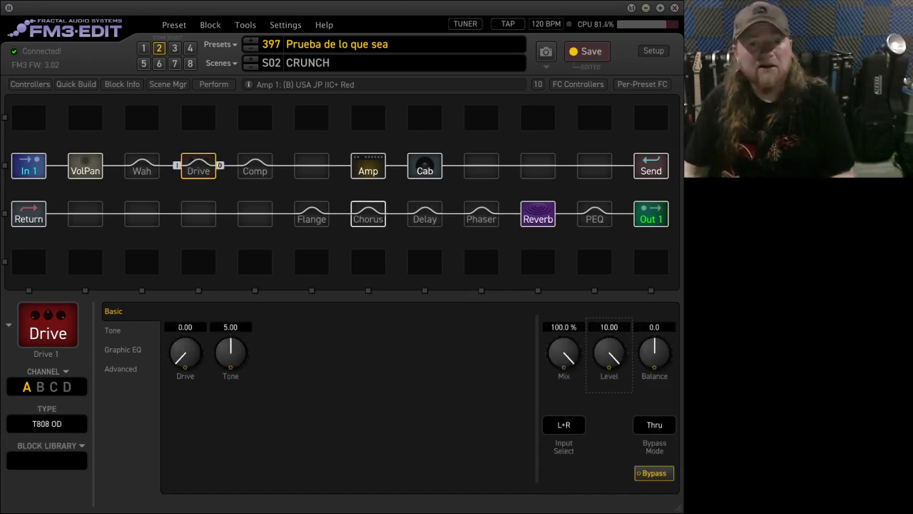
In the Amp block's preamp settings, set the input boost type to Grinder and leave the input boost switched on.
click(368, 167)
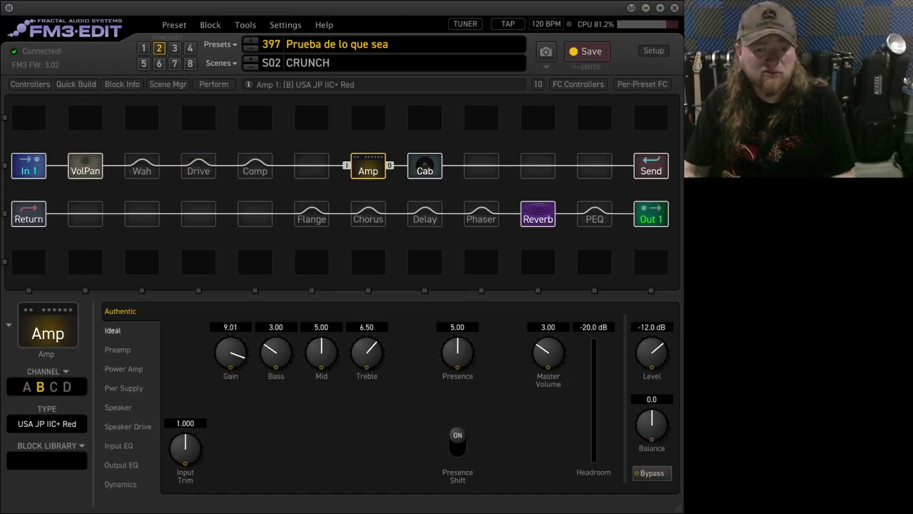
click(113, 330)
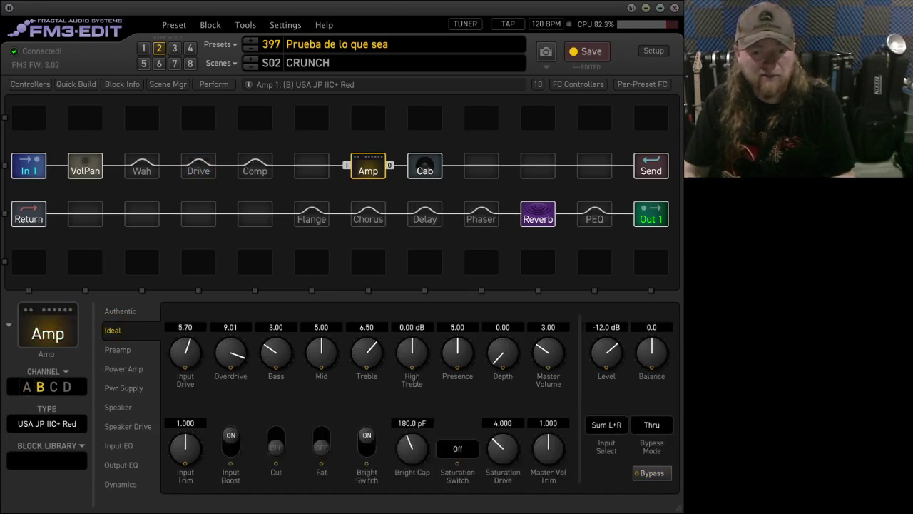
click(117, 349)
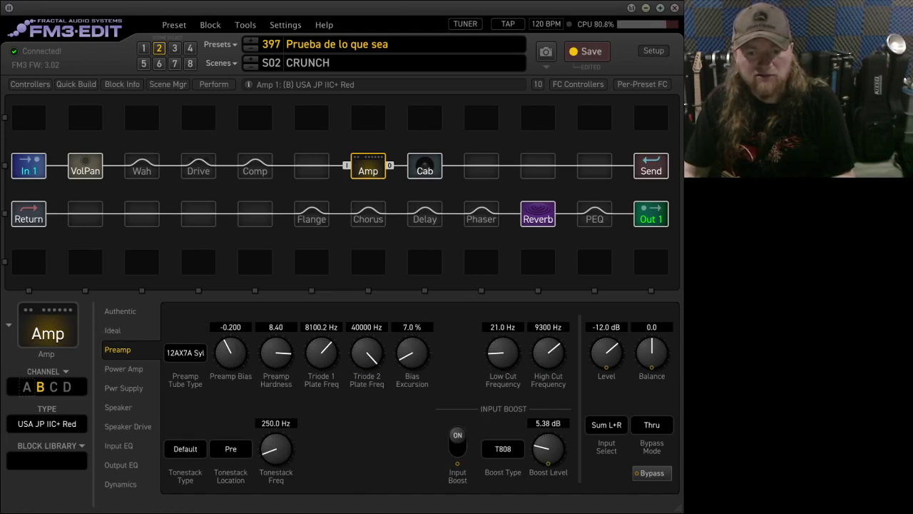
click(457, 442)
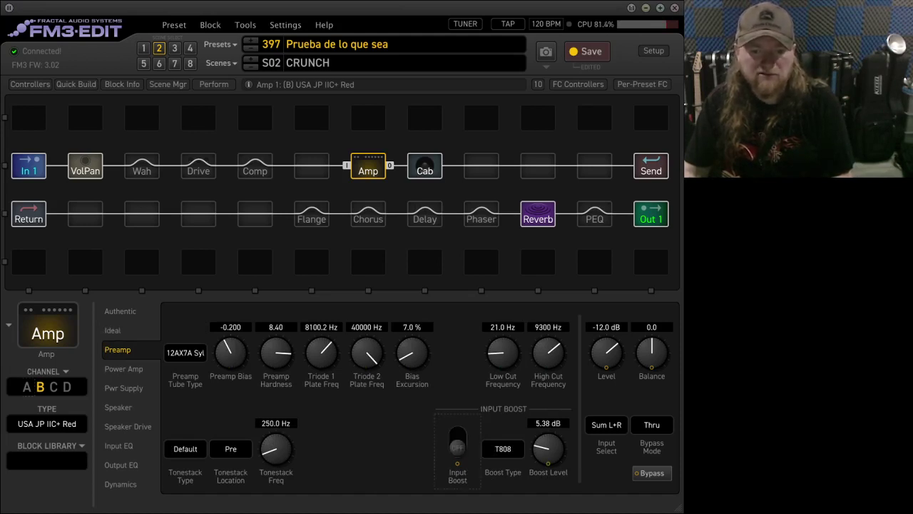
click(457, 442)
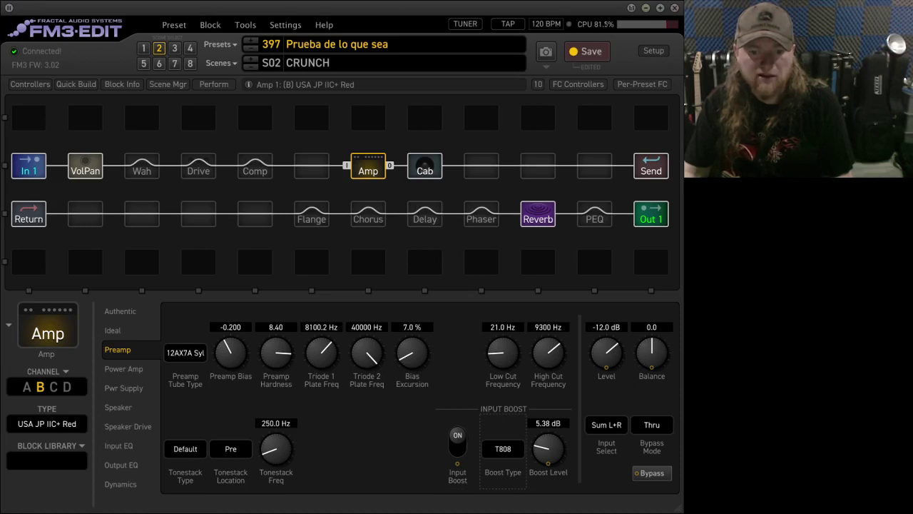
click(503, 449)
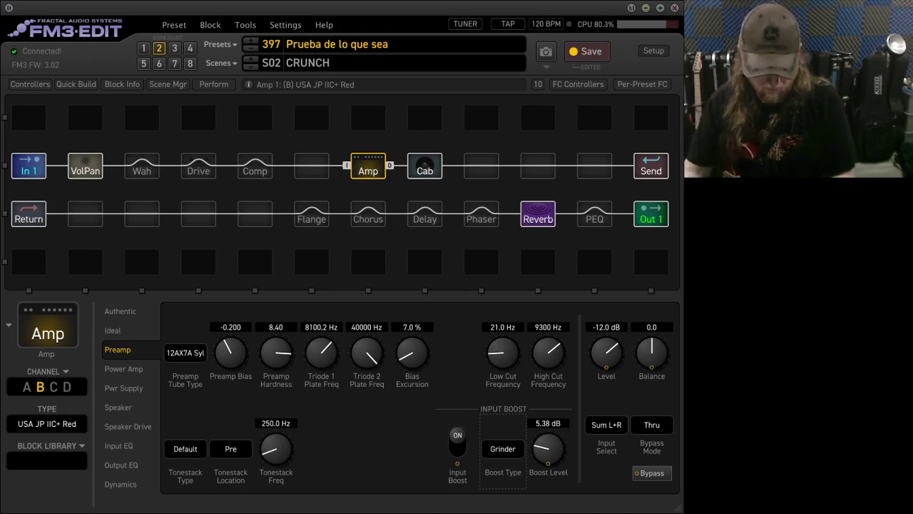
click(457, 443)
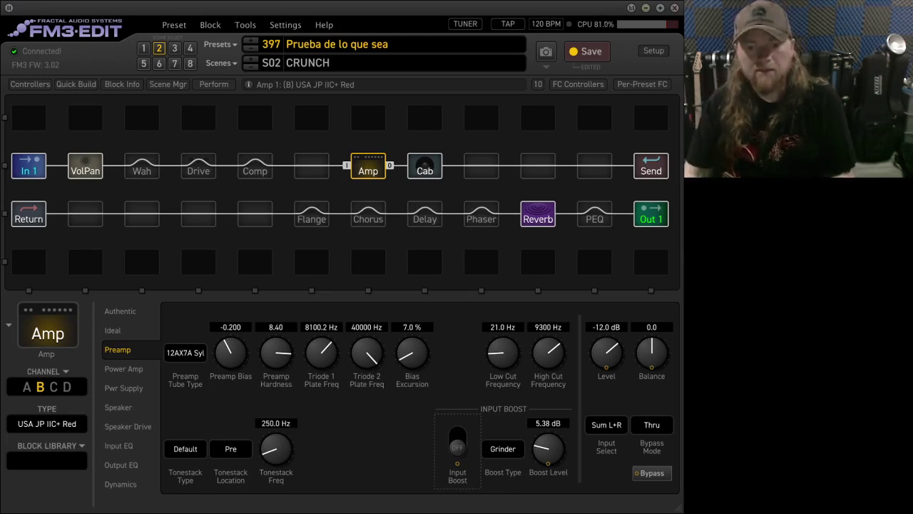
click(457, 442)
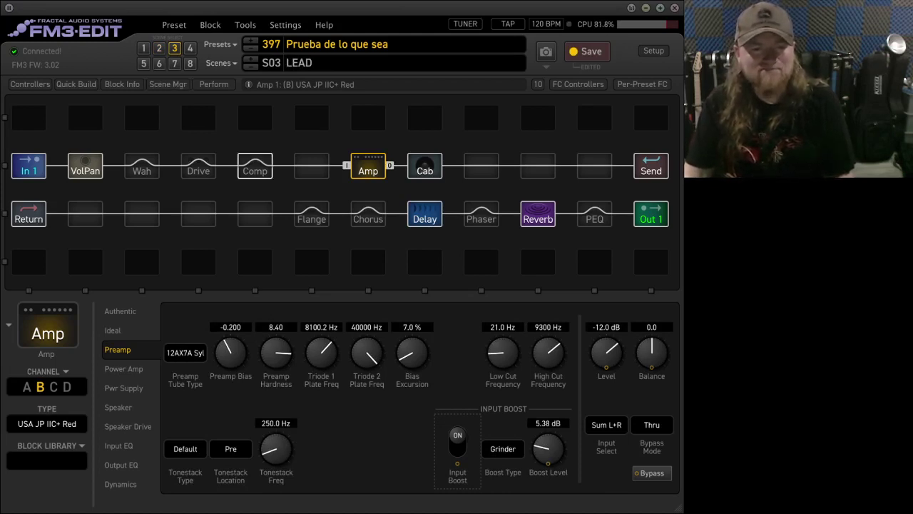
In the LEAD scene, shift the Comp, Drive, Wah and VolPan blocks one slot closer to the Amp, freeing the slot after In 1.
drag(254, 165, 311, 166)
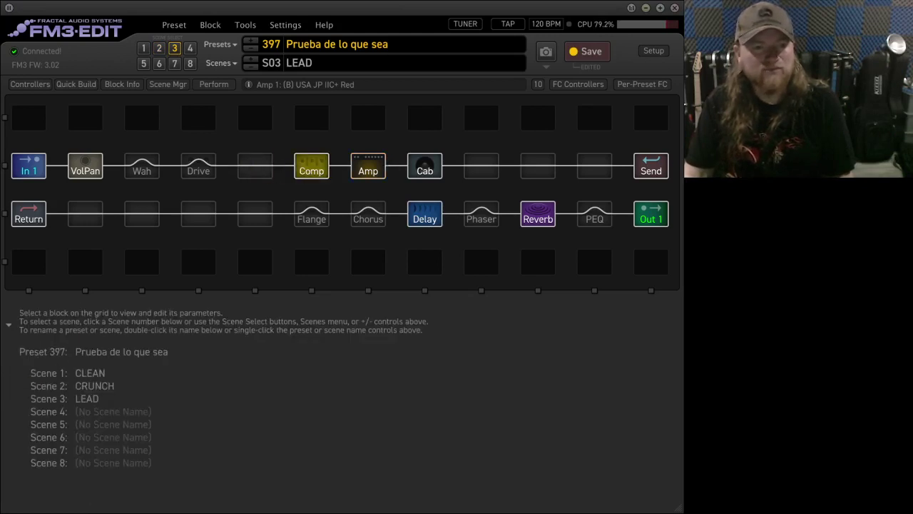
click(198, 166)
drag(198, 165, 254, 166)
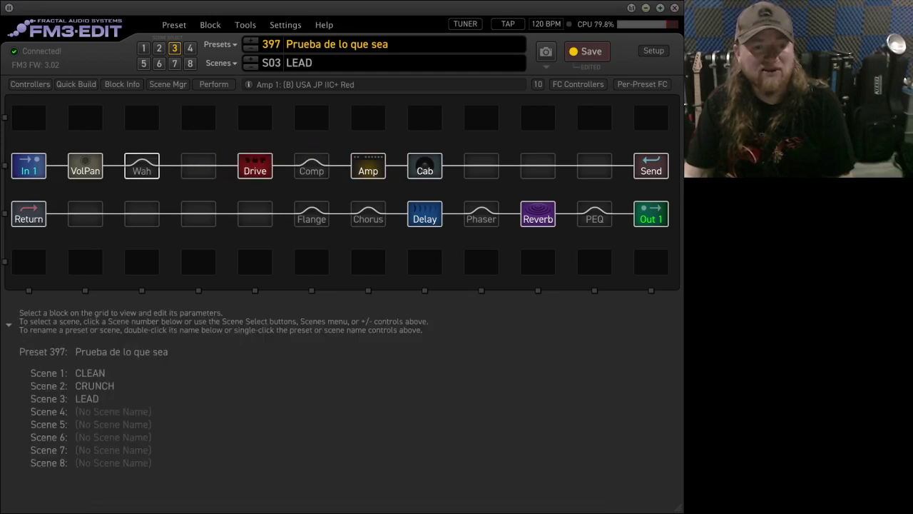
drag(142, 166, 198, 168)
drag(86, 165, 142, 165)
click(198, 214)
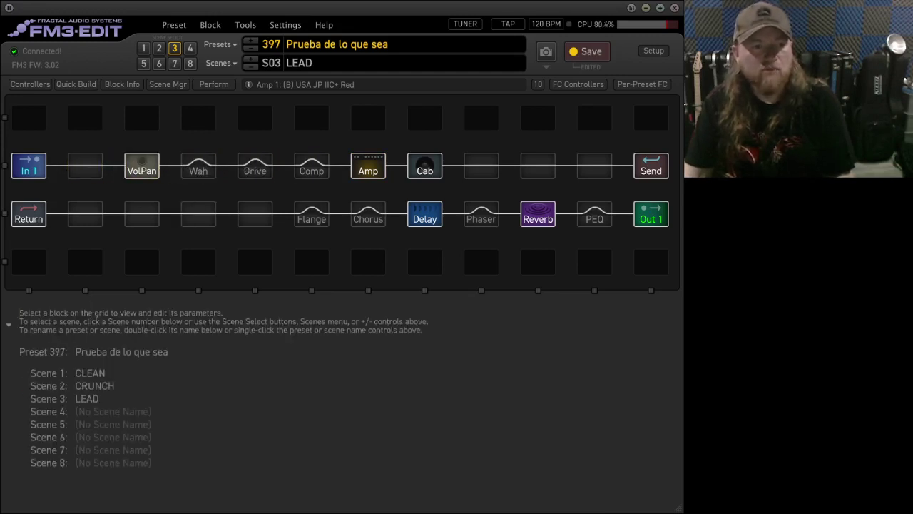
click(86, 166)
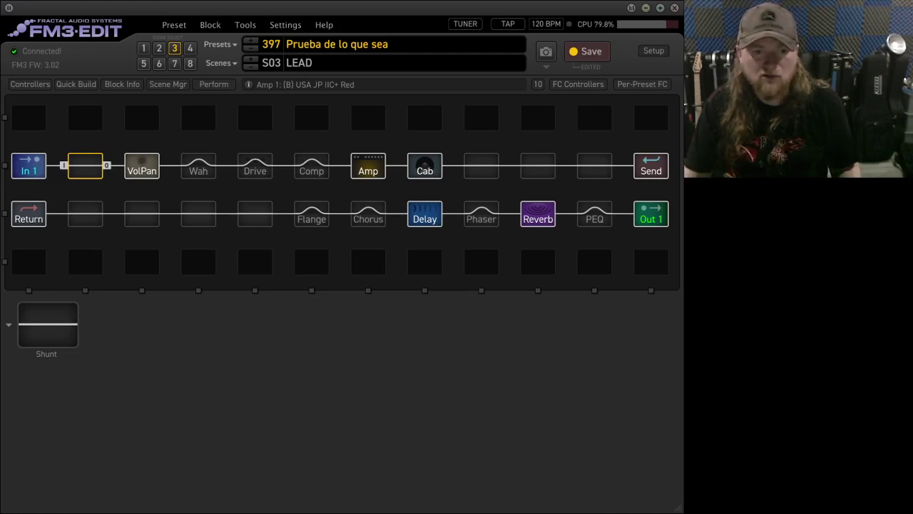
Delete the Flange and Phaser blocks and reconnect the second row with shunts from Return through to Out 1.
click(311, 214)
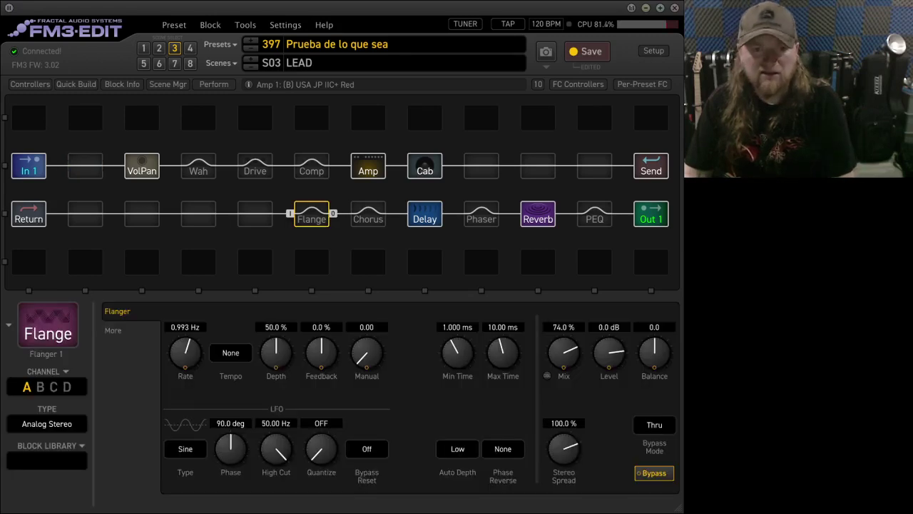
key(Delete)
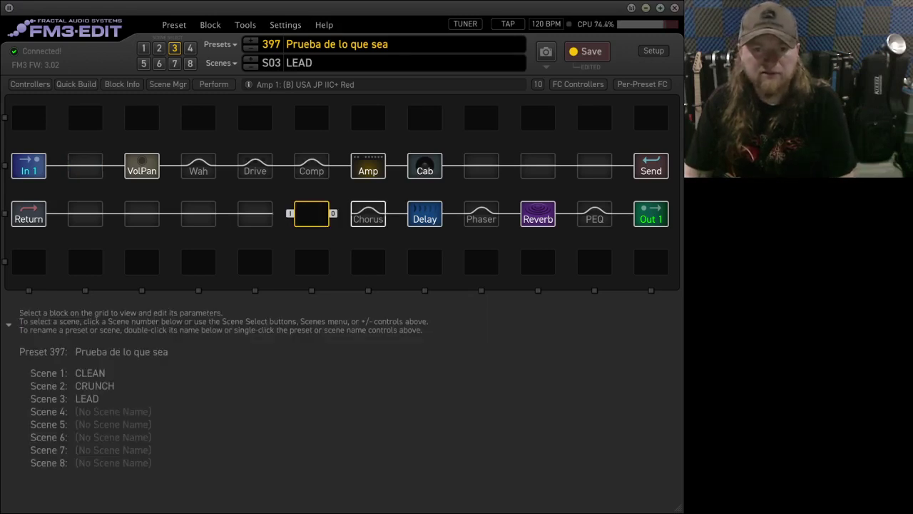
click(481, 214)
key(Delete)
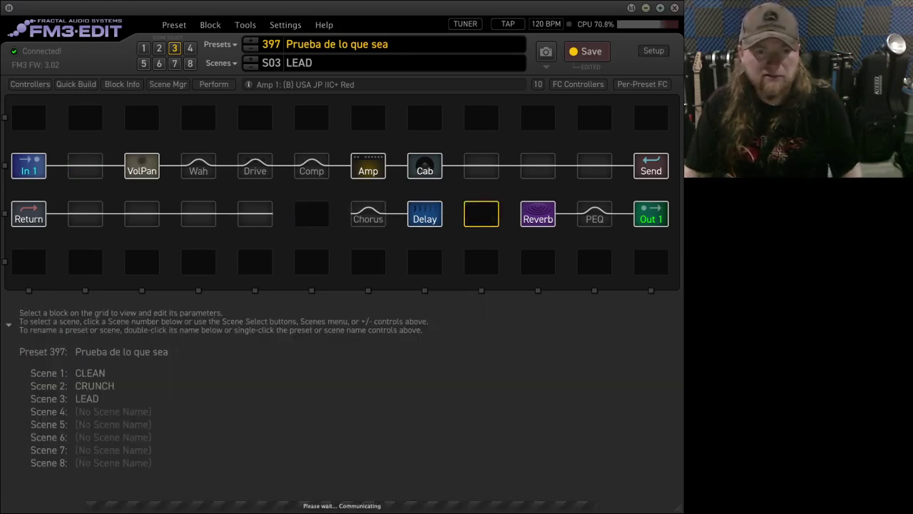
click(255, 214)
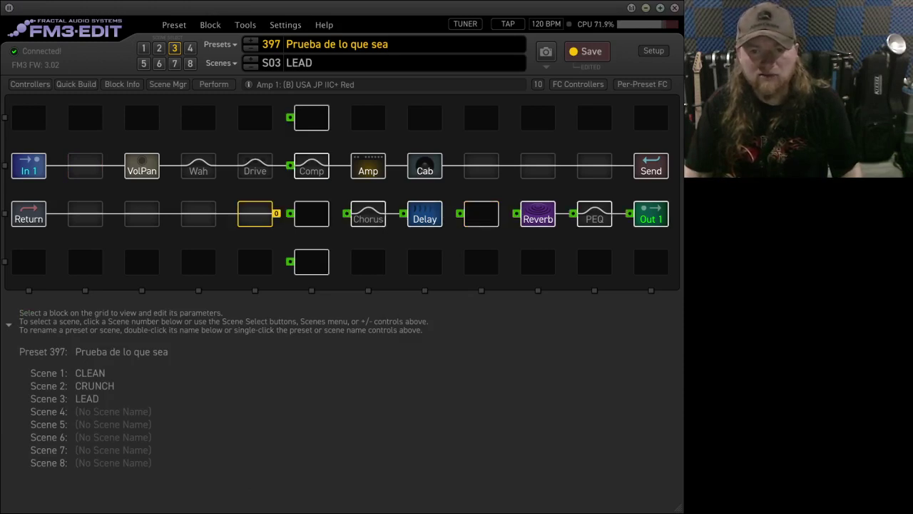
click(516, 214)
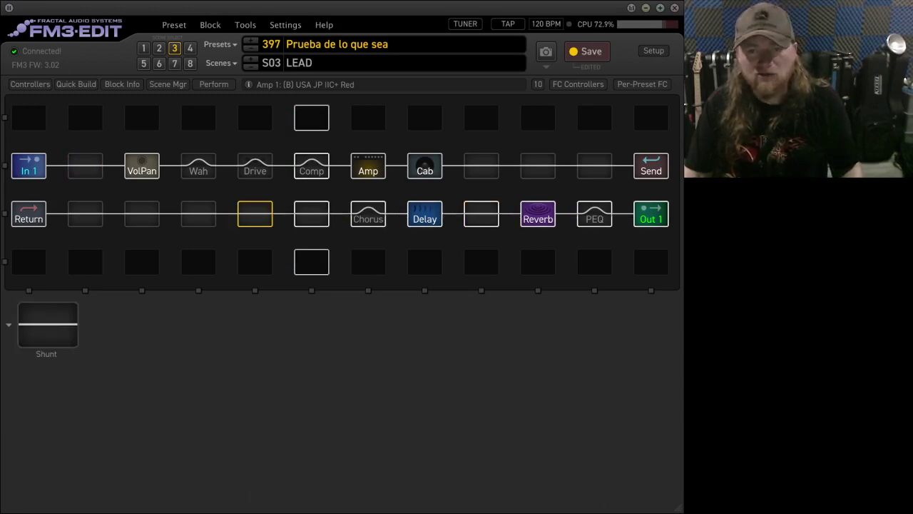
key(Escape)
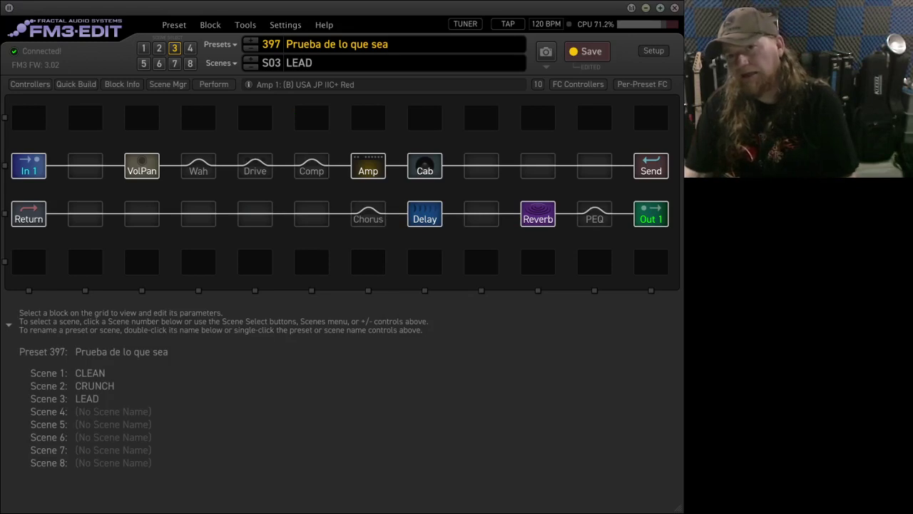
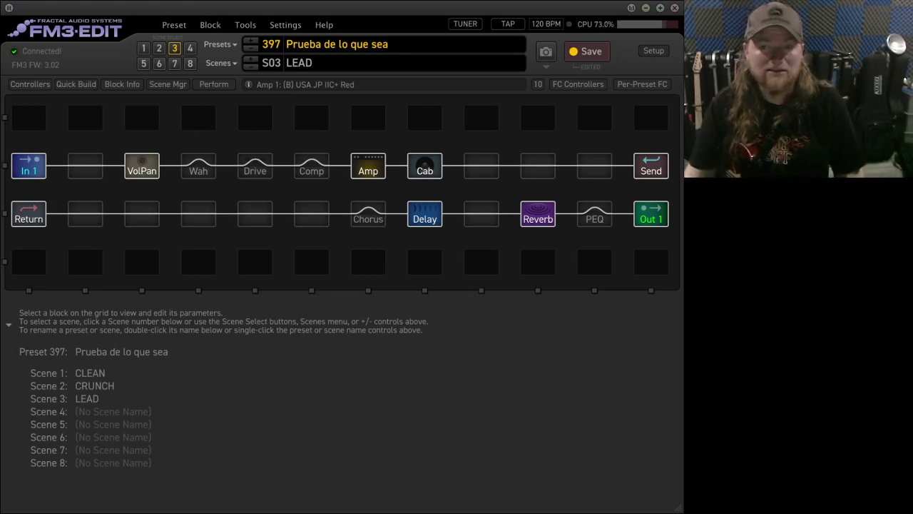
Insert a Looper block directly after In 1, and record and play back a guitar loop in the CRUNCH scene.
click(538, 262)
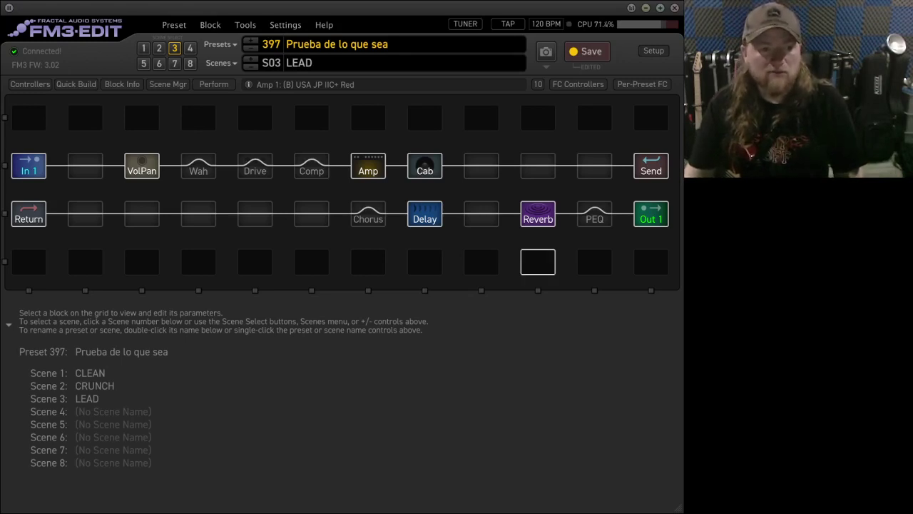
click(85, 165)
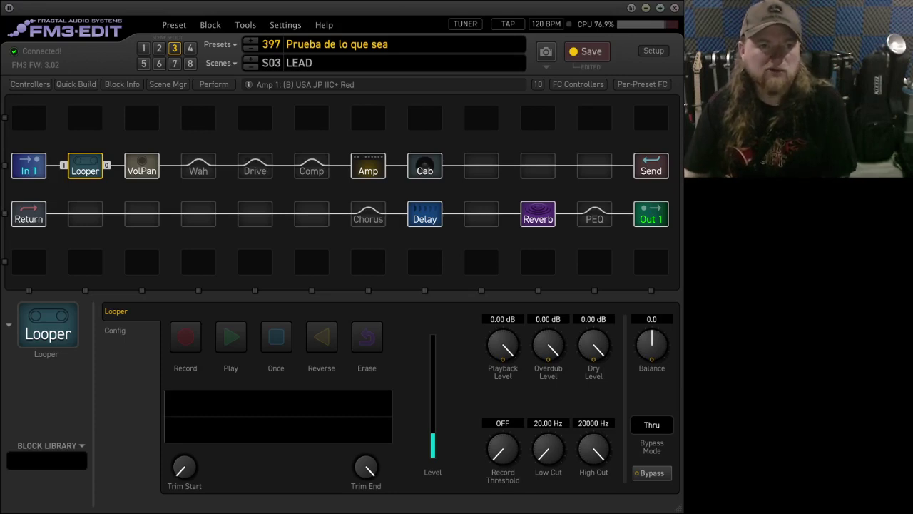
click(159, 48)
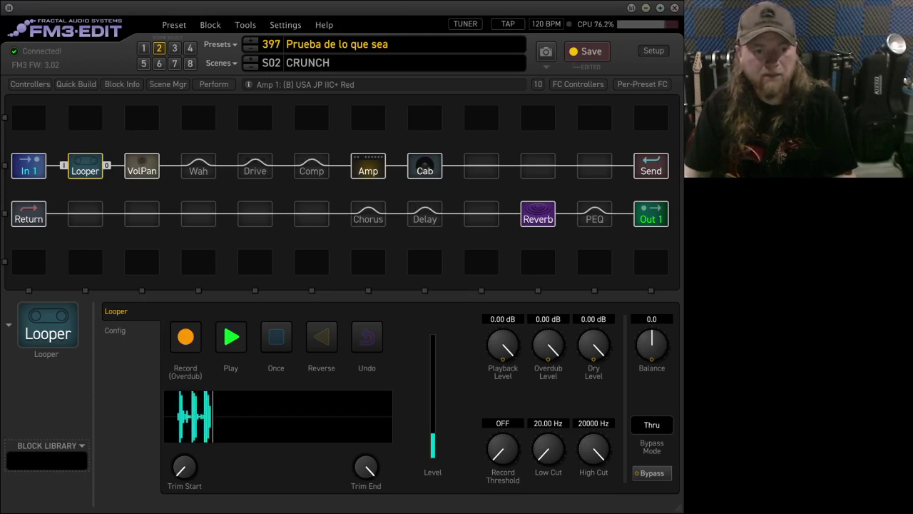
click(276, 337)
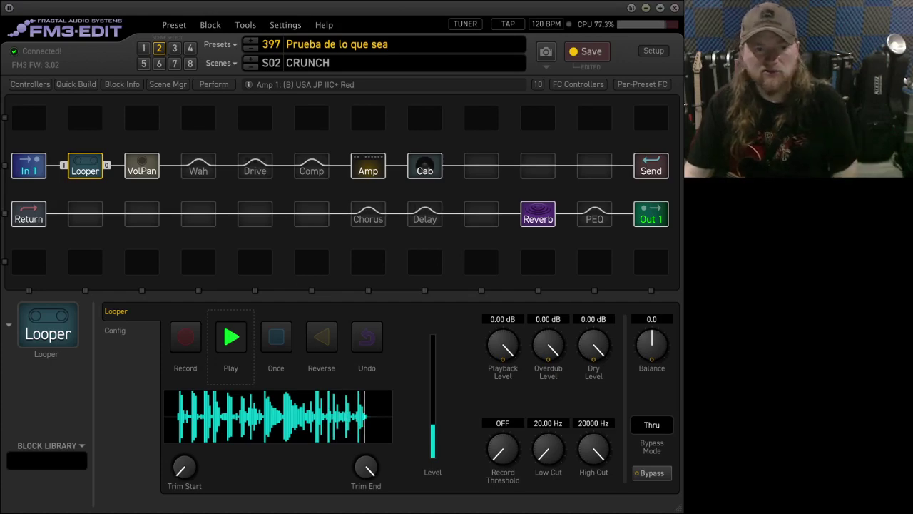
Try toggling the bypass of the Amp and Chorus blocks while the loop plays.
click(368, 166)
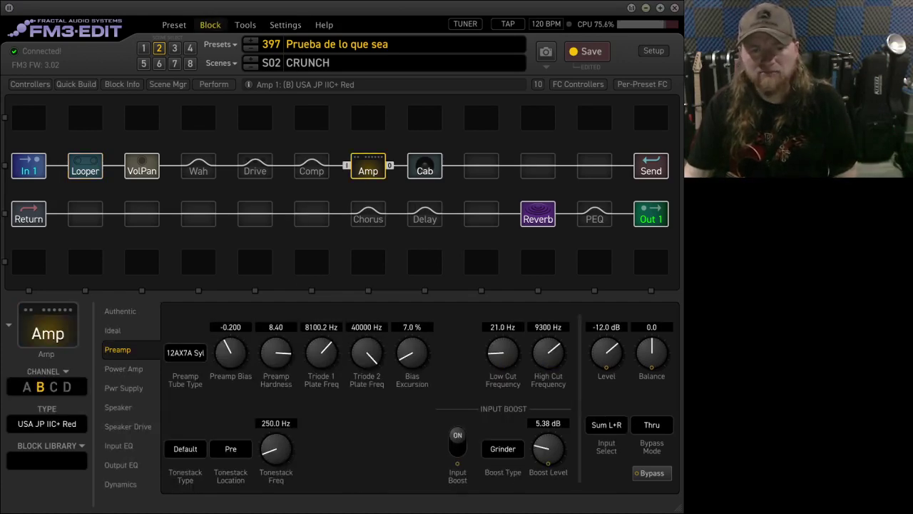
key(space)
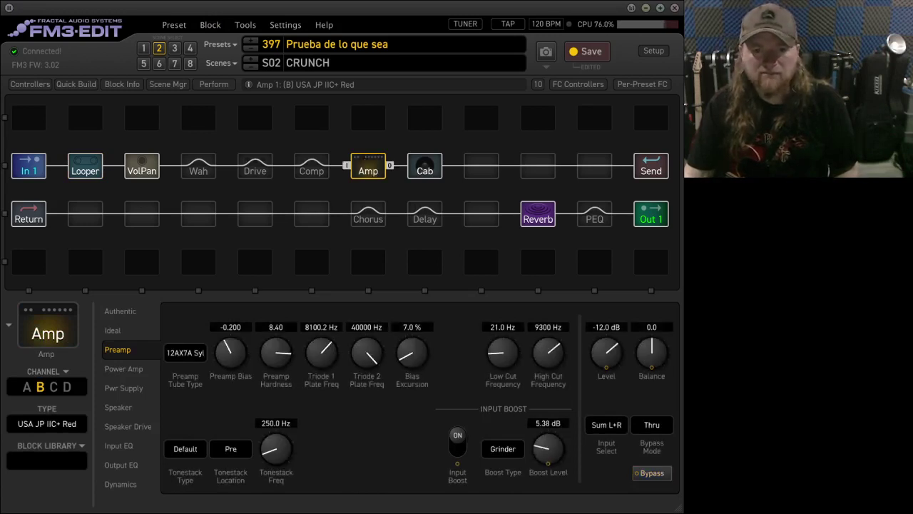
click(368, 213)
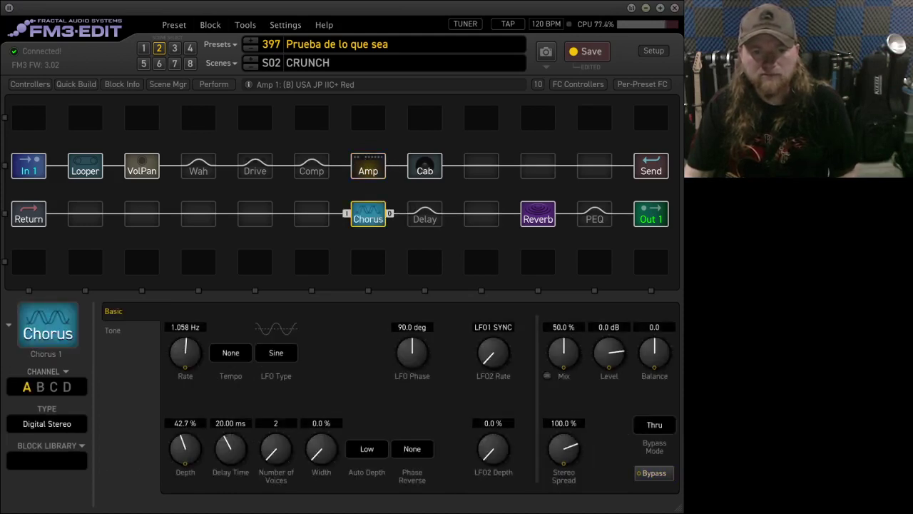
key(space)
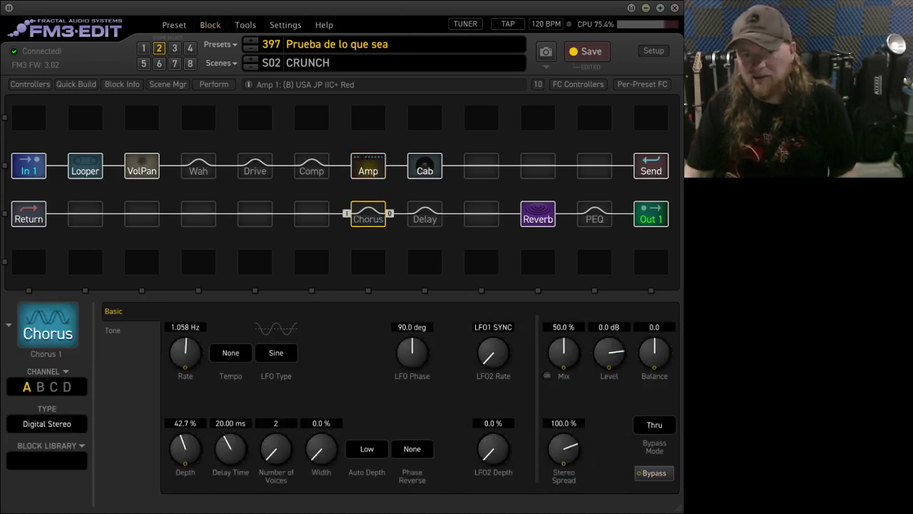
Set Presence to 4.39 on channel B of the Amp block while the loop plays.
click(368, 167)
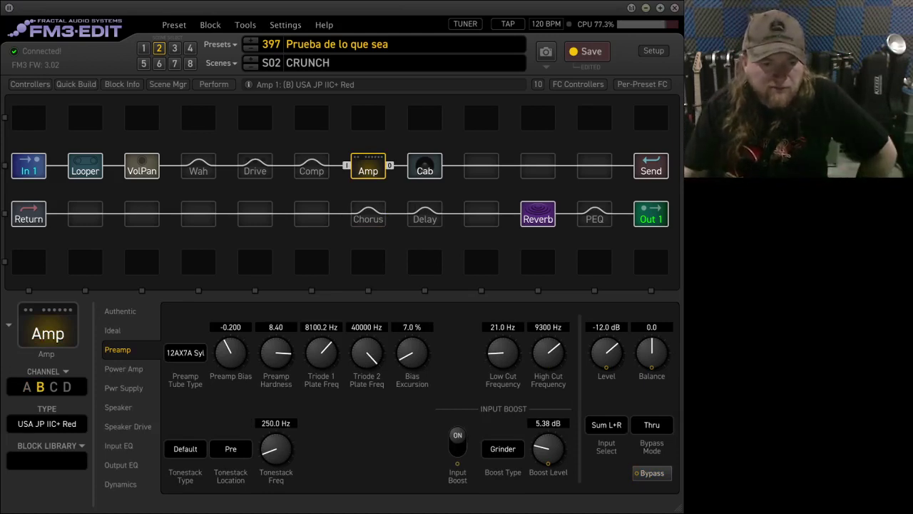
click(113, 330)
click(120, 311)
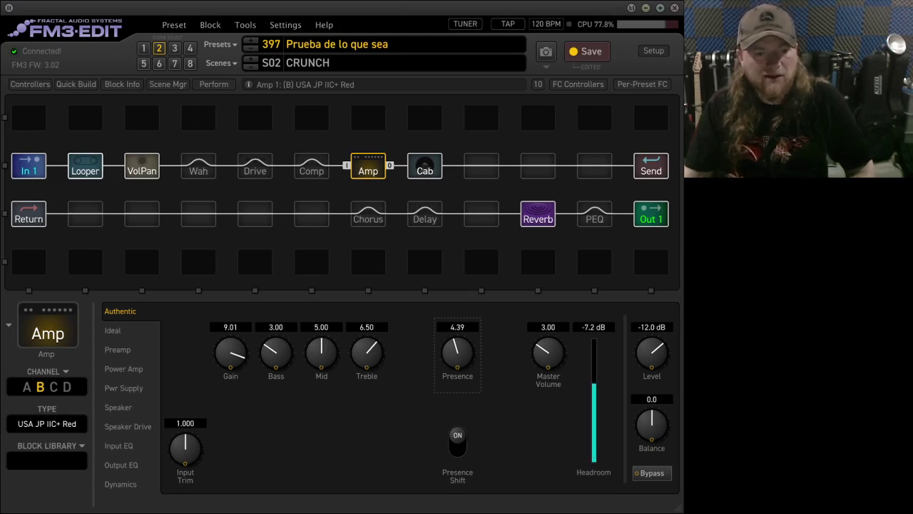
Switch the Looper block to single playback and stop the loop.
click(85, 167)
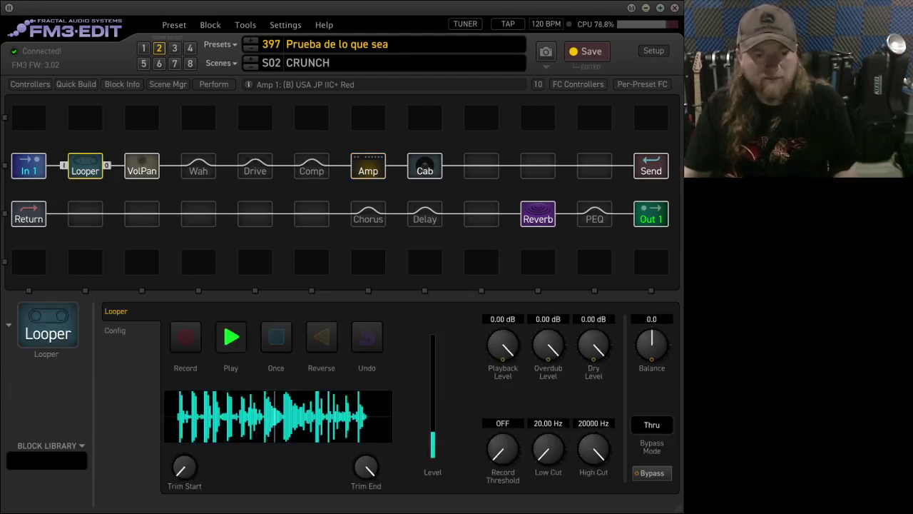
click(276, 337)
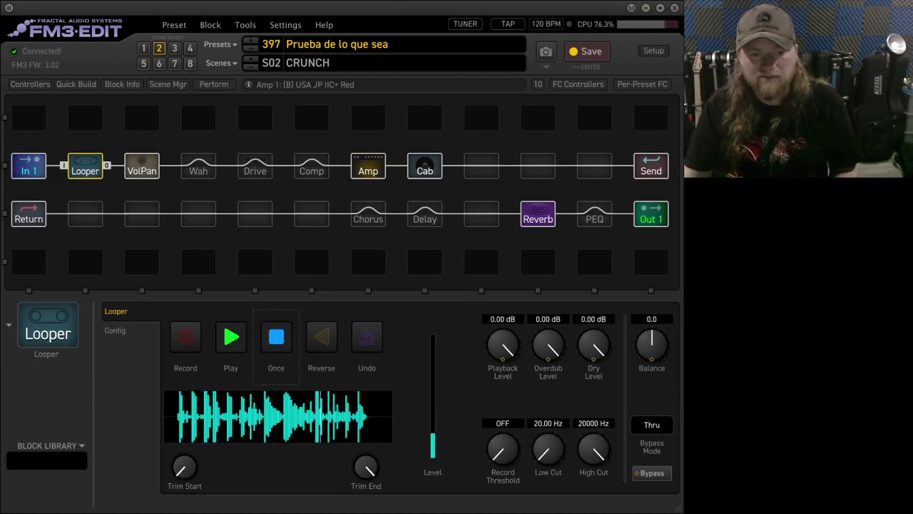
click(231, 336)
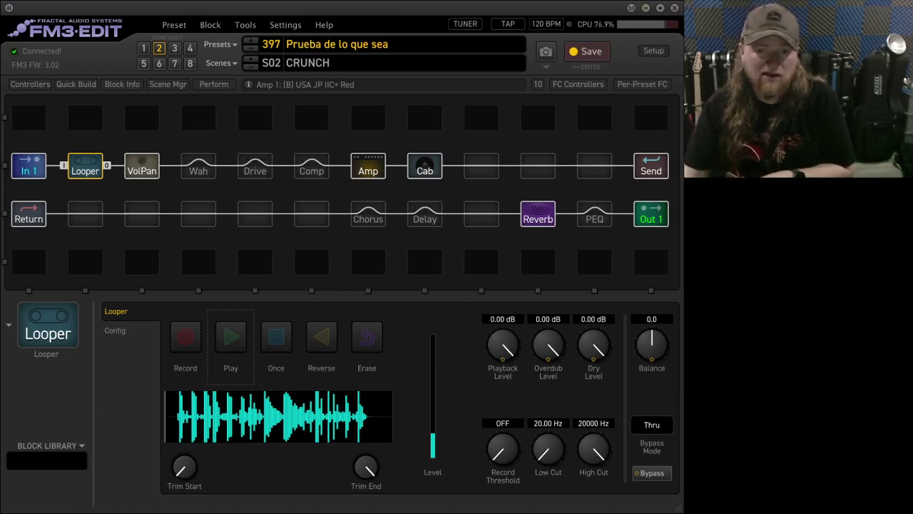
Shift the Reverb and PEQ blocks one slot toward the Delay, move the Looper between PEQ and Out 1, and open its parameters.
drag(538, 214, 492, 214)
drag(595, 214, 538, 214)
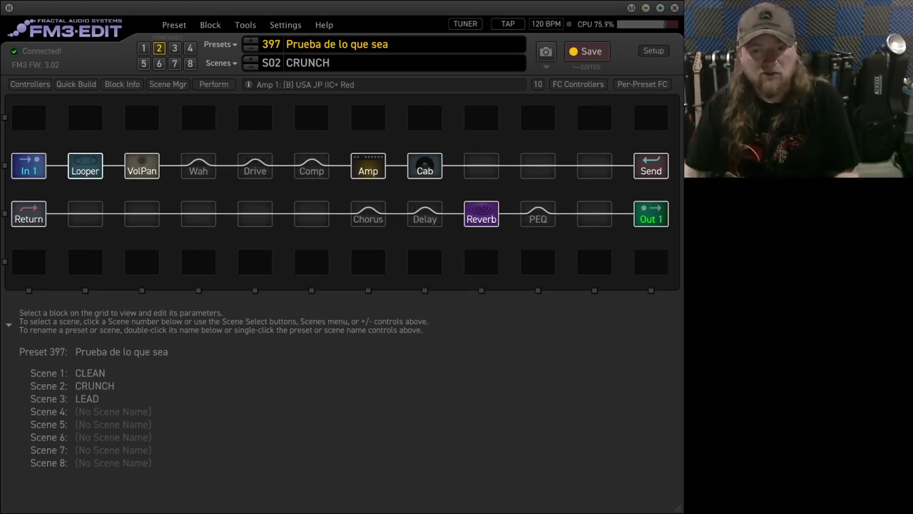
drag(85, 165, 597, 214)
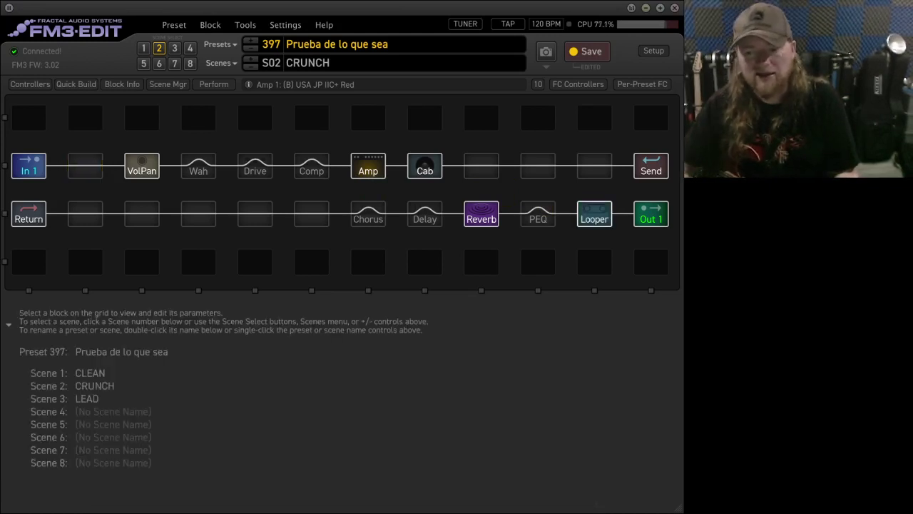
click(595, 214)
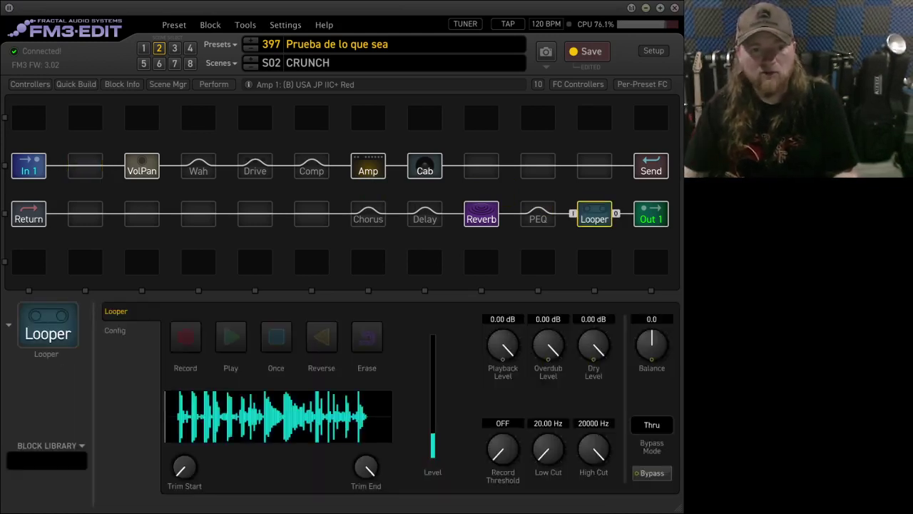
Erase the existing loop in the Looper block and record a new one for playback.
click(367, 337)
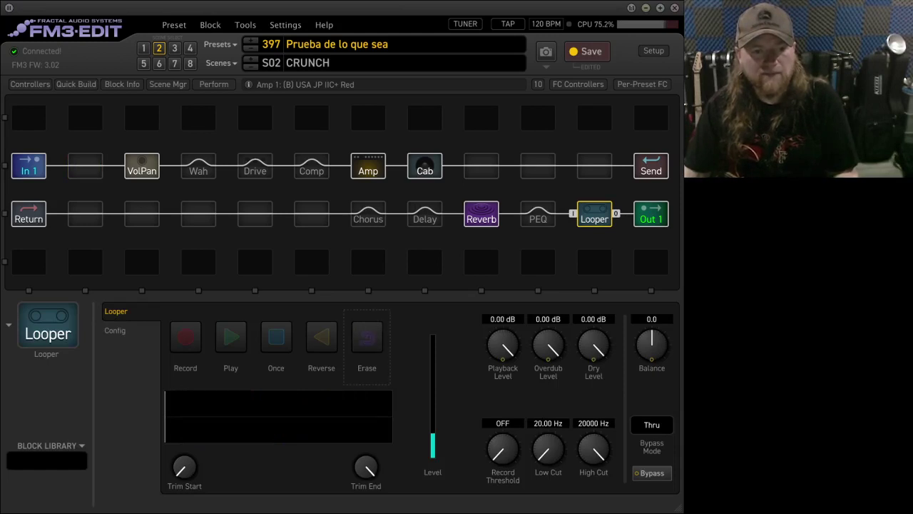
click(186, 337)
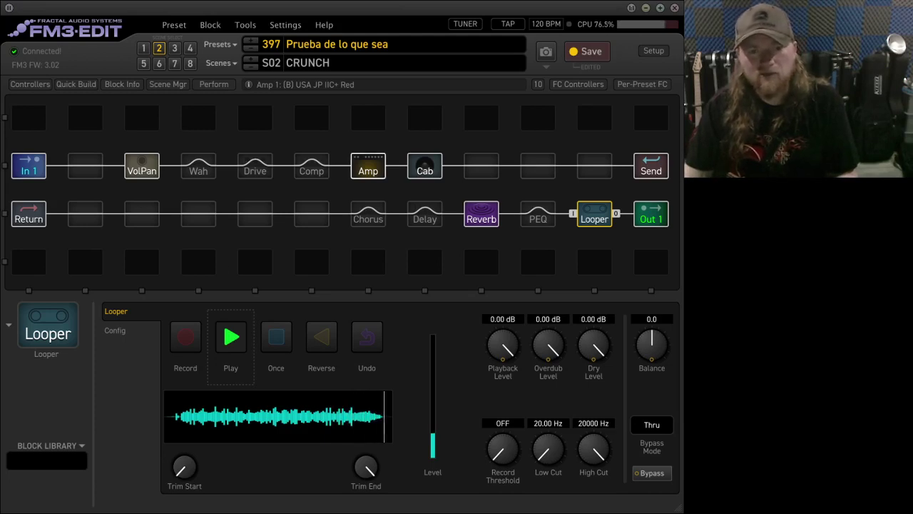
Try toggling the Amp block's bypass while the new loop plays, and return to the Looper parameters.
click(368, 166)
key(space)
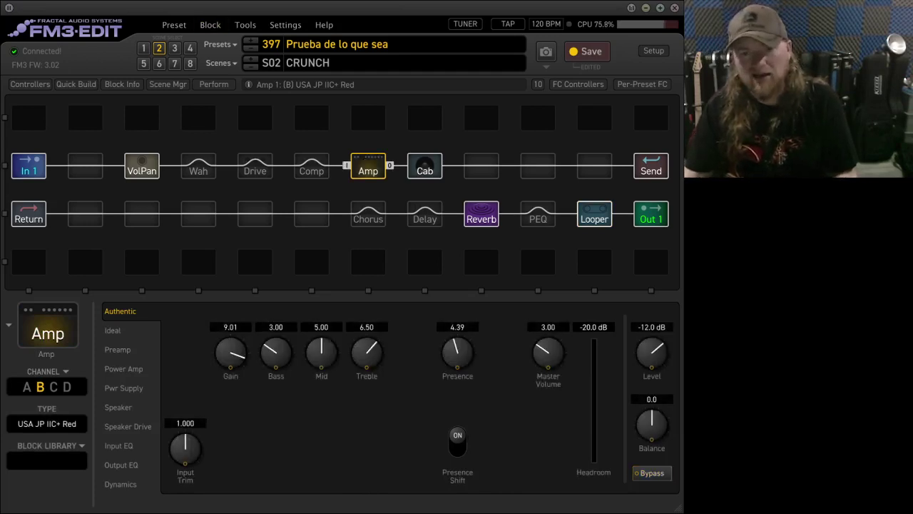
click(594, 214)
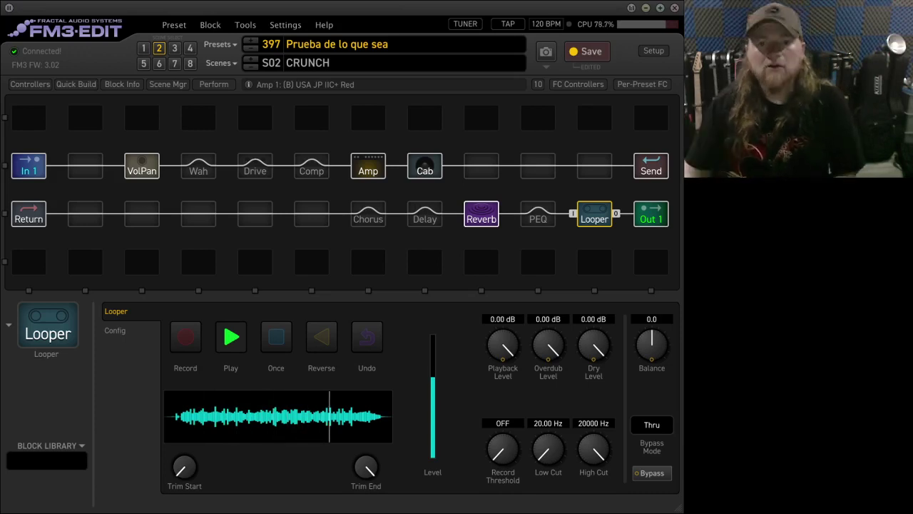
Toggle the Delay block's bypass while the loop plays, leave it engaged, and overdub a layer in the Looper.
click(425, 214)
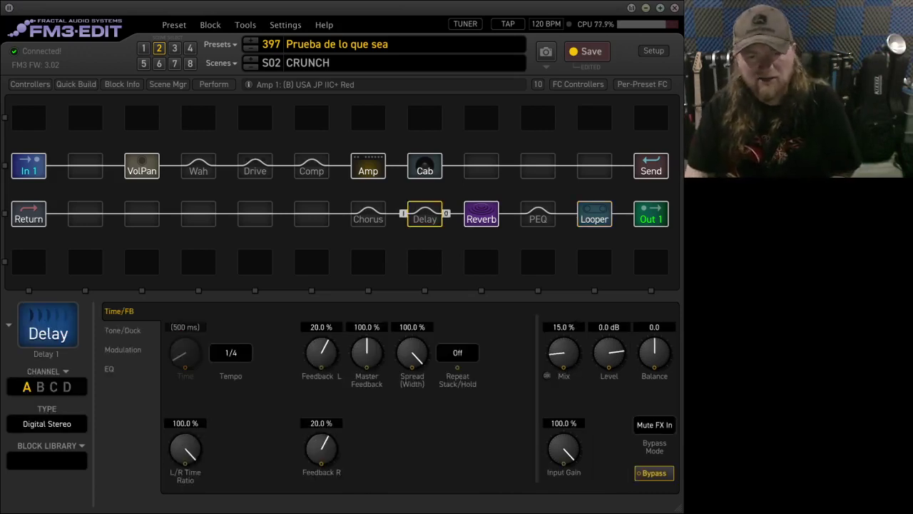
key(space)
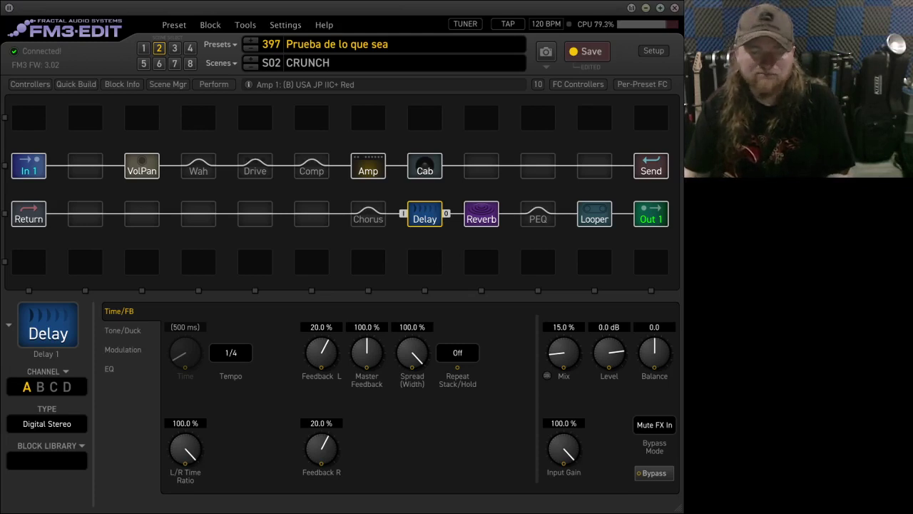
key(space)
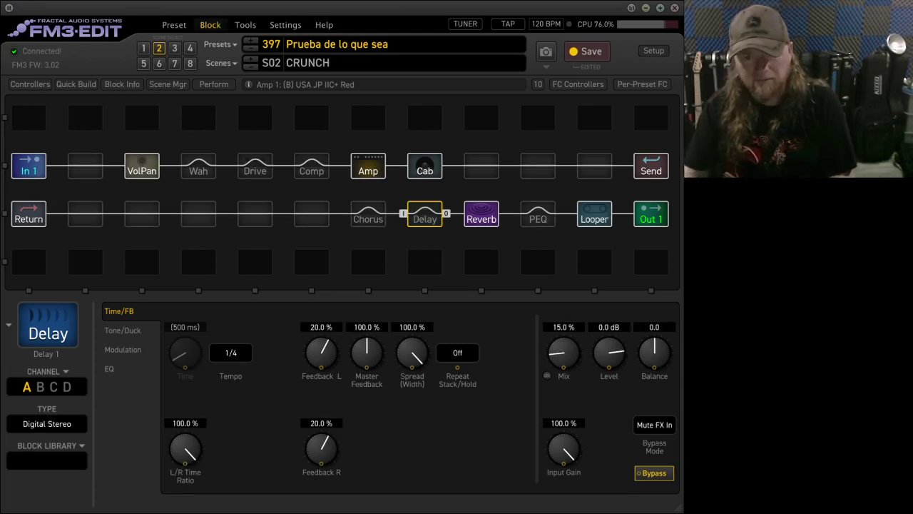
click(594, 214)
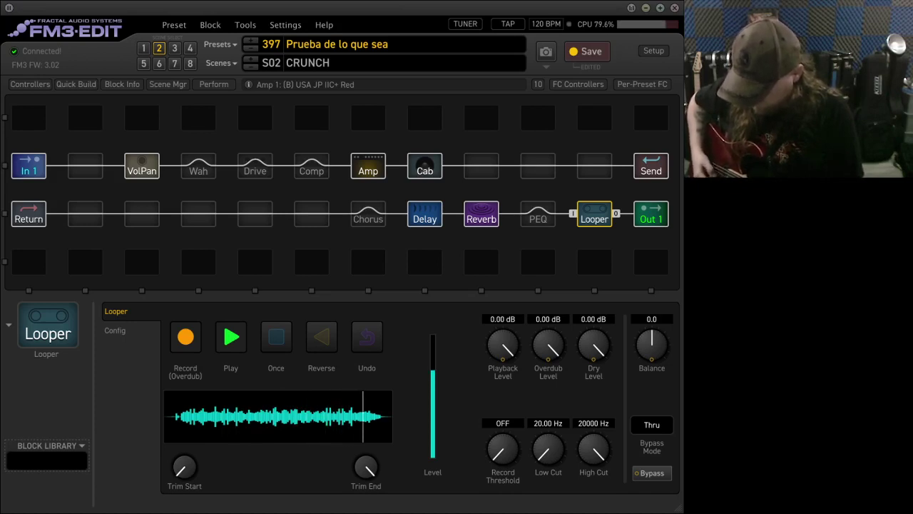
key(space)
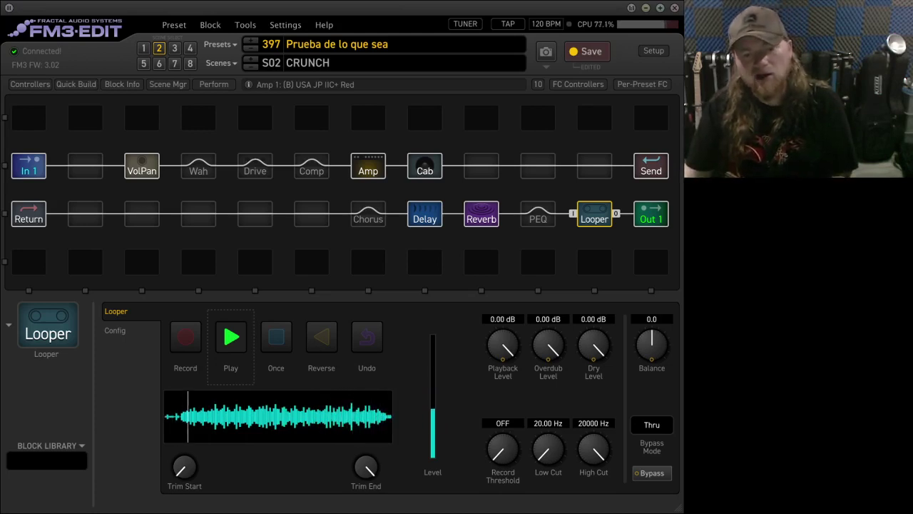
Undo the last overdub in the Looper, stop playback and erase the loop.
click(367, 337)
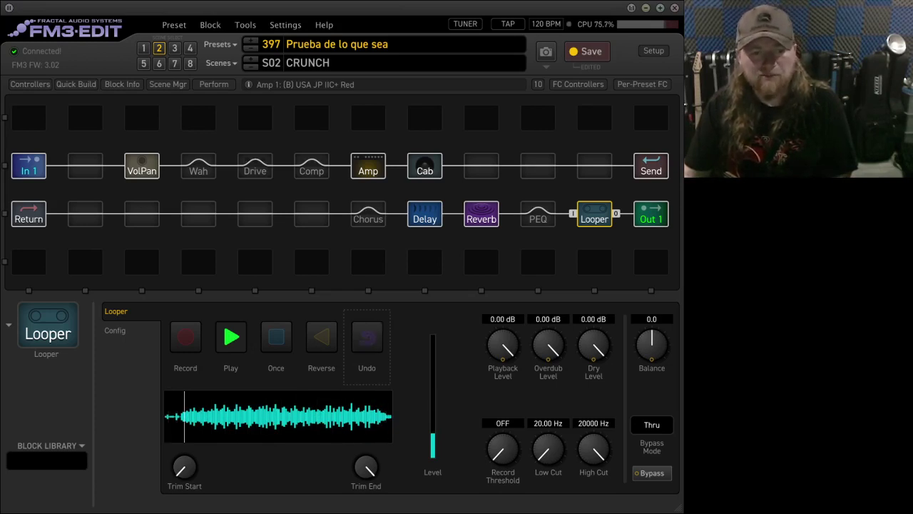
click(231, 337)
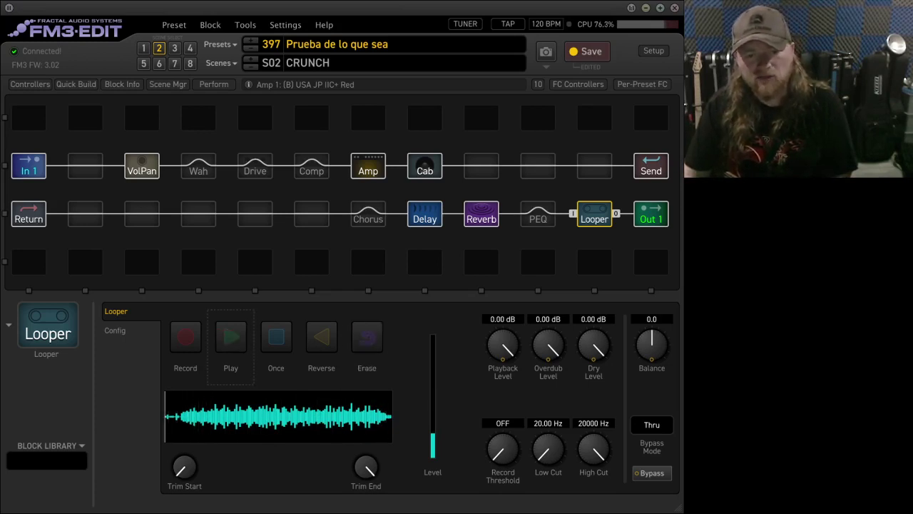
click(367, 337)
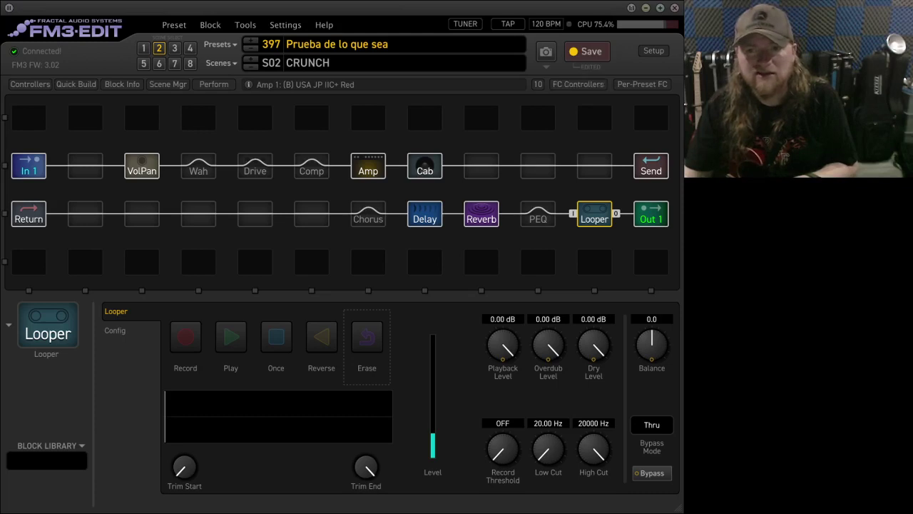
Review the global Setup pages for Config, Audio/USB, Scales and Tuner.
click(654, 51)
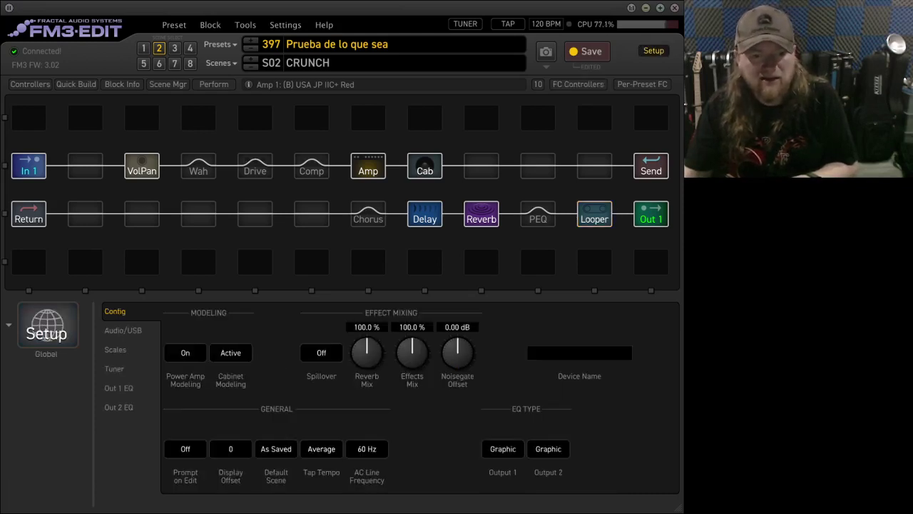
click(123, 330)
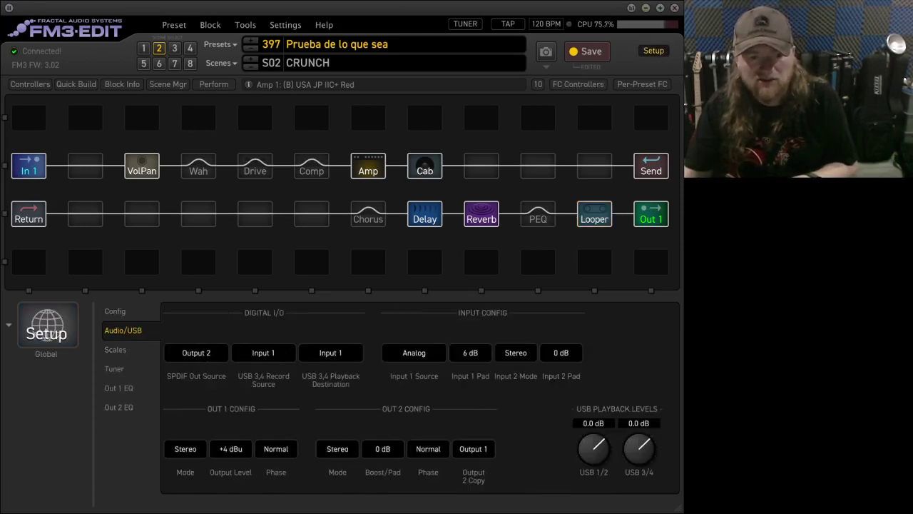
click(116, 350)
click(114, 369)
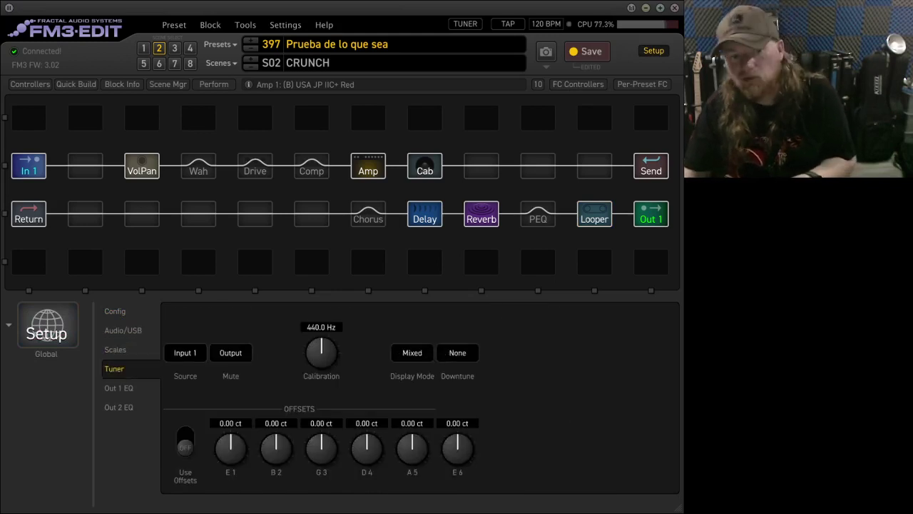
click(115, 311)
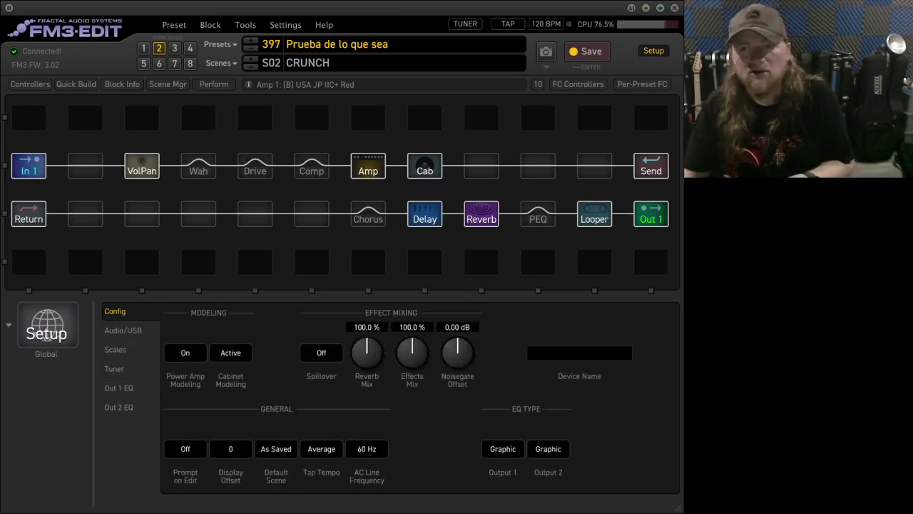
Look over the FC Controllers, Perform, Scene Manager, Block Info and Quick Build views, and return to the plain grid.
click(578, 84)
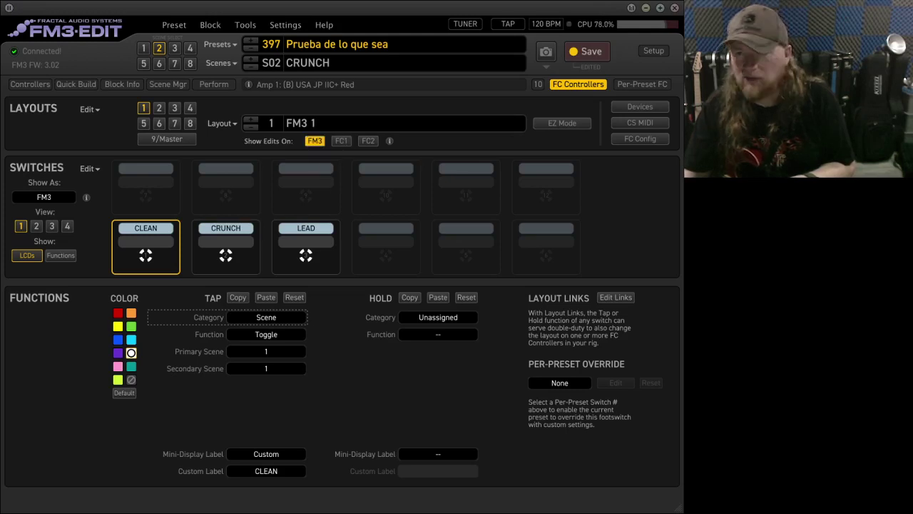
click(578, 84)
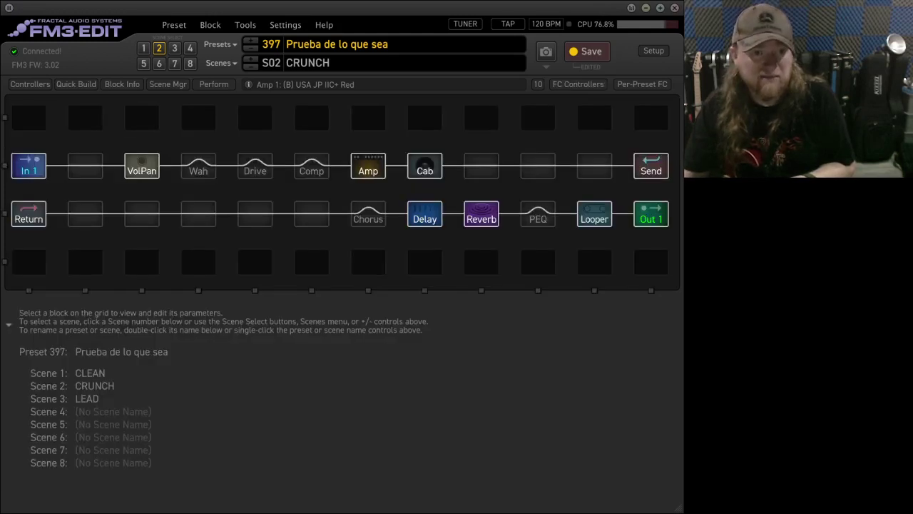
click(214, 84)
click(168, 84)
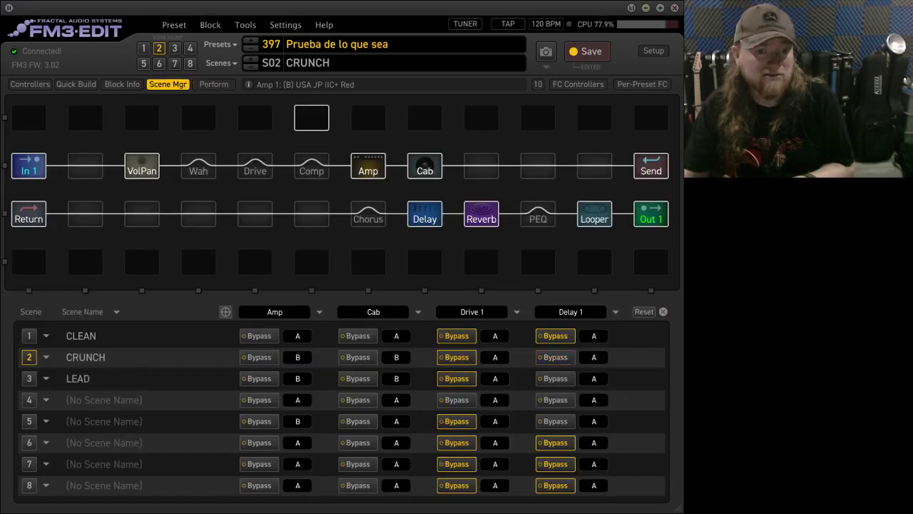
click(122, 84)
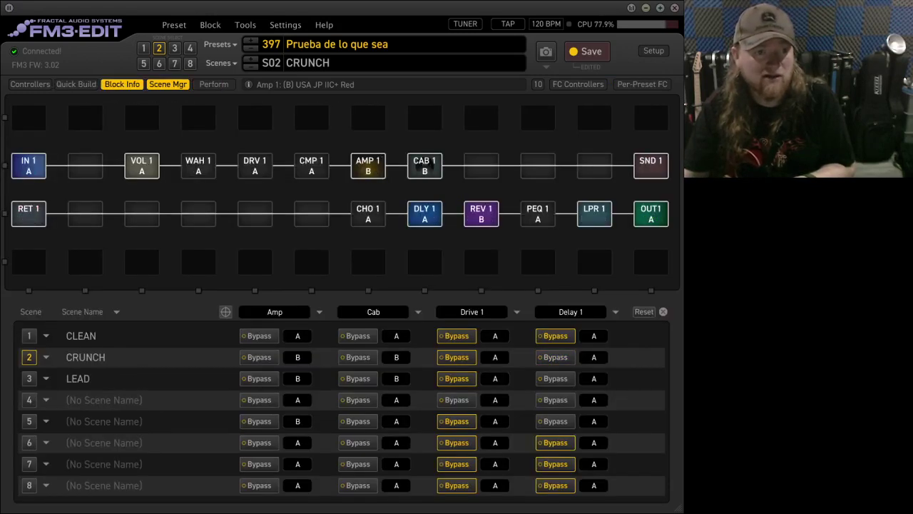
click(76, 84)
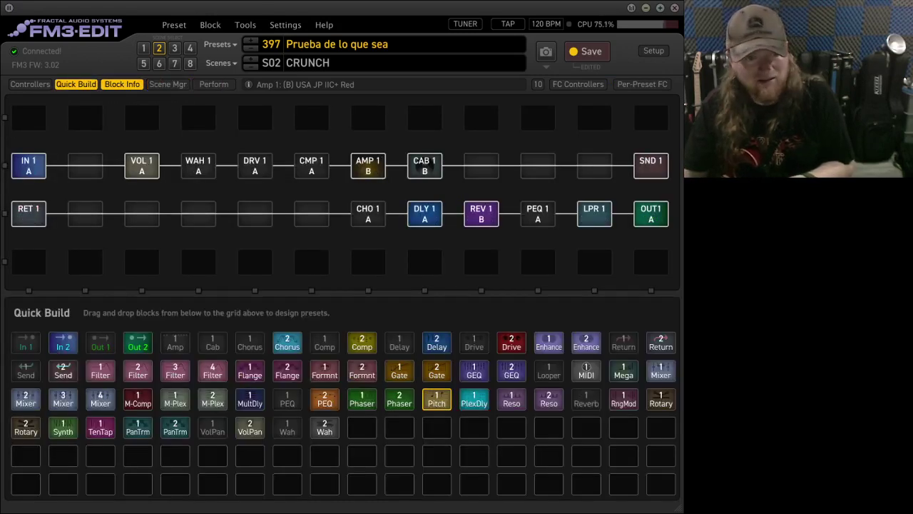
click(122, 84)
click(75, 84)
click(76, 84)
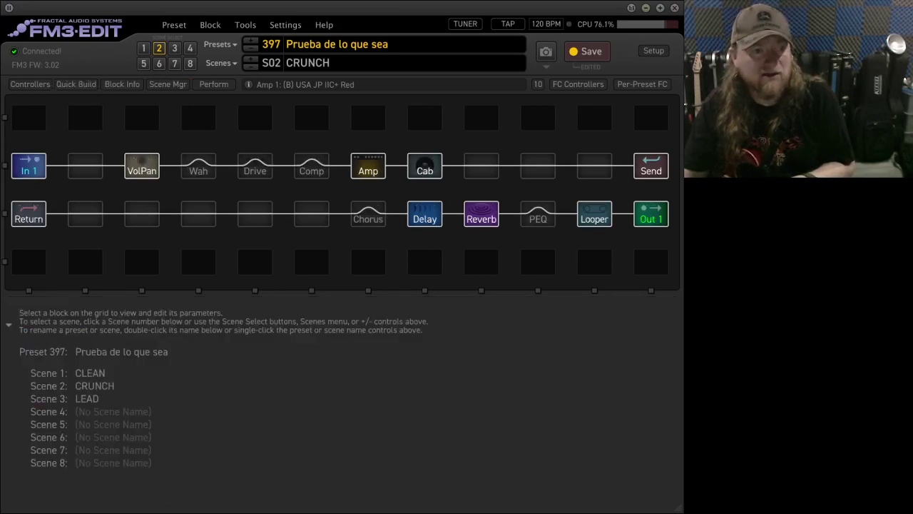
Examine the Controllers settings and the parameters of the VolPan, Amp and Cab blocks.
click(30, 84)
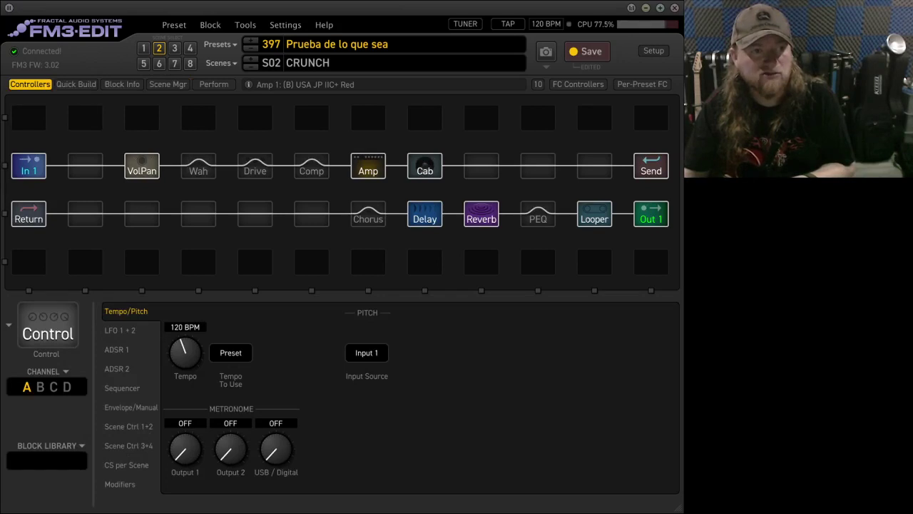
click(141, 166)
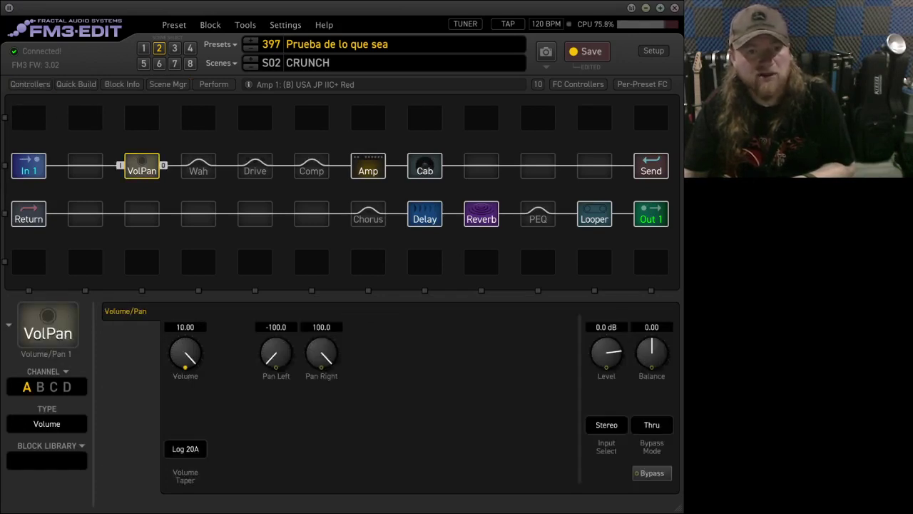
click(368, 165)
click(425, 165)
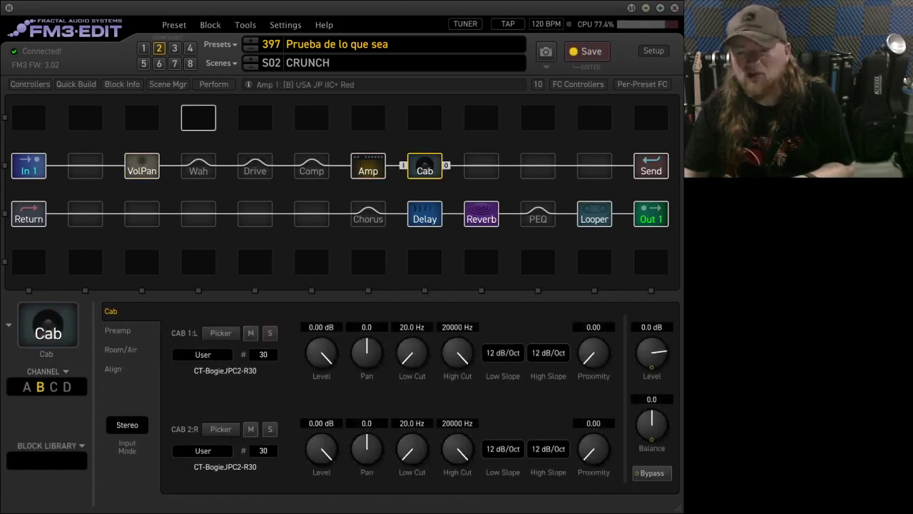